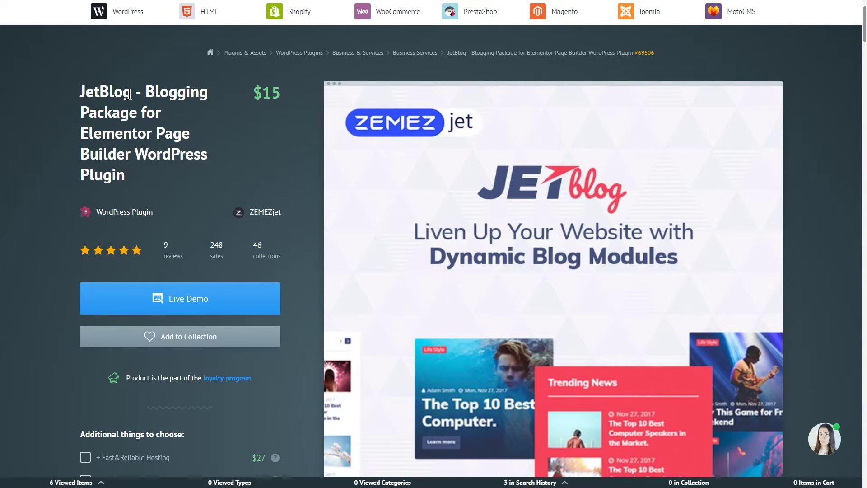
# Launch the live demo from the $15 JetBlog product page
pyautogui.click(180, 298)
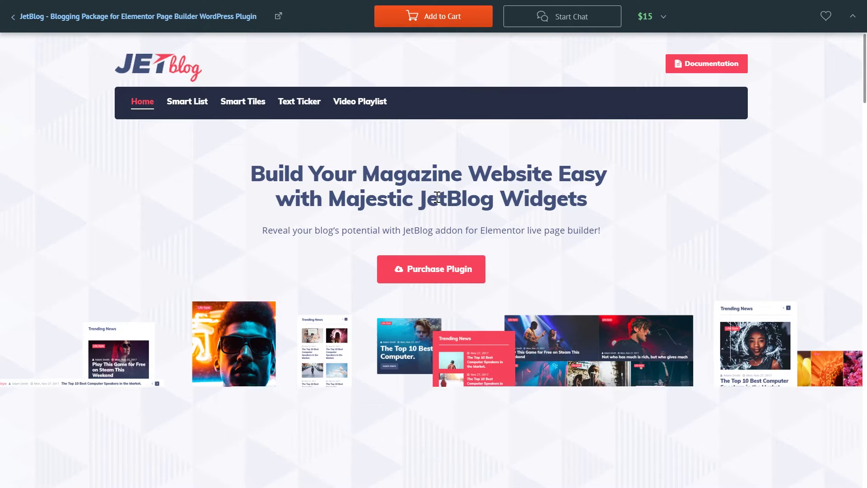
# Scroll through the JetBlog demo's widget overview
pyautogui.scroll(-10, 422, 201)
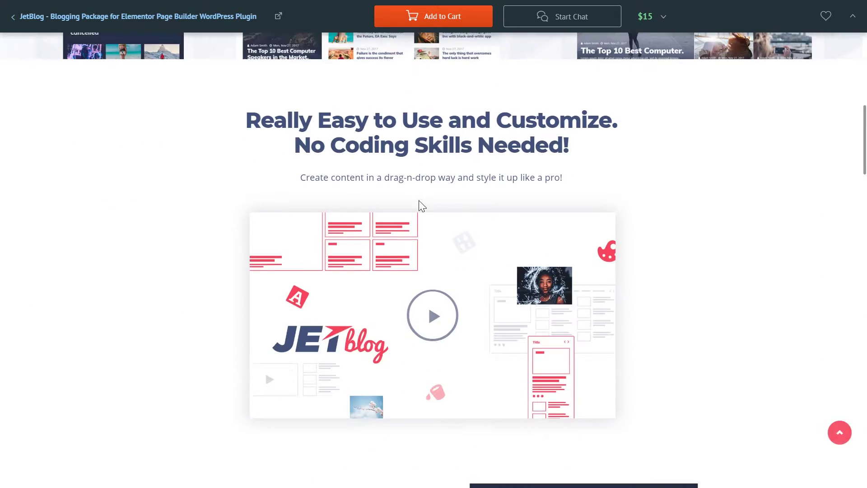
pyautogui.scroll(-14, 419, 201)
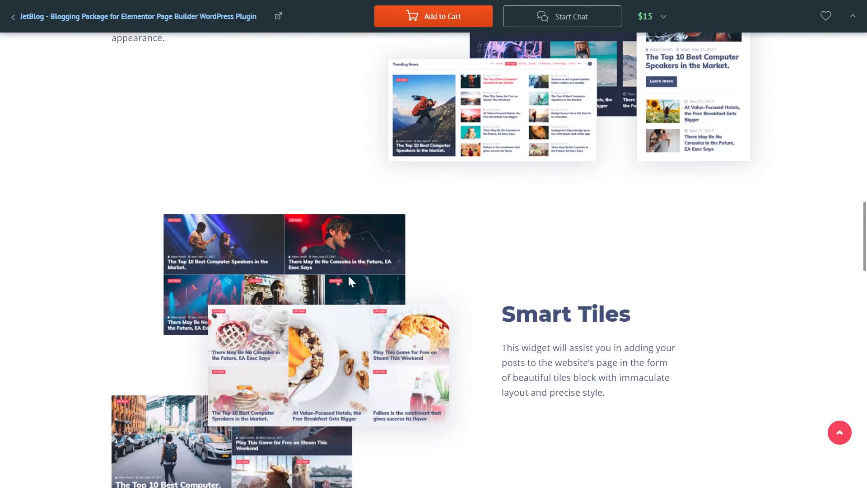
pyautogui.scroll(-2, 351, 280)
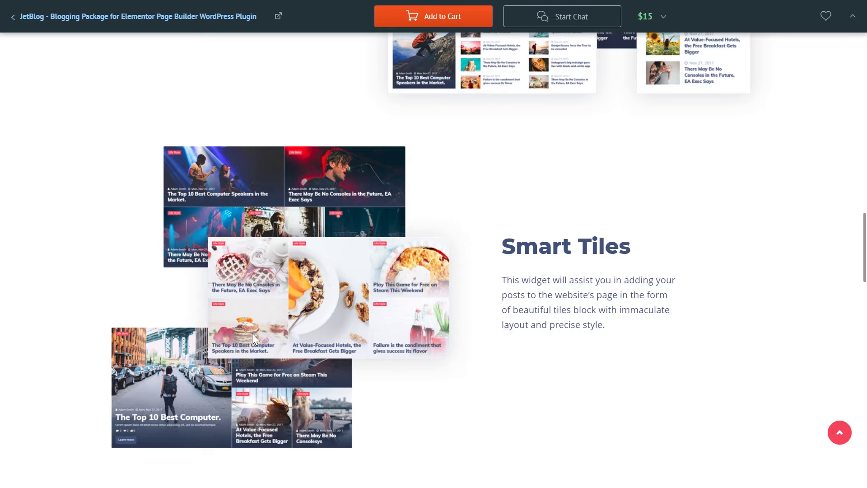
pyautogui.scroll(-2, 252, 333)
pyautogui.scroll(-10, 253, 333)
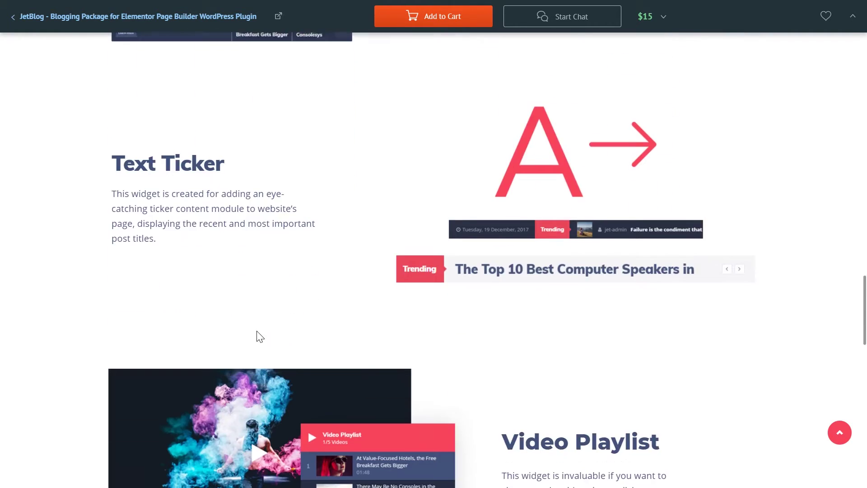
pyautogui.scroll(-5, 272, 330)
pyautogui.scroll(4, 336, 332)
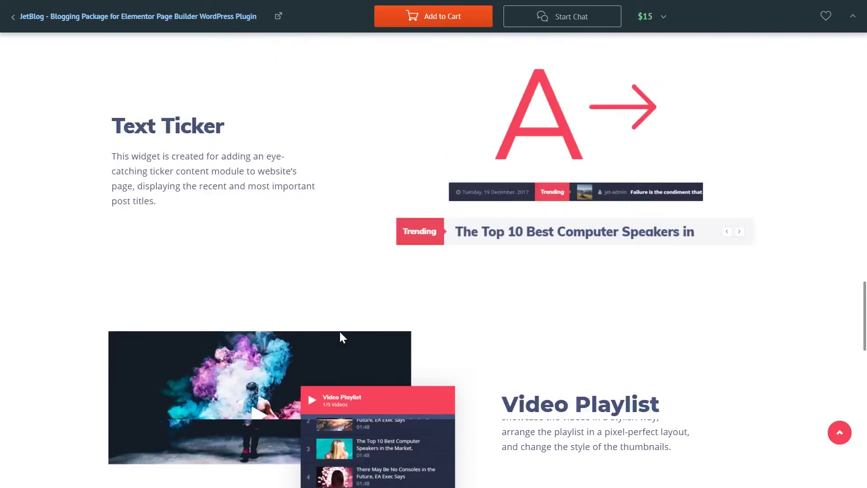
pyautogui.scroll(14, 340, 334)
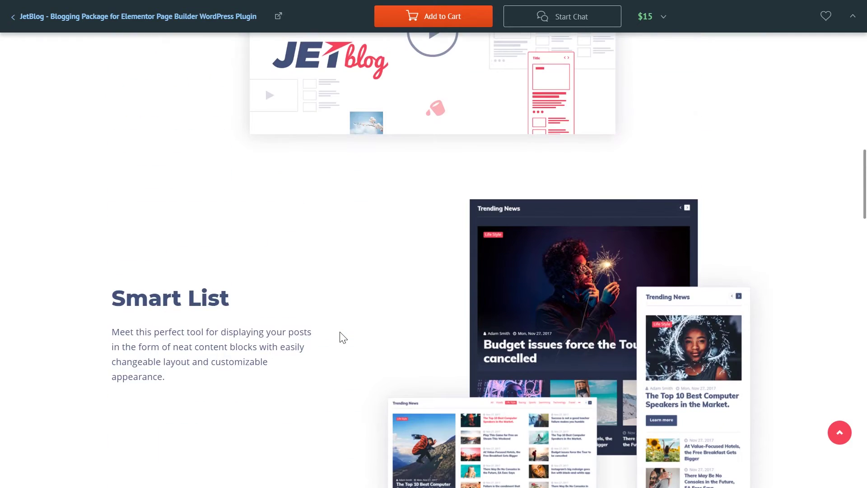
pyautogui.scroll(20, 342, 337)
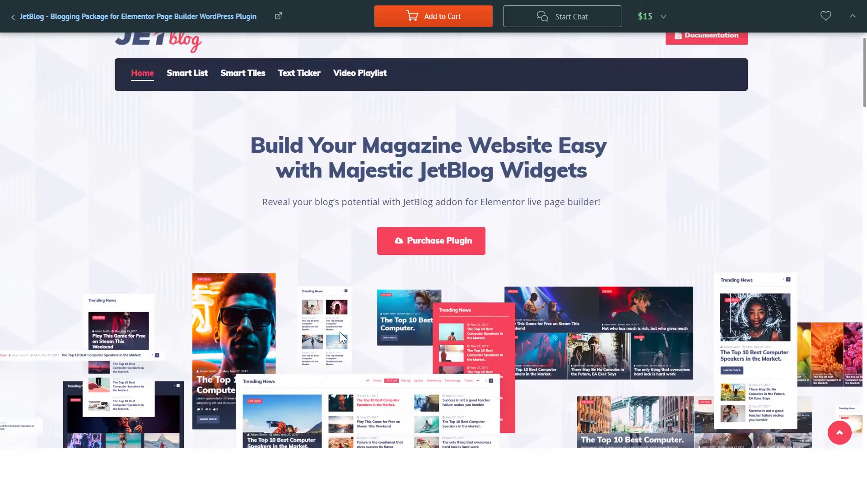
pyautogui.scroll(1, 341, 336)
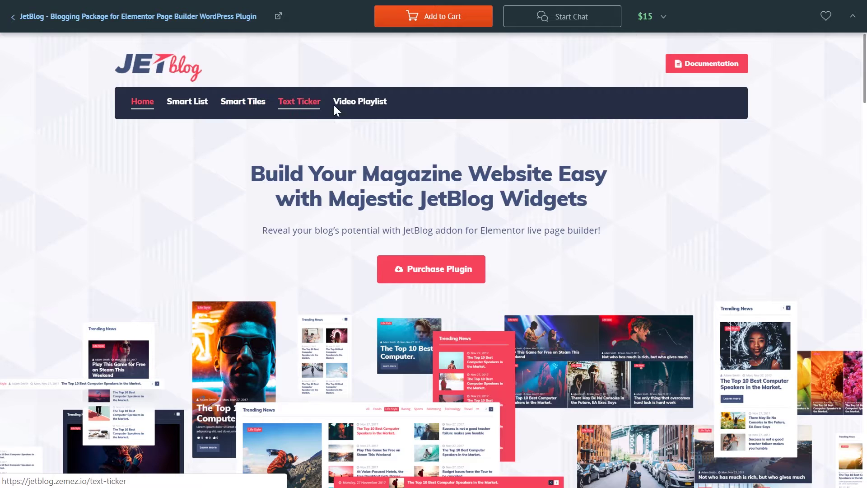
# View the Text Ticker demo page and its trending-news ticker styles
pyautogui.click(307, 108)
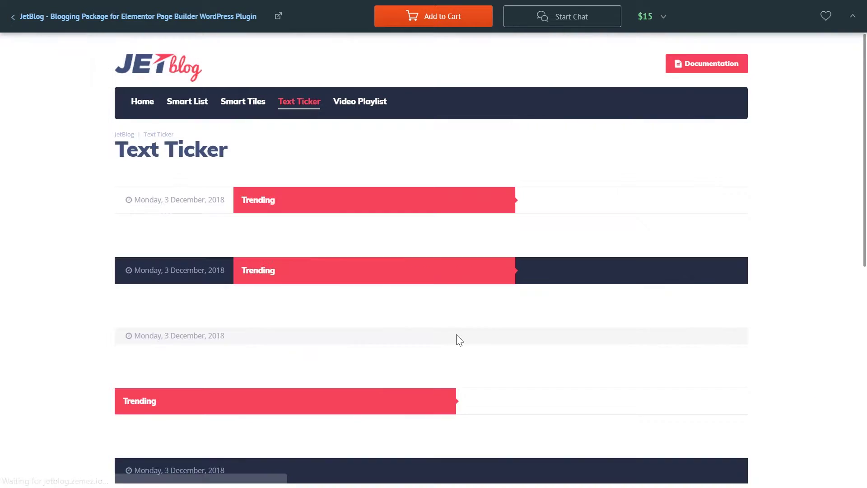
pyautogui.scroll(-1, 384, 296)
pyautogui.scroll(-7, 389, 293)
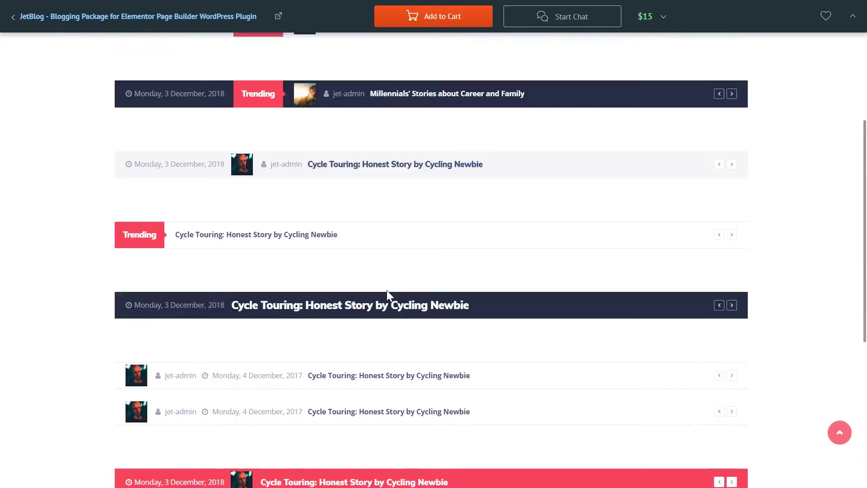
pyautogui.scroll(-3, 387, 292)
pyautogui.scroll(10, 387, 291)
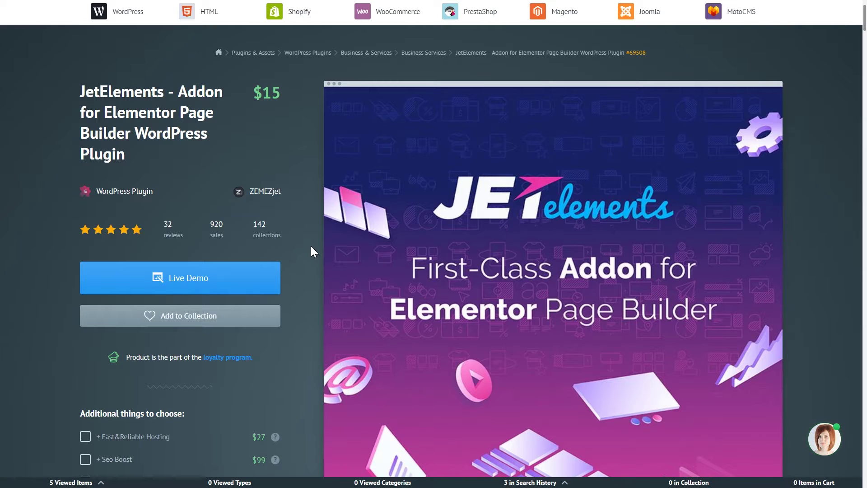
# Go back to the JetElements Elementor addon product page on TemplateMonster
pyautogui.moveTo(329, 232)
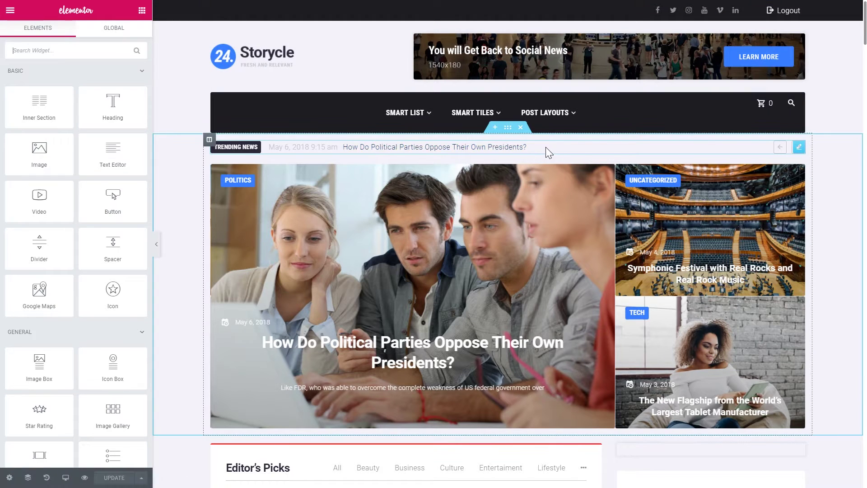
# Add a single-column section above the featured posts and move the Trending News ticker into it
pyautogui.click(494, 128)
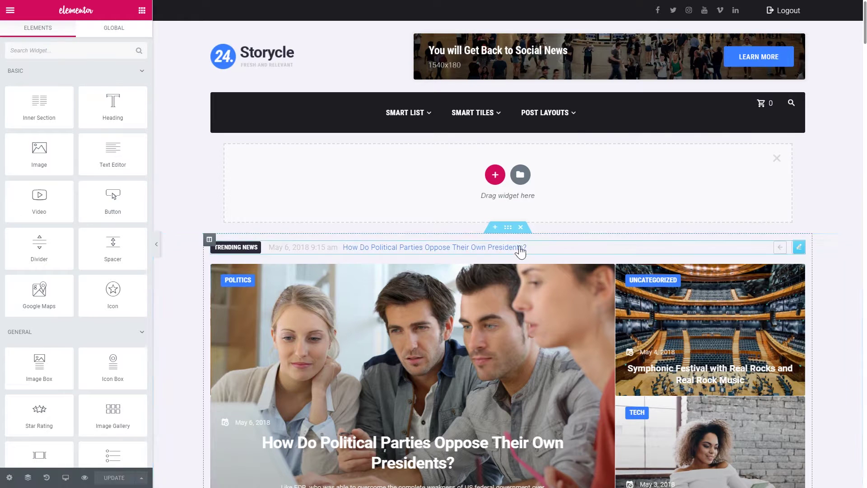
pyautogui.click(494, 174)
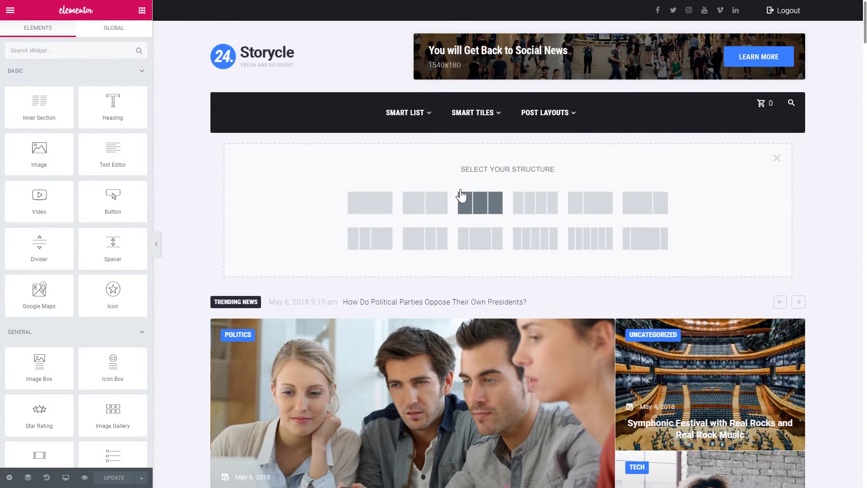
pyautogui.click(362, 201)
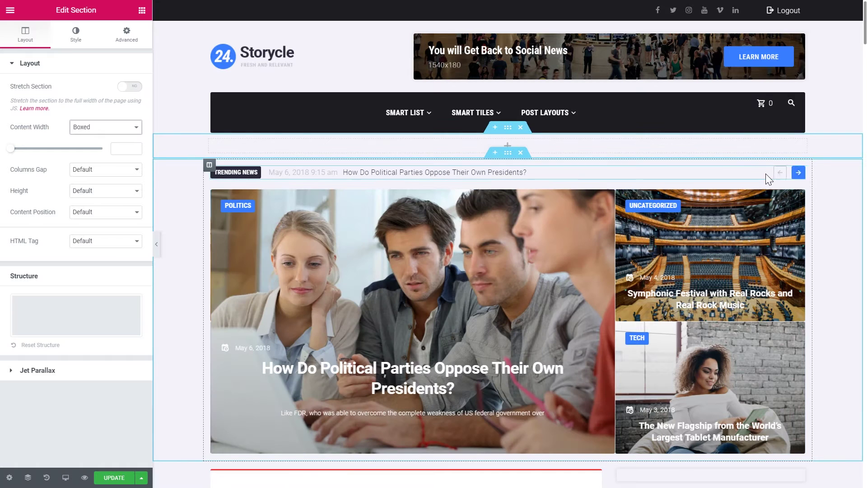
pyautogui.moveTo(609, 146); pyautogui.dragTo(543, 140)
# Save the ticker's section to the library as the template 'News Ticker'
pyautogui.rightClick(543, 140)
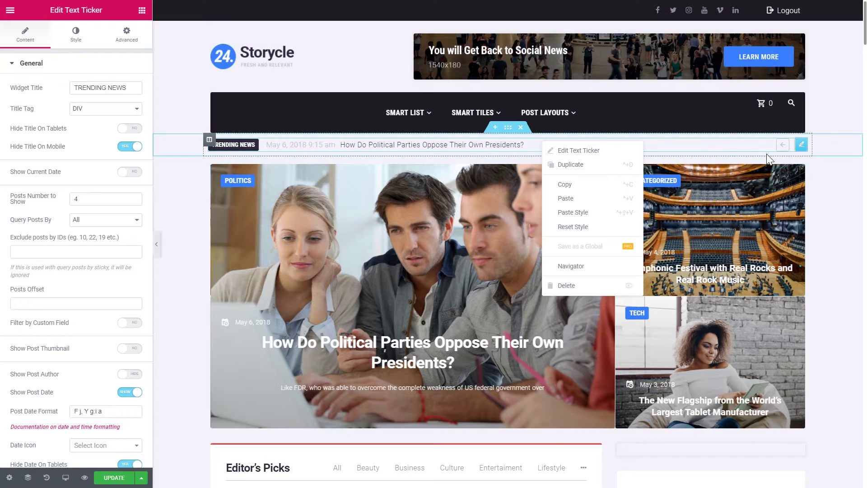
pyautogui.rightClick(835, 153)
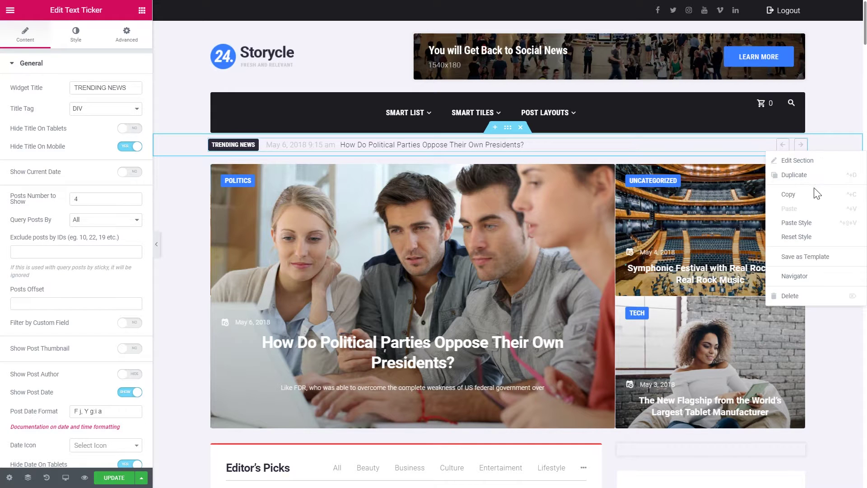
pyautogui.click(795, 258)
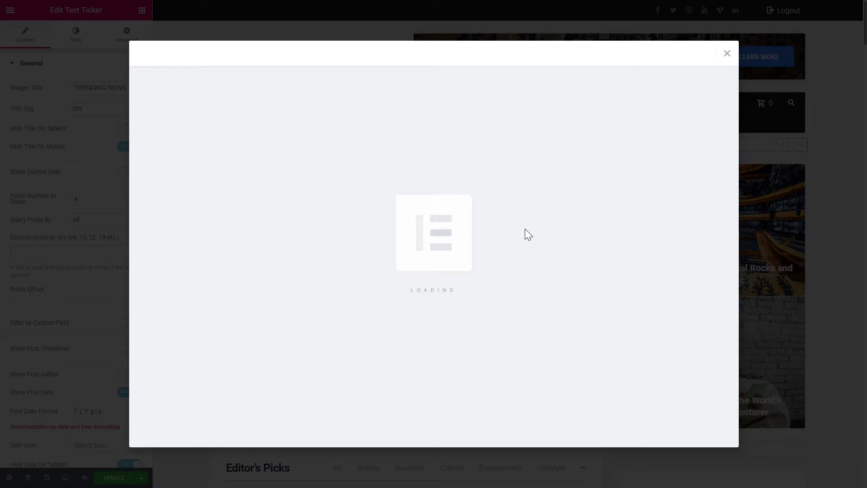
pyautogui.click(392, 240)
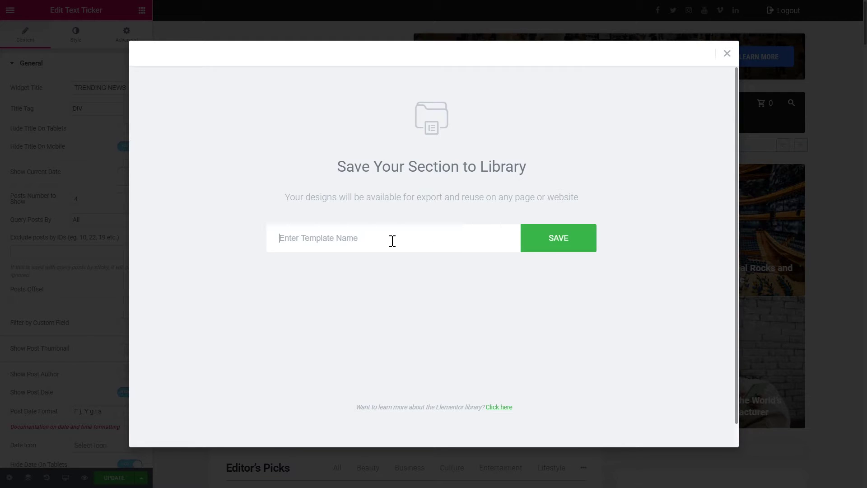
pyautogui.write('New')
pyautogui.click(533, 232)
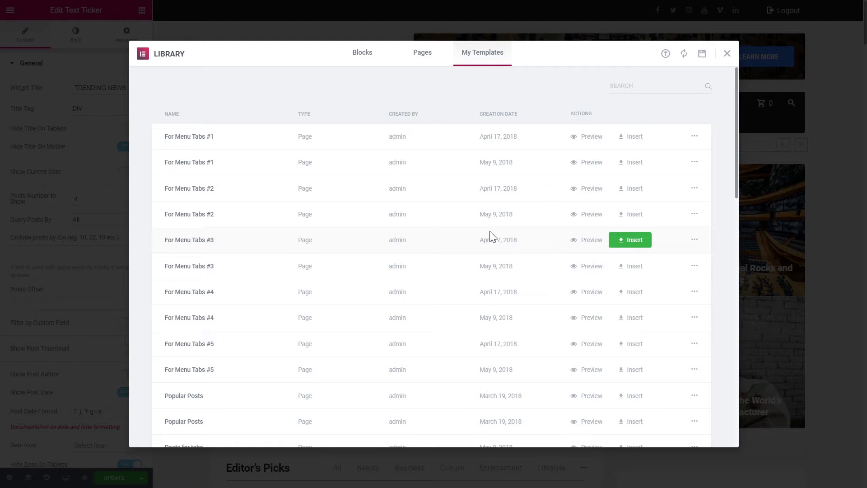
# Browse the library's ready-made Blocks and their category list
pyautogui.scroll(-15, 257, 207)
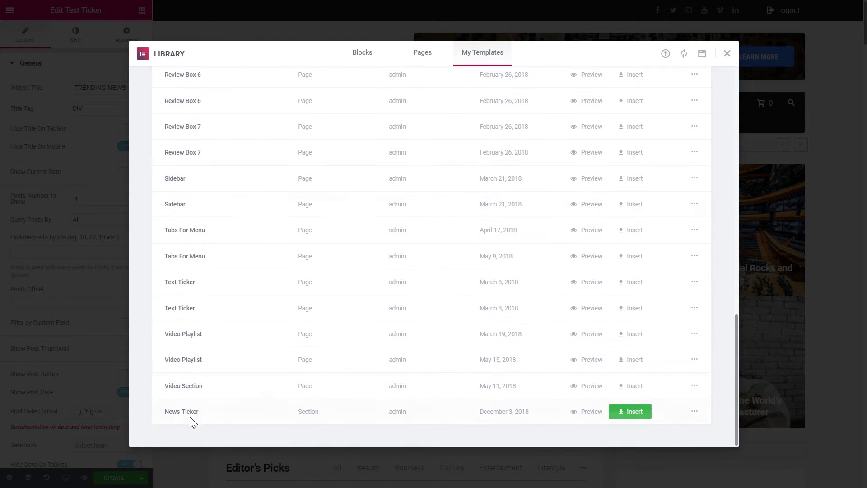
pyautogui.scroll(15, 222, 352)
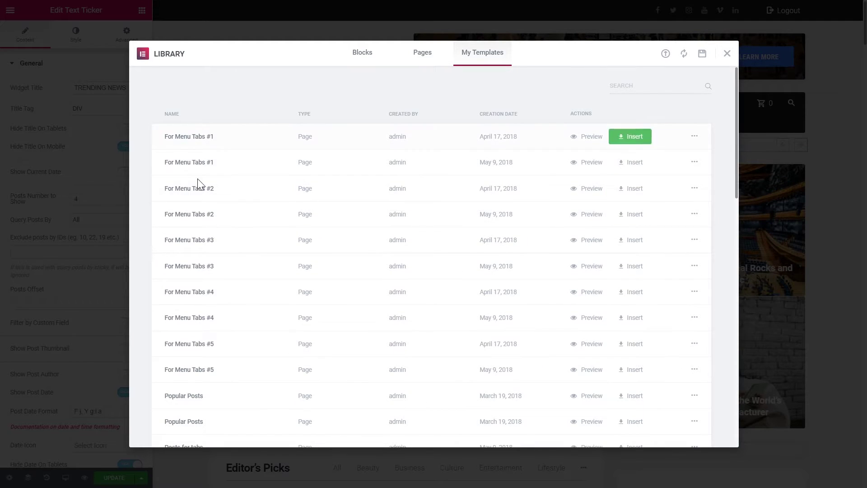
pyautogui.scroll(-14, 225, 311)
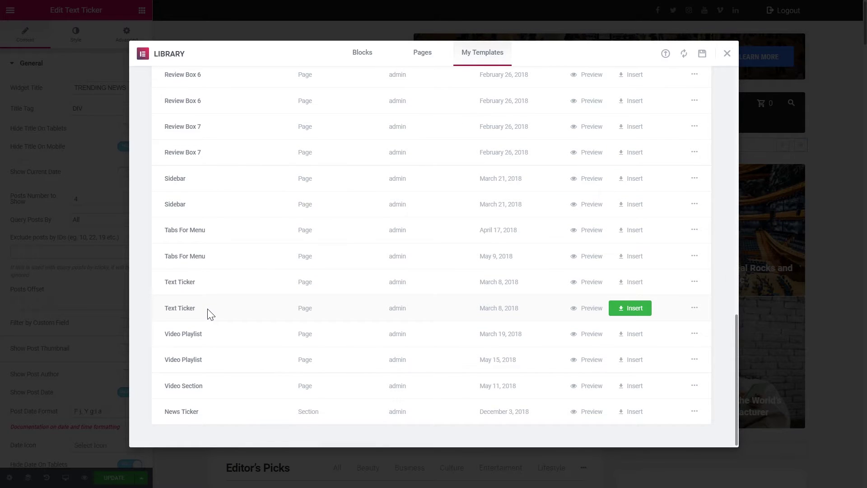
pyautogui.scroll(5, 187, 332)
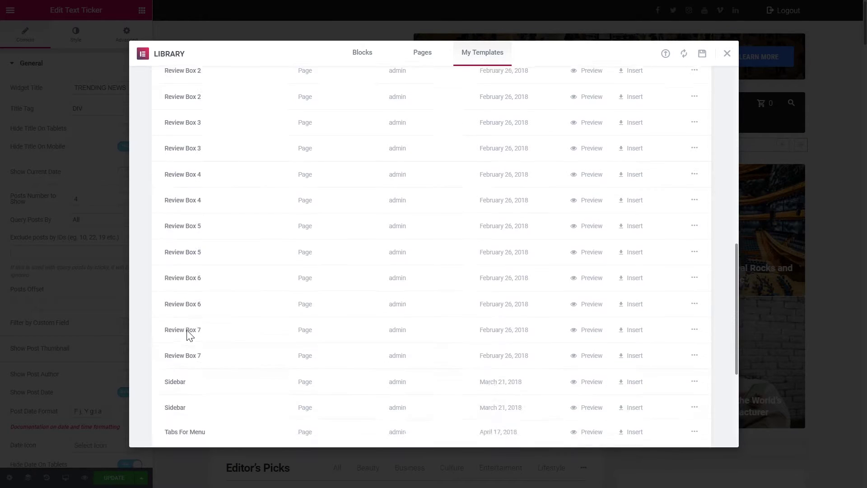
pyautogui.scroll(9, 189, 329)
pyautogui.scroll(-14, 199, 81)
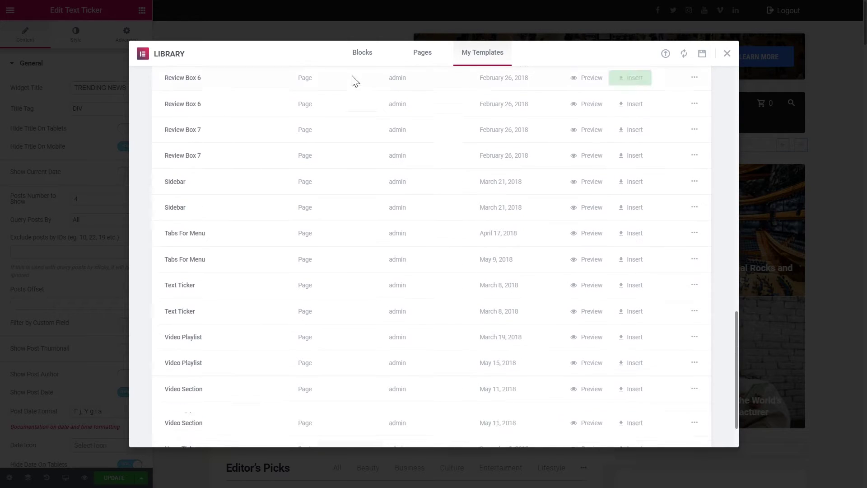
pyautogui.click(360, 57)
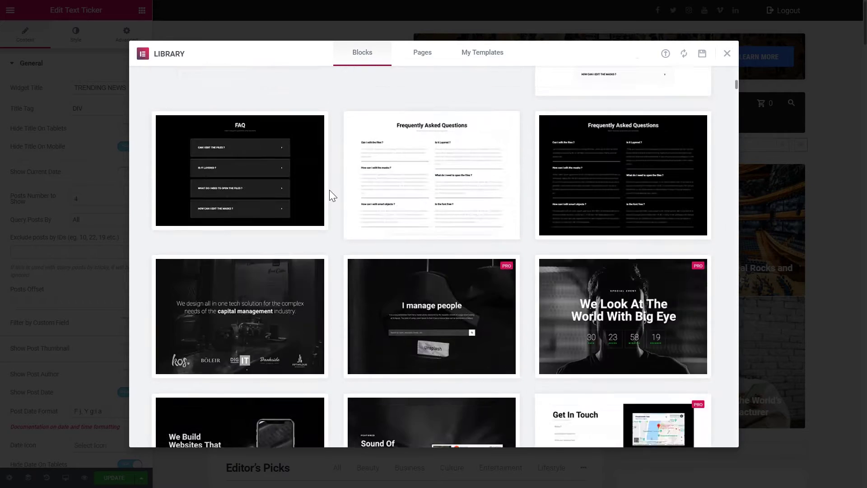
pyautogui.click(199, 87)
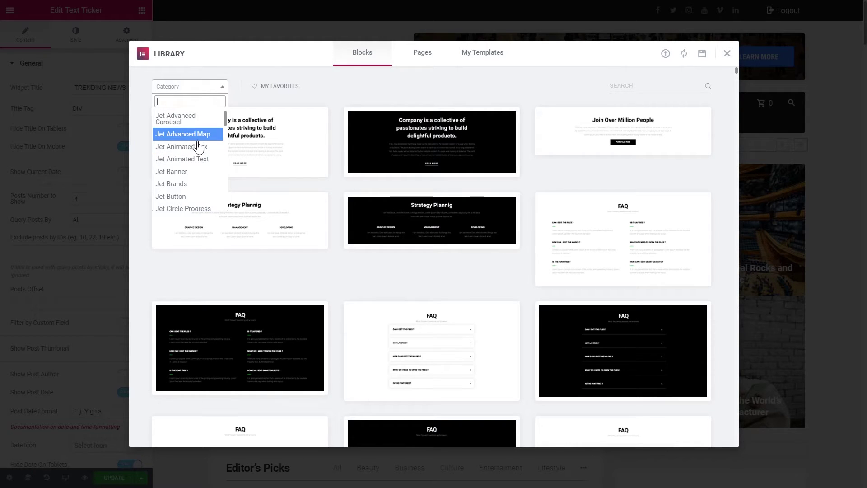
pyautogui.scroll(-3, 185, 176)
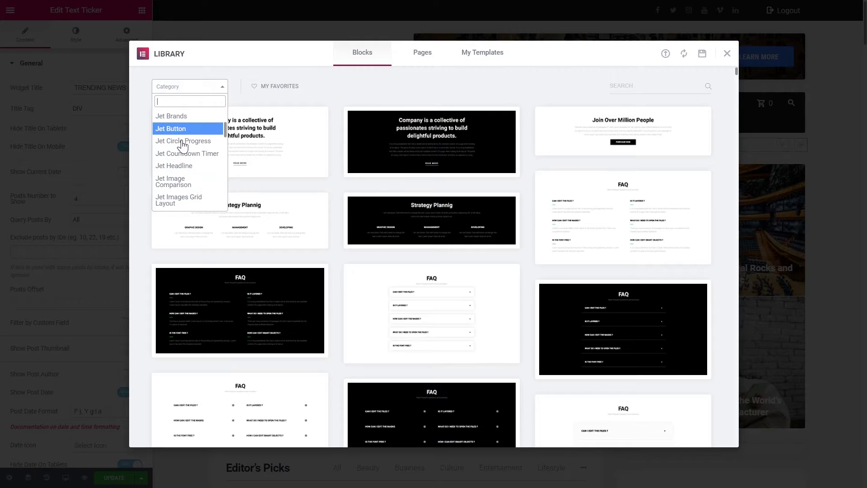
pyautogui.scroll(-3, 183, 145)
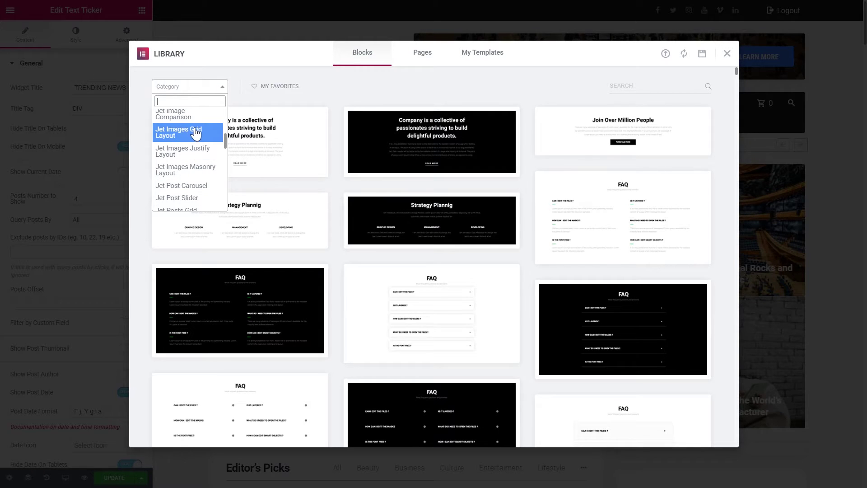
pyautogui.scroll(5, 192, 136)
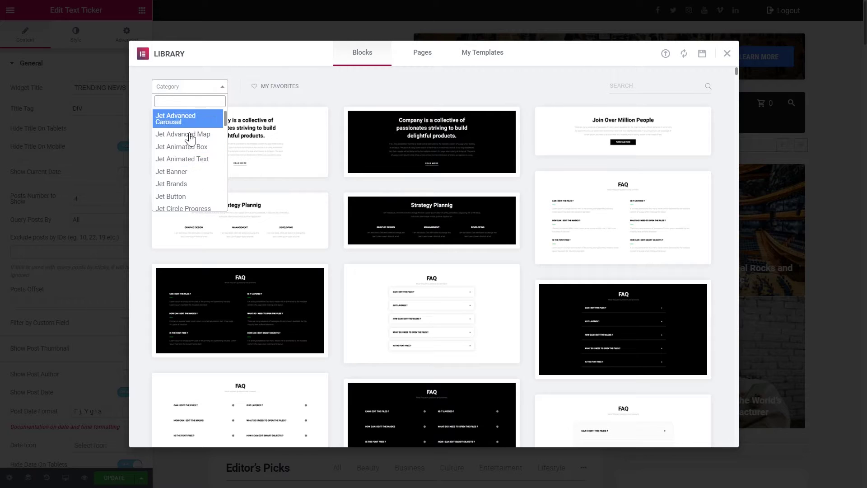
# Find the News Ticker template under My Templates, then close the library
pyautogui.click(435, 62)
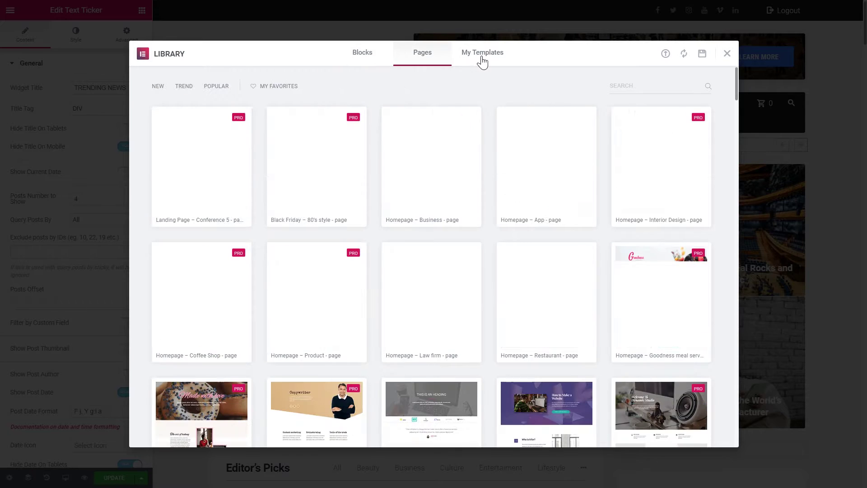
pyautogui.click(482, 54)
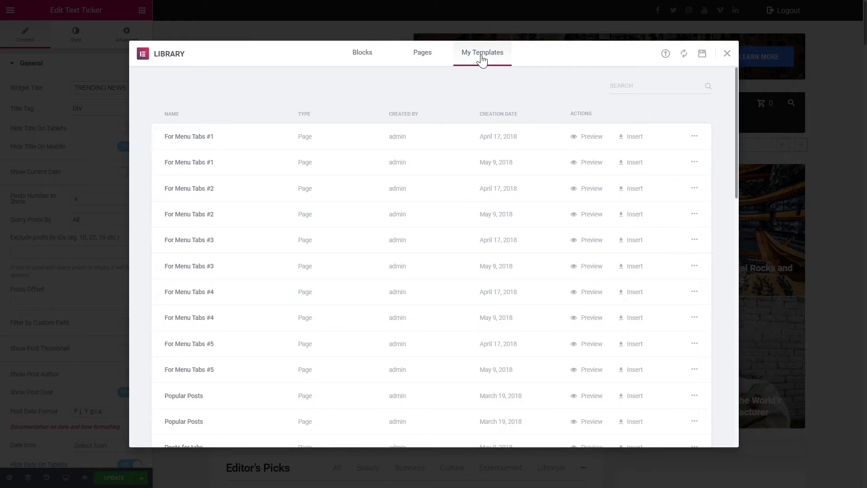
pyautogui.scroll(-10, 449, 183)
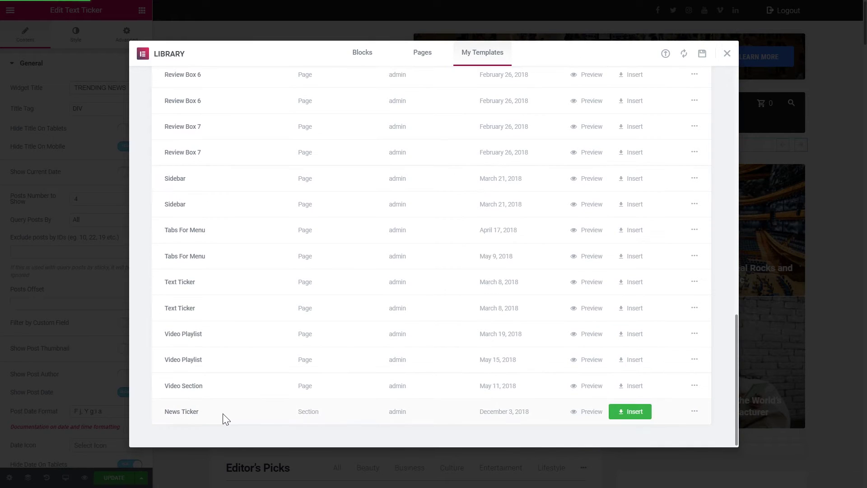
pyautogui.click(727, 53)
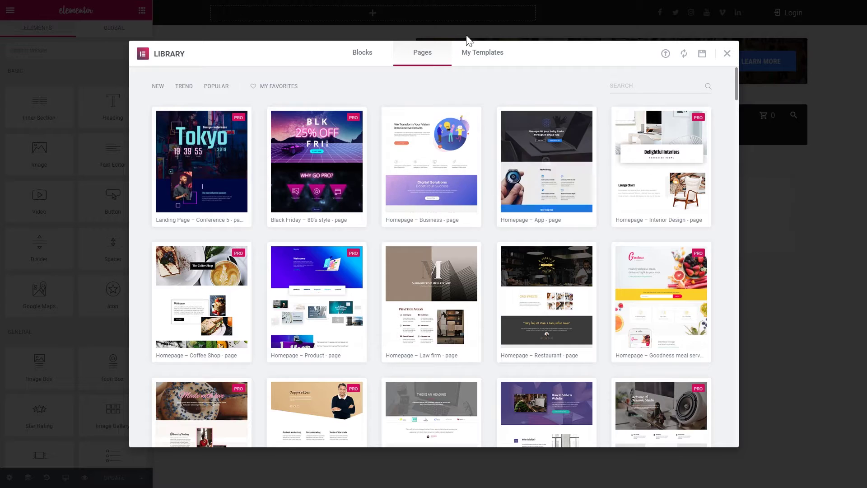
# Insert the News Ticker template from My Templates without its document settings
pyautogui.click(478, 53)
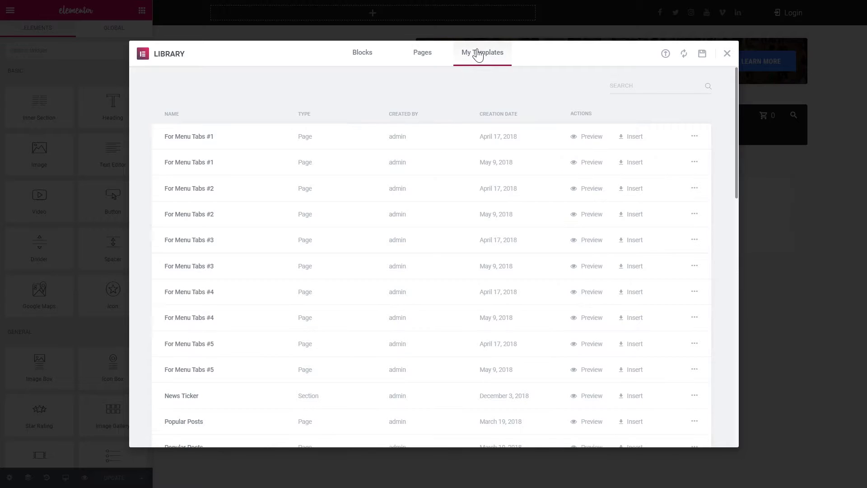
pyautogui.moveTo(735, 136); pyautogui.dragTo(732, 391)
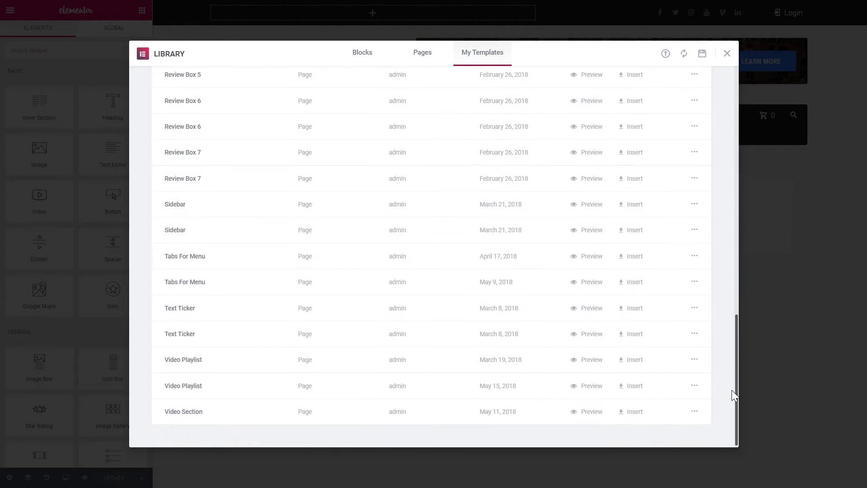
pyautogui.scroll(3, 195, 401)
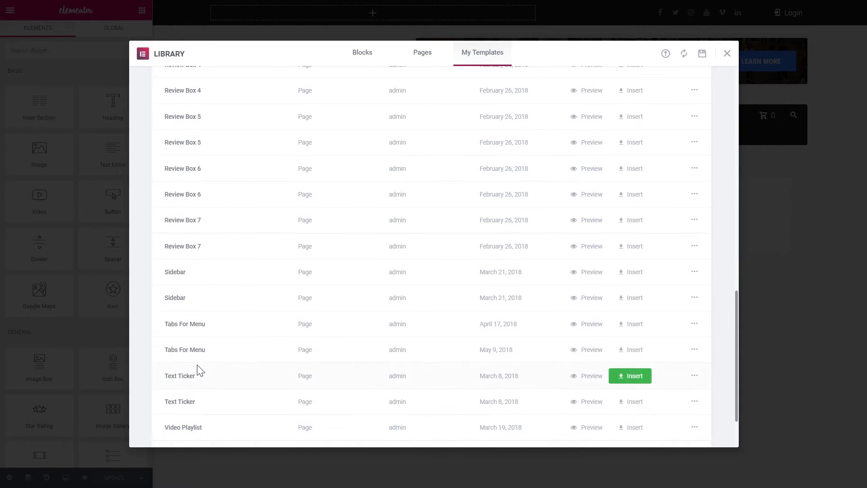
pyautogui.scroll(10, 190, 311)
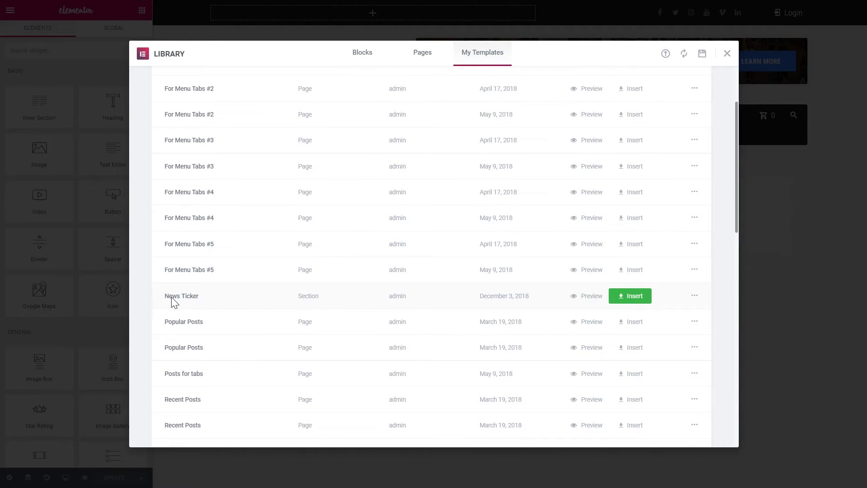
pyautogui.click(642, 300)
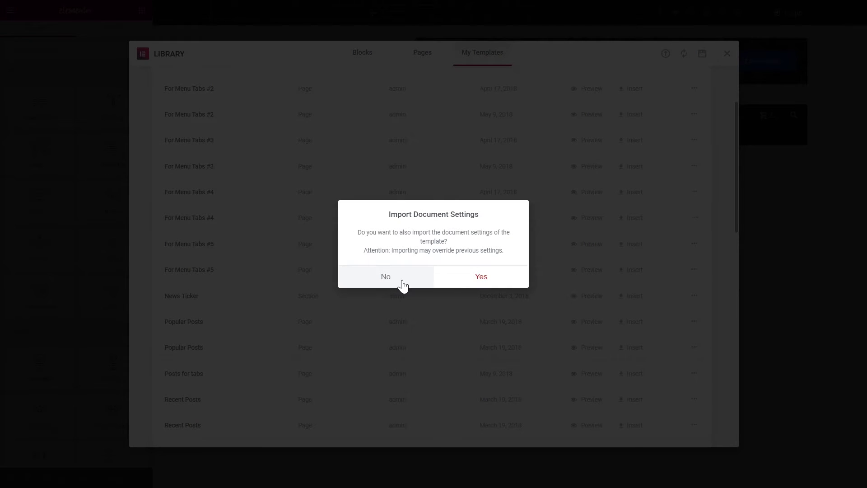
pyautogui.click(402, 285)
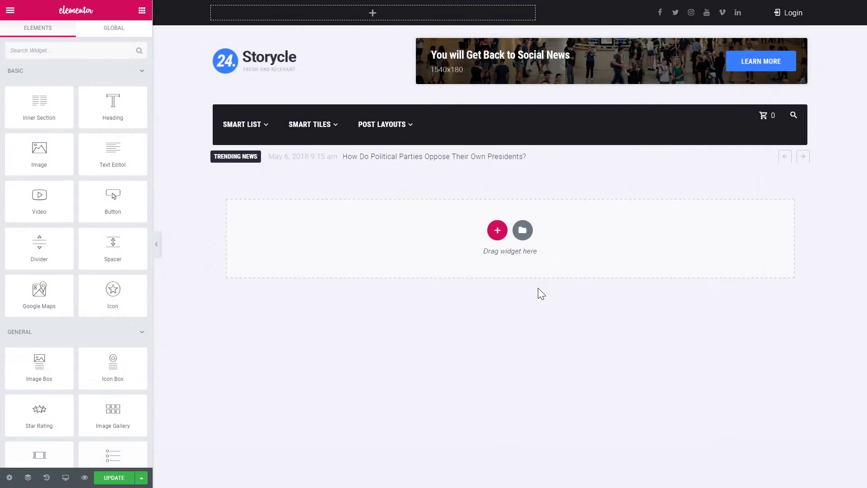
# Centre the navigation menu items via the menu's Style alignment
pyautogui.click(531, 126)
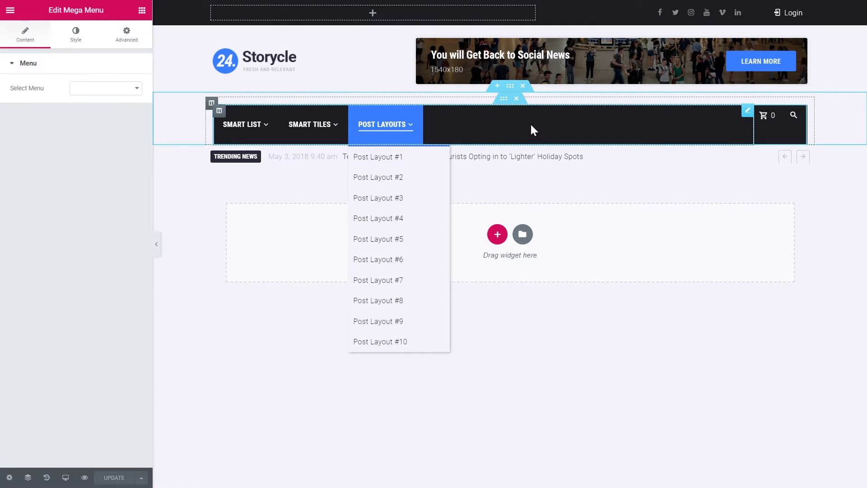
pyautogui.click(76, 35)
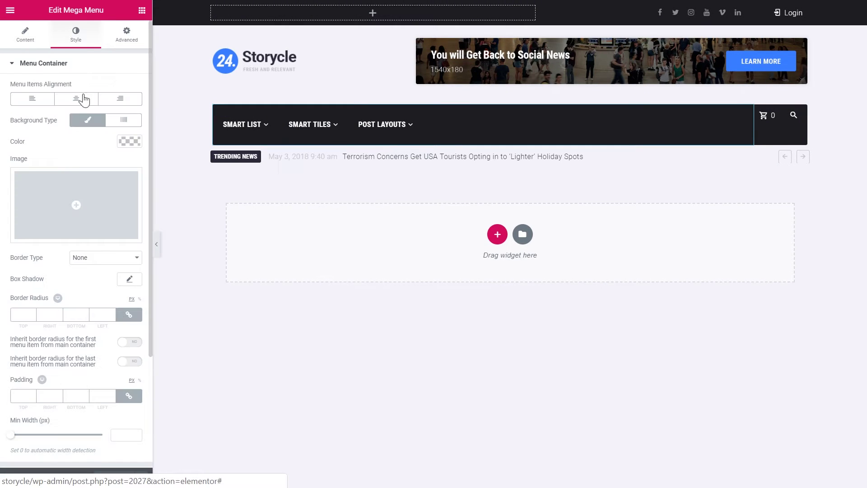
pyautogui.click(83, 99)
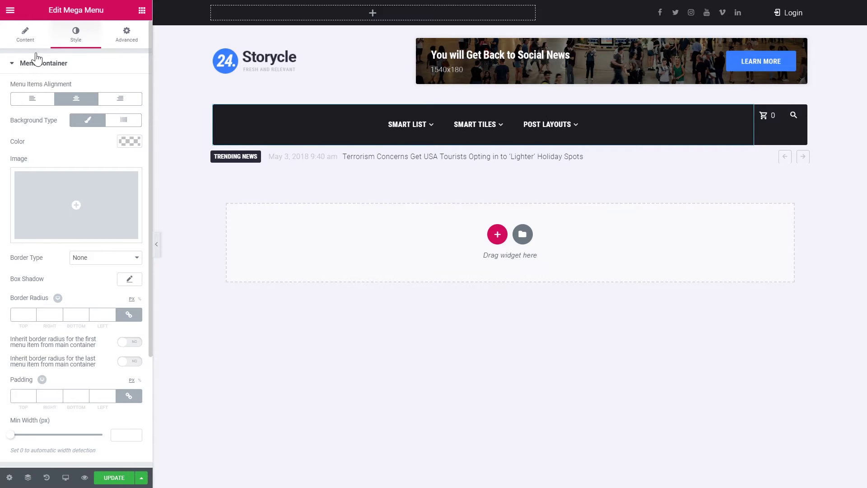
pyautogui.click(31, 39)
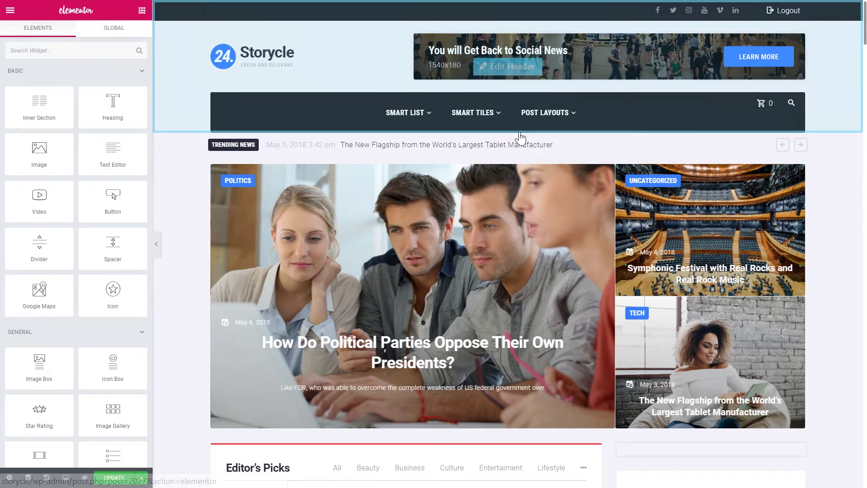
# Delete the separate trending-news section and update the page
pyautogui.rightClick(836, 150)
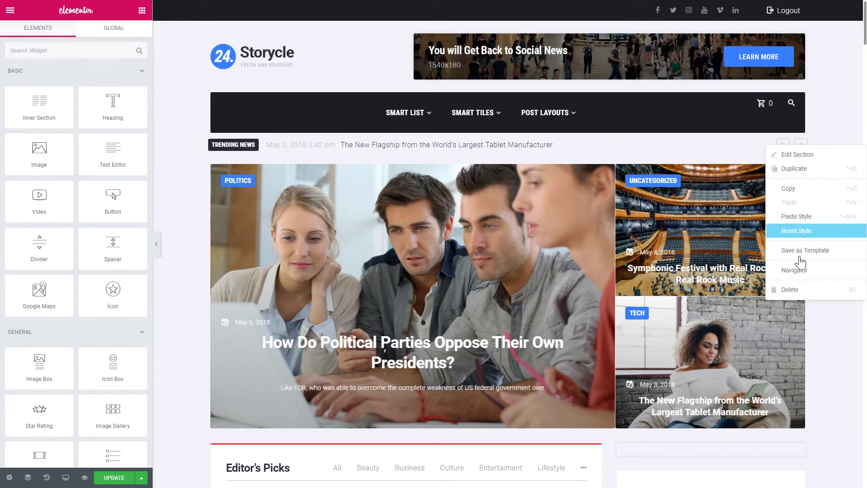
pyautogui.click(795, 290)
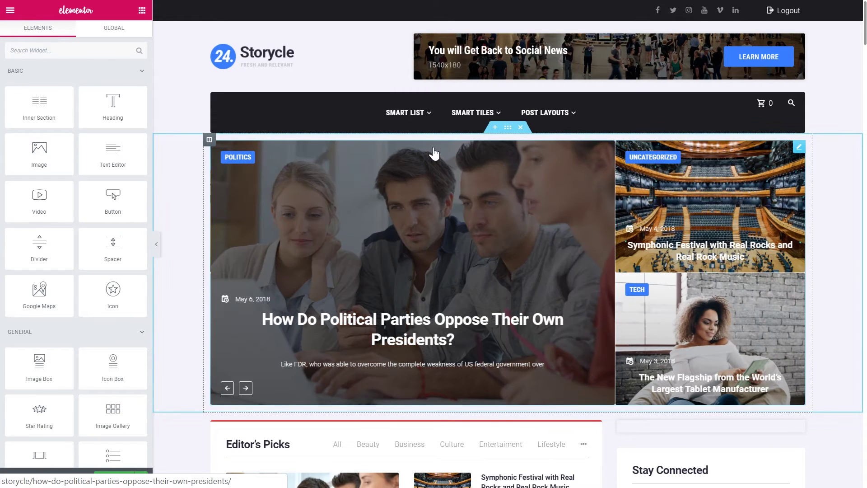
pyautogui.click(123, 481)
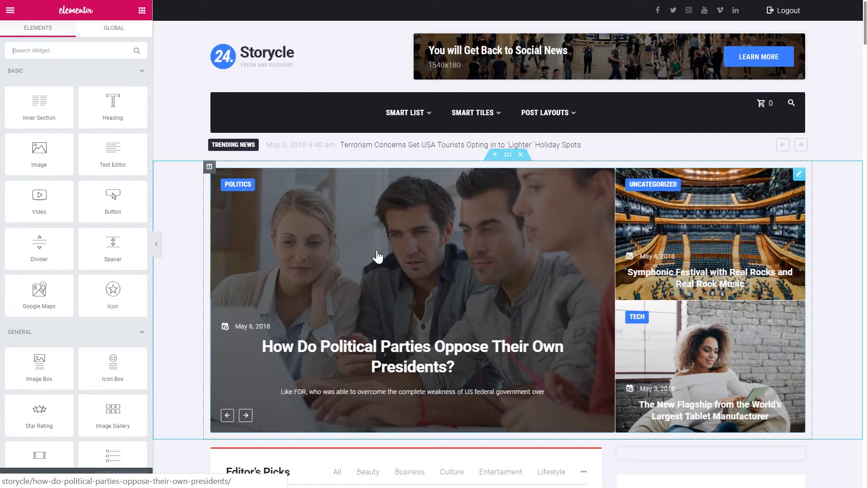
# Select the hero Smart Posts Tiles and page its carousel forward twice, then back once
pyautogui.click(377, 257)
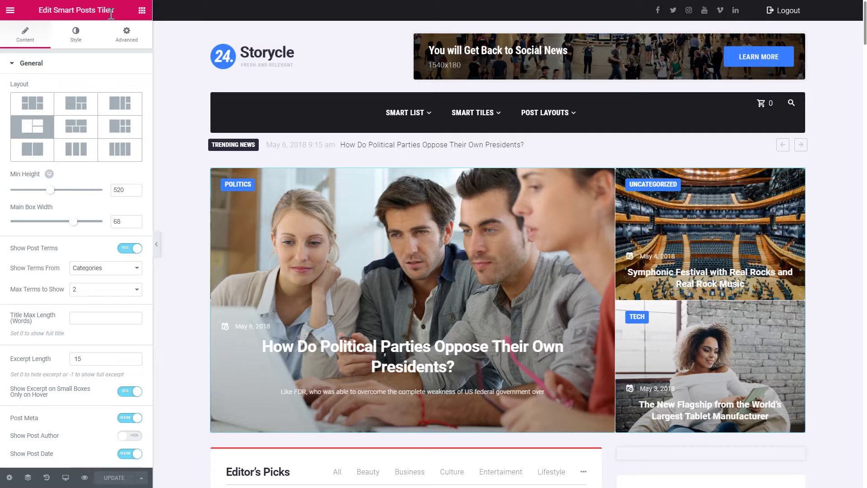
pyautogui.scroll(-2, 273, 274)
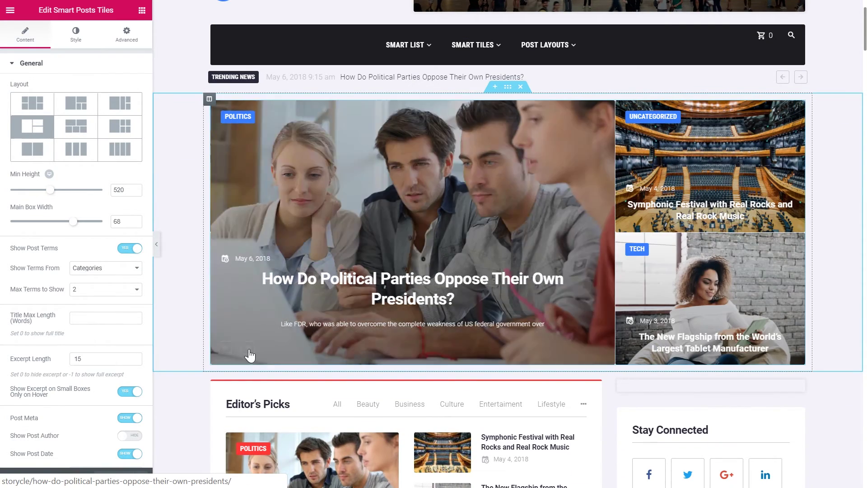
pyautogui.click(246, 347)
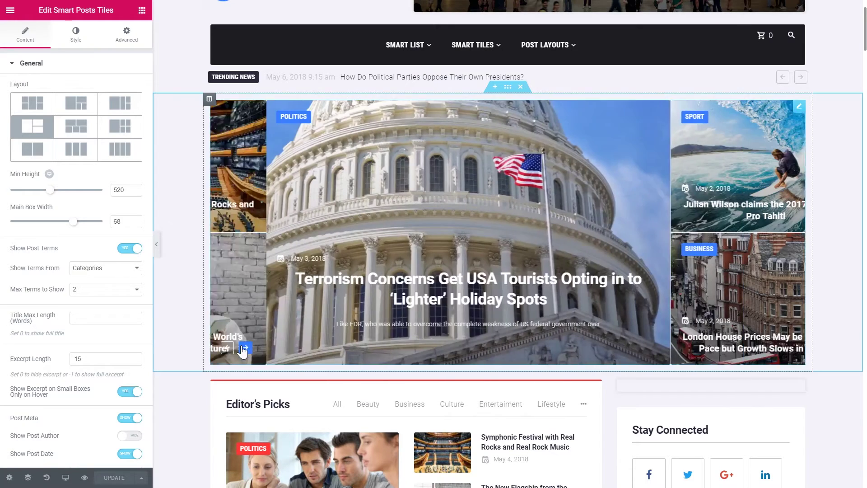
pyautogui.click(246, 349)
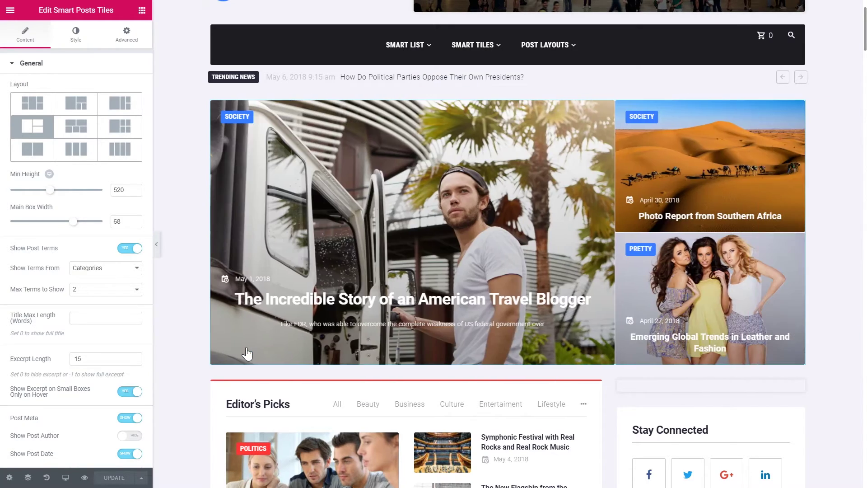
pyautogui.click(228, 349)
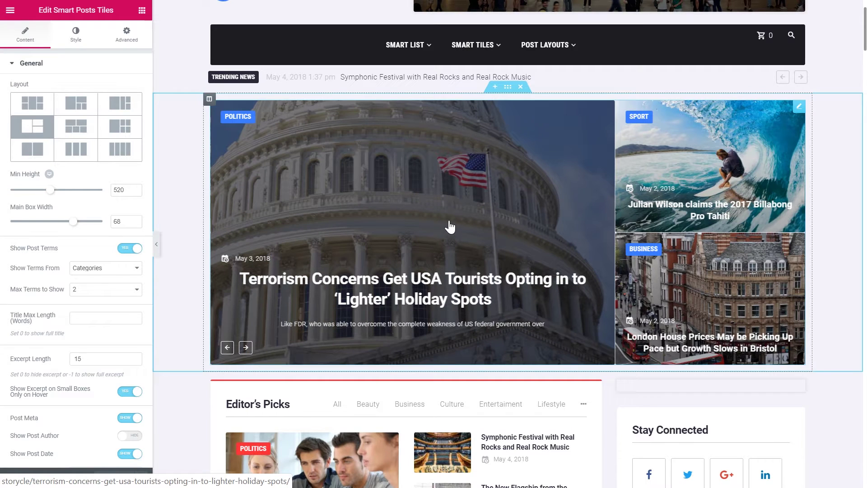
pyautogui.scroll(-2, 420, 231)
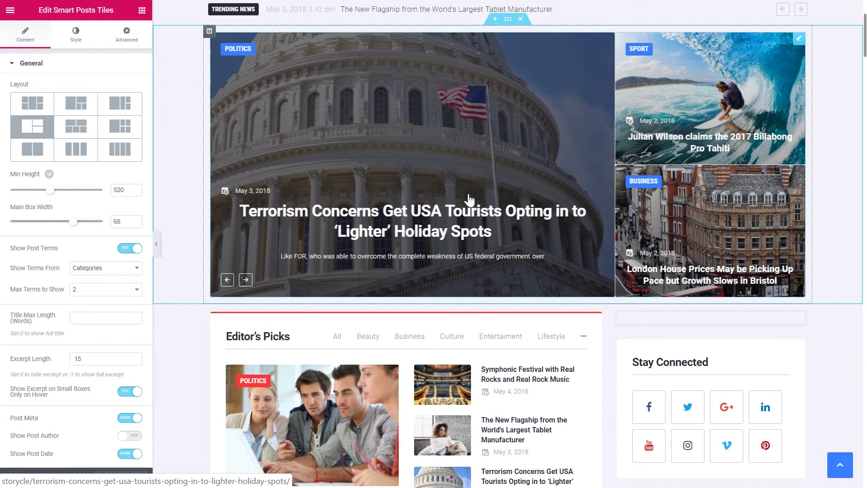
pyautogui.scroll(2, 340, 223)
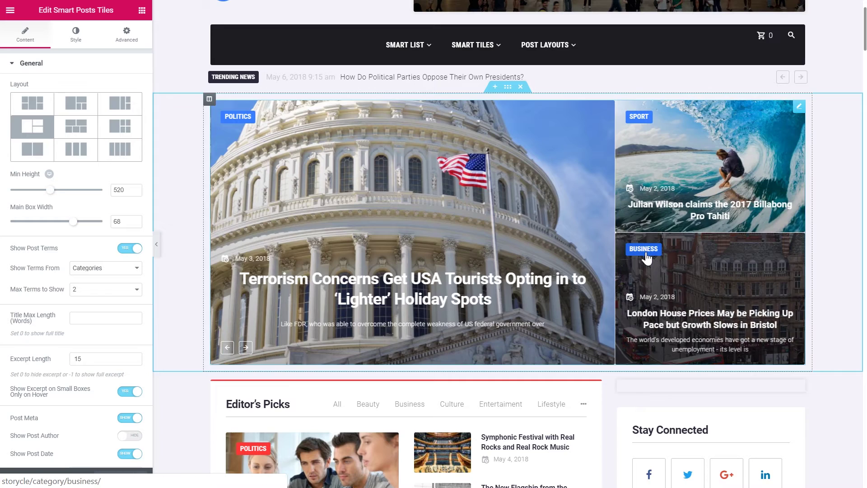
# Select the Editor's Picks Smart Posts List further down the page
pyautogui.scroll(-1, 375, 273)
pyautogui.scroll(-3, 375, 273)
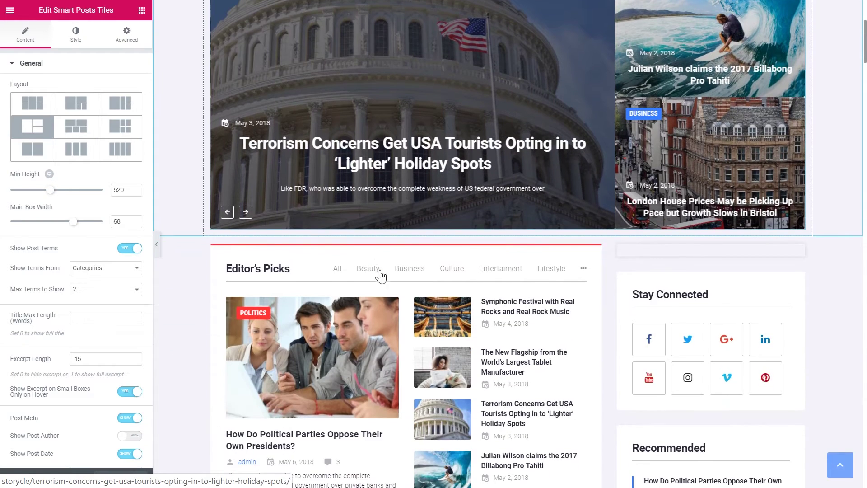
pyautogui.scroll(-2, 375, 286)
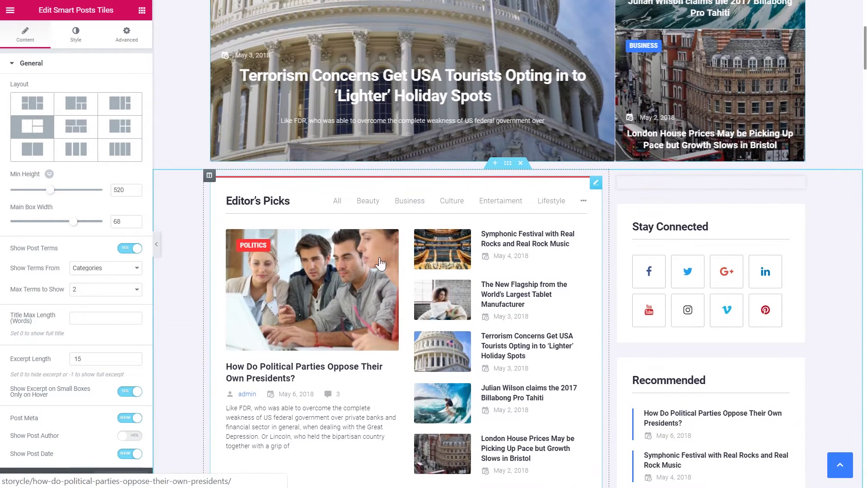
pyautogui.click(340, 221)
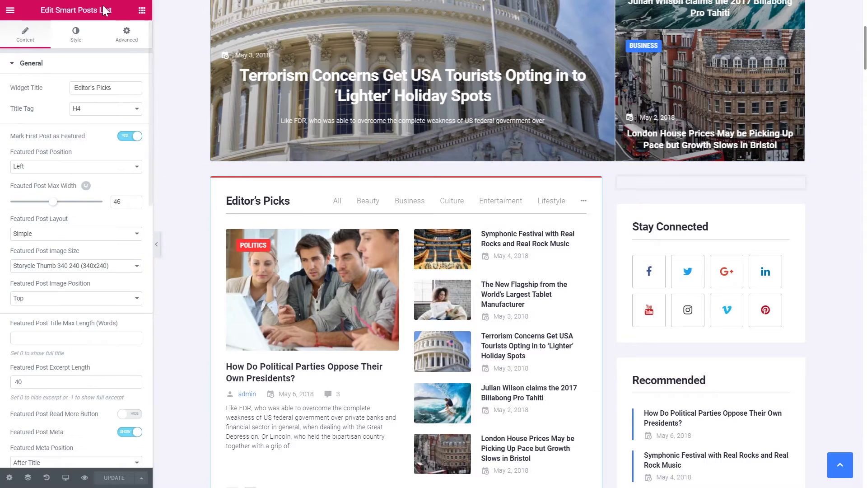
# Try the Editor's Picks filters Beauty, Business, Culture, Entertainment and more, then return to All
pyautogui.scroll(-2, 325, 304)
pyautogui.scroll(3, 361, 356)
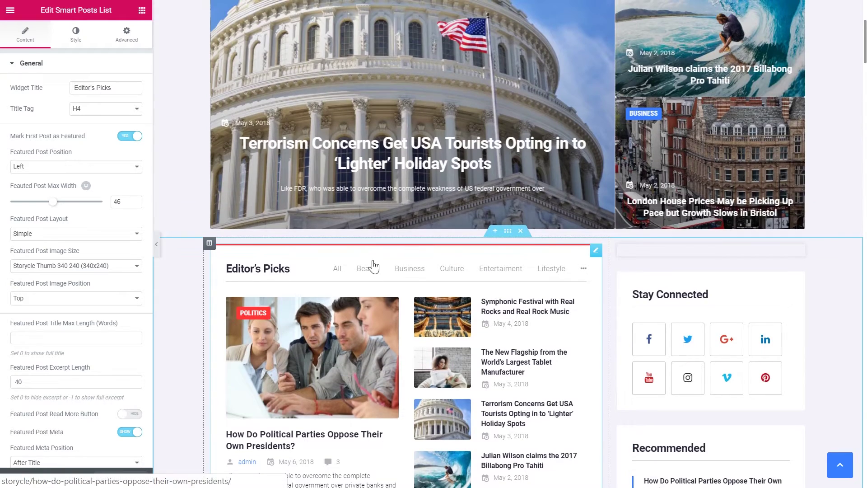
pyautogui.scroll(-3, 399, 234)
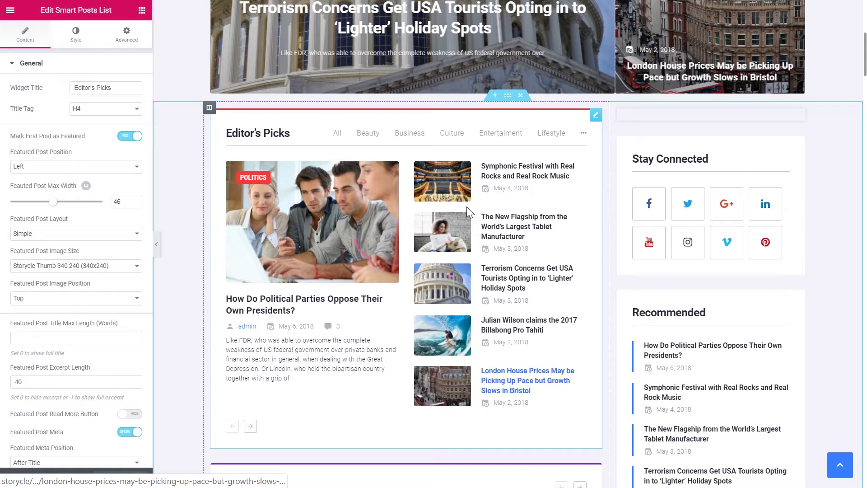
pyautogui.scroll(5, 425, 205)
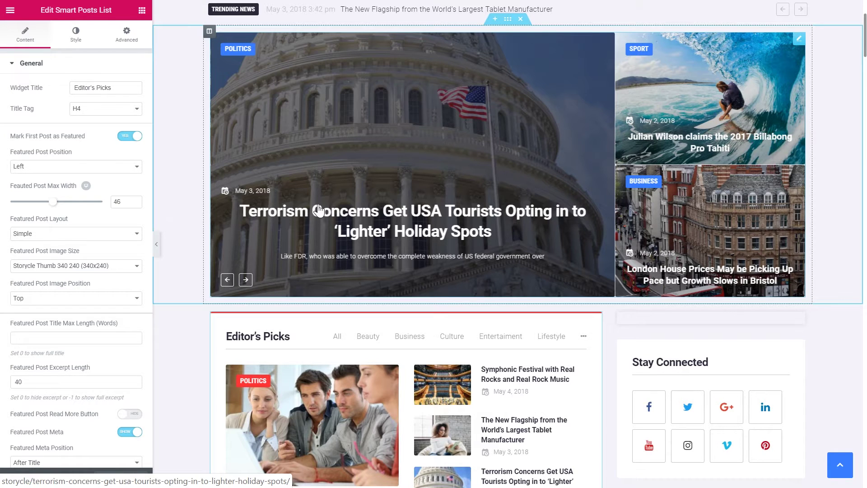
pyautogui.scroll(-5, 318, 209)
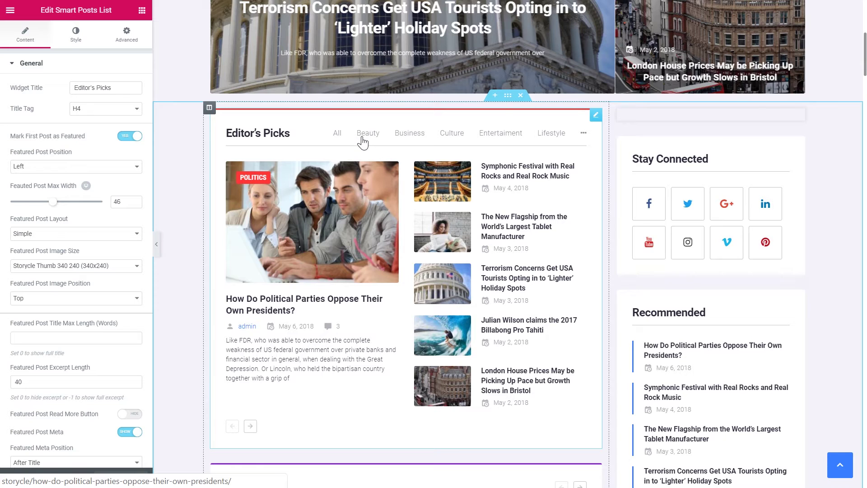
pyautogui.click(365, 141)
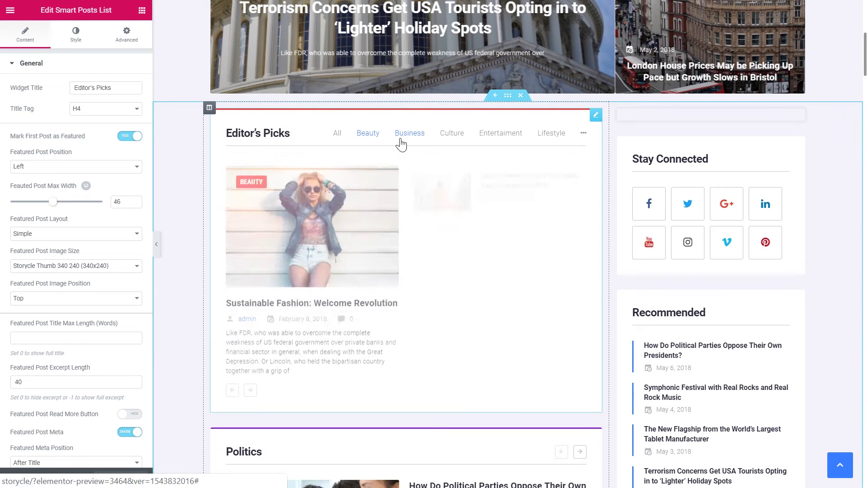
pyautogui.click(407, 142)
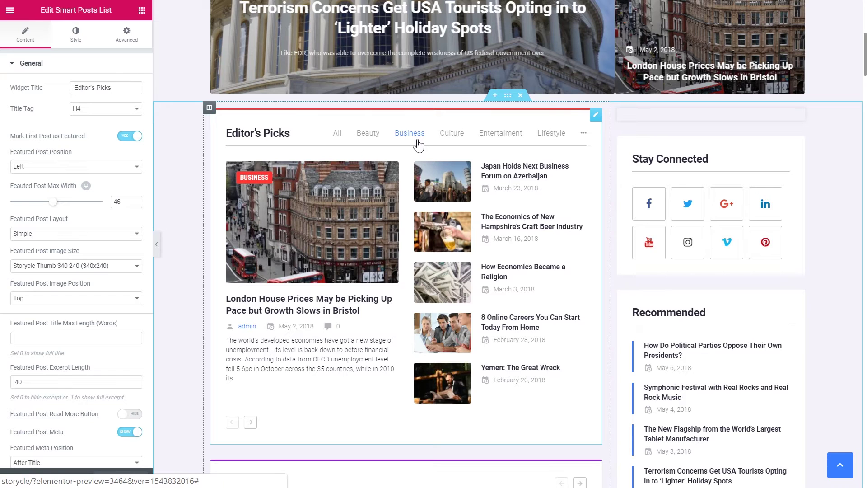
pyautogui.click(449, 137)
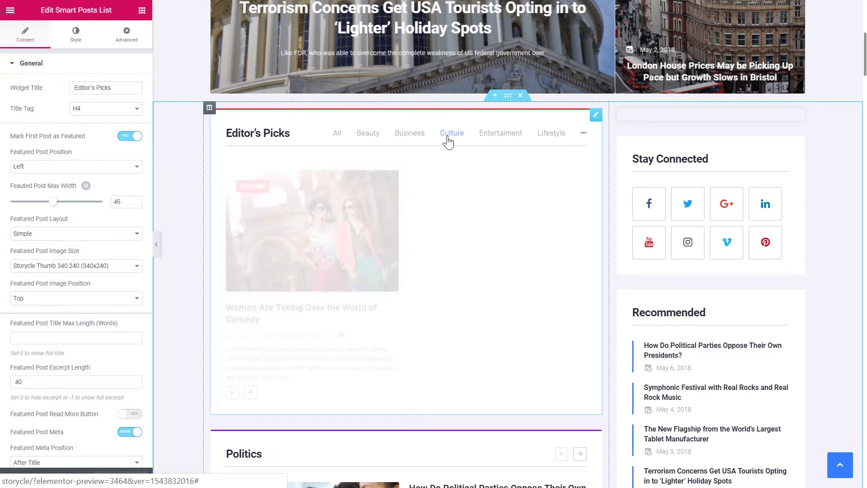
pyautogui.click(490, 140)
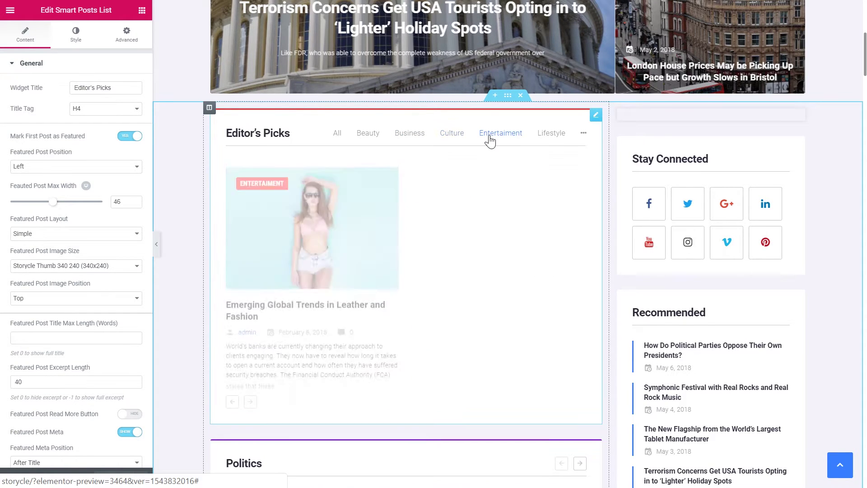
pyautogui.click(582, 134)
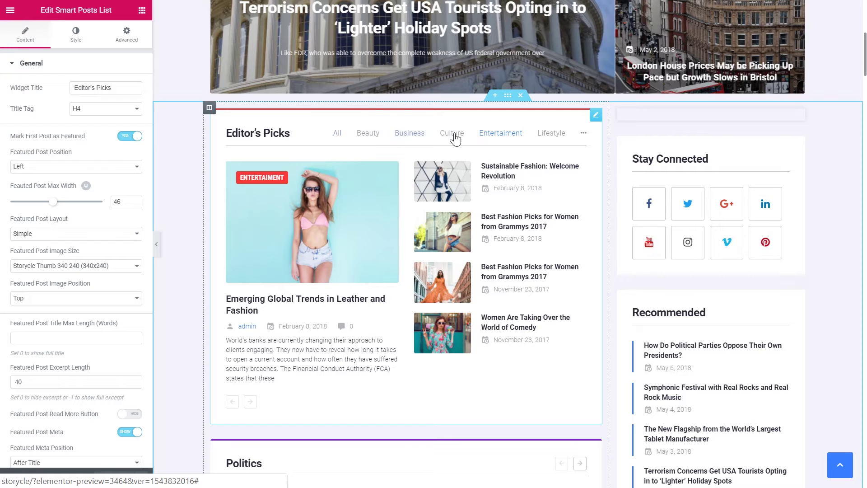
pyautogui.click(364, 136)
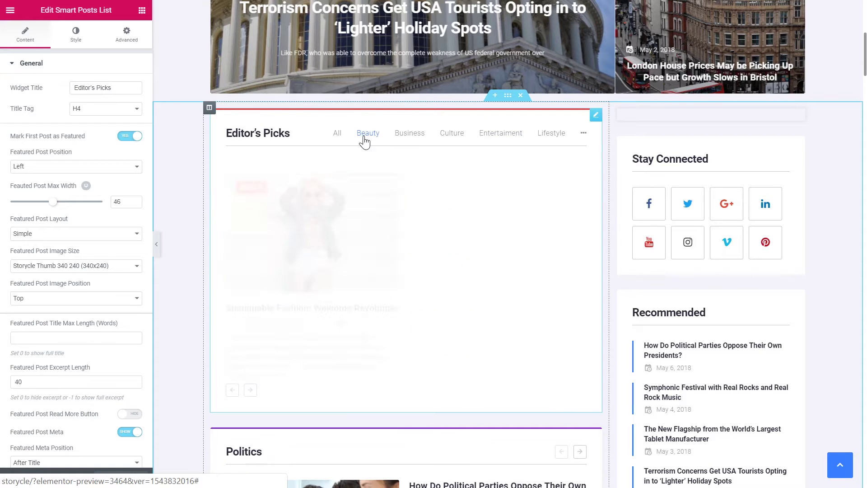
pyautogui.click(337, 137)
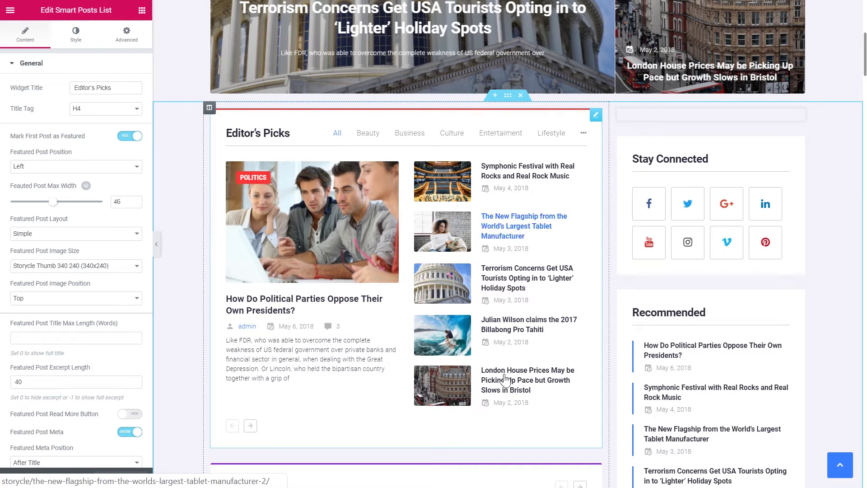
# Page Editor's Picks forward twice to posts led by 'Emerging Global Trends in Leather and Fashion'
pyautogui.click(250, 425)
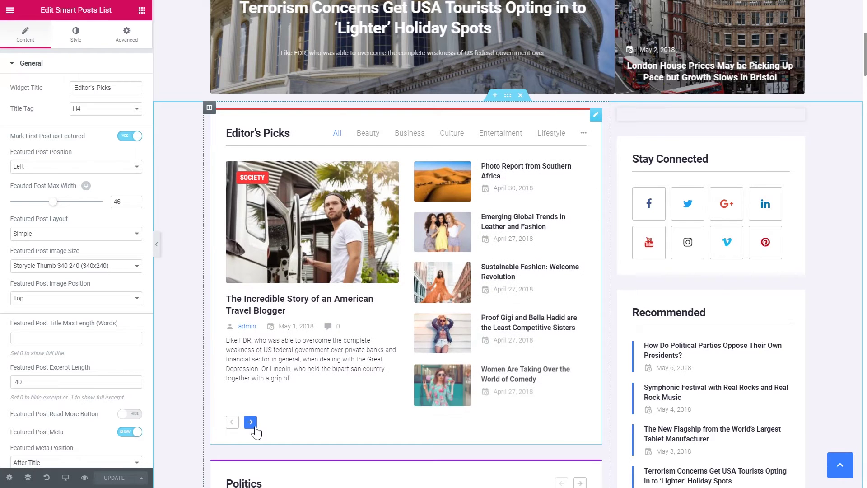
pyautogui.click(251, 423)
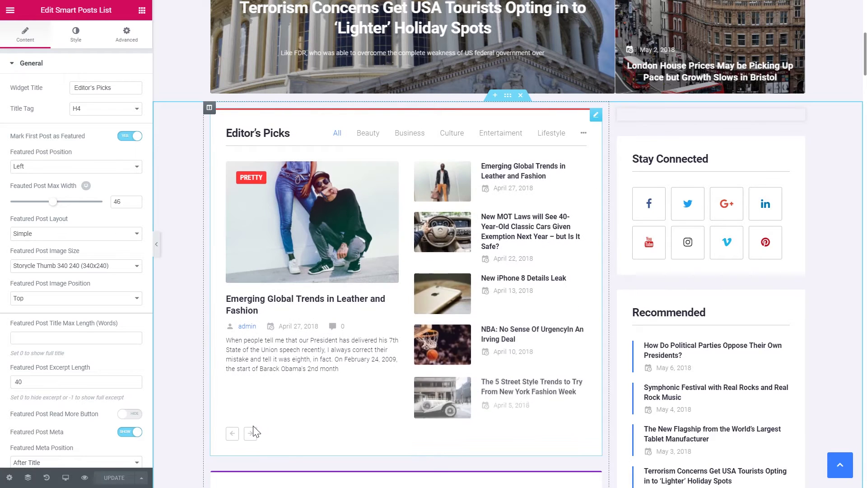
pyautogui.scroll(-6, 392, 311)
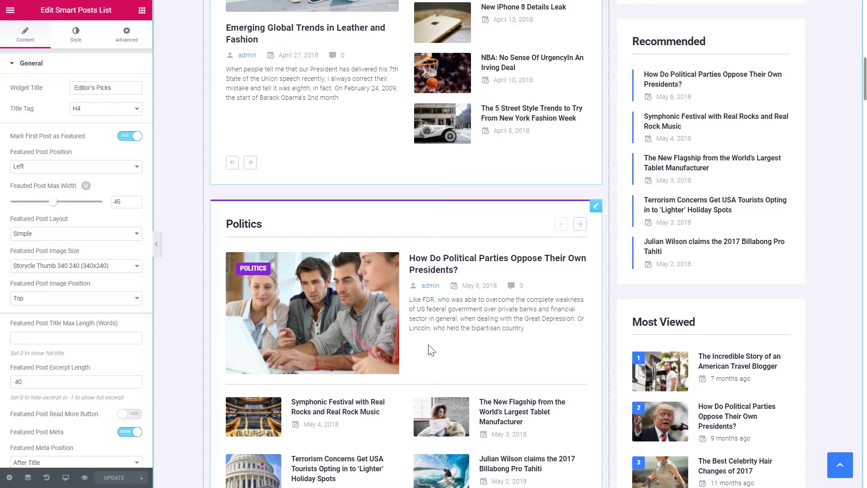
# Select the Politics widget and page its list forward twice to the Gigi and Bella Hadid post
pyautogui.click(431, 348)
pyautogui.scroll(-2, 420, 323)
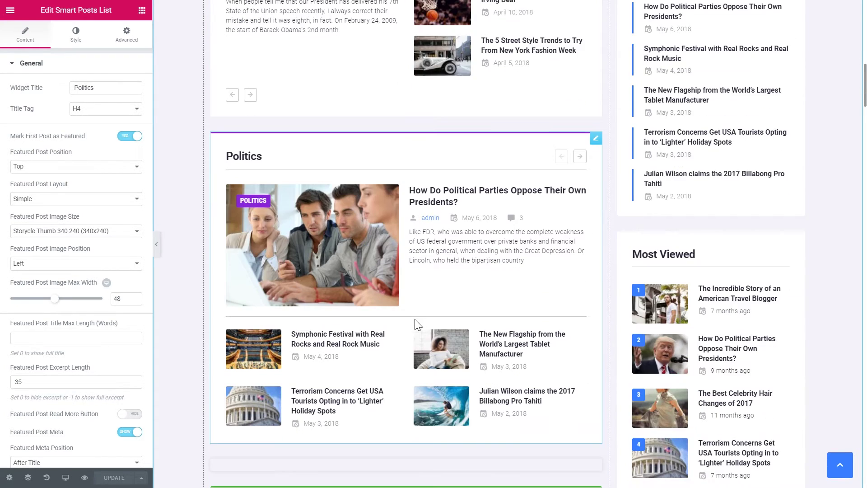
pyautogui.scroll(-2, 420, 306)
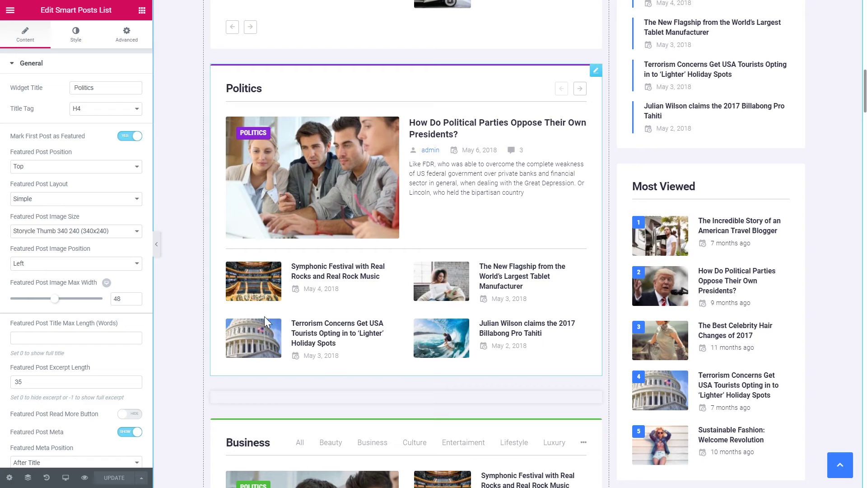
pyautogui.click(581, 88)
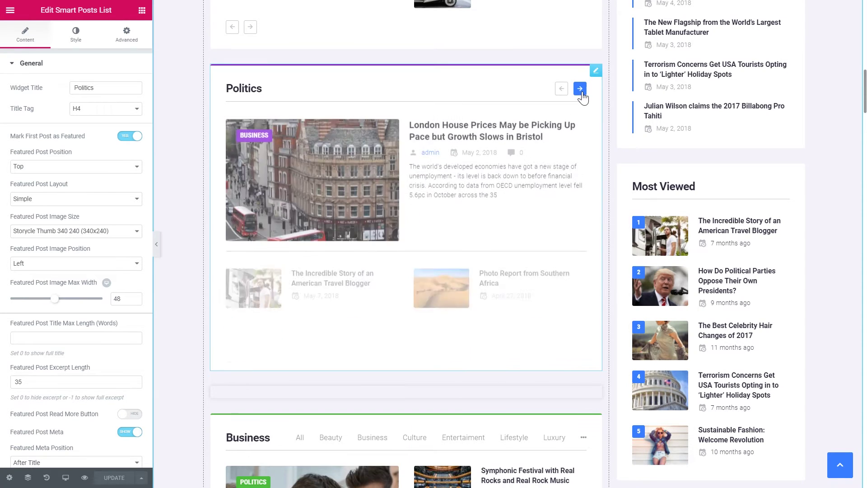
pyautogui.click(580, 89)
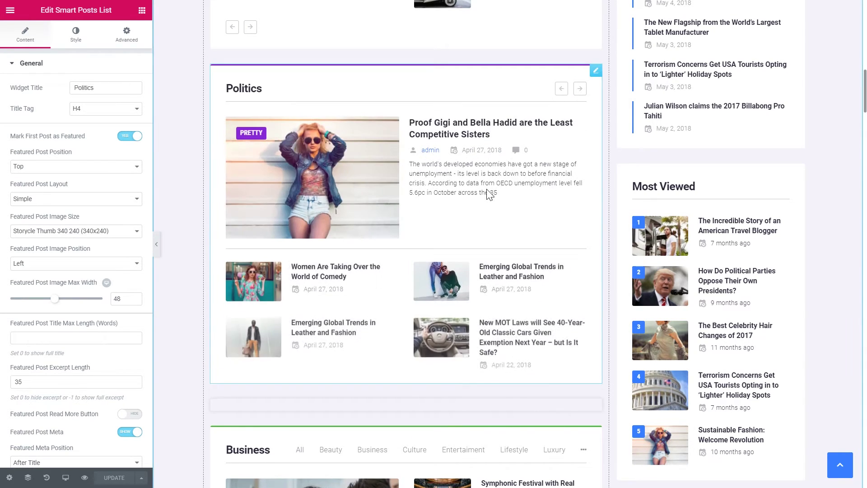
pyautogui.scroll(8, 490, 194)
pyautogui.scroll(3, 454, 170)
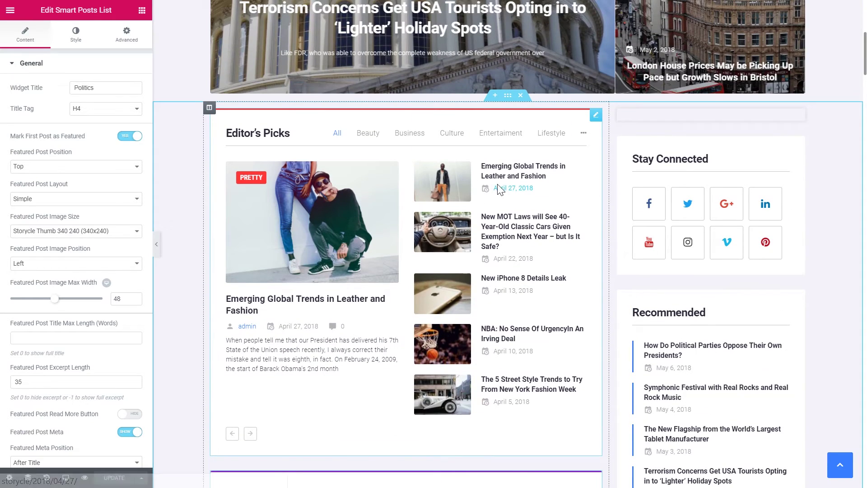
pyautogui.scroll(5, 419, 176)
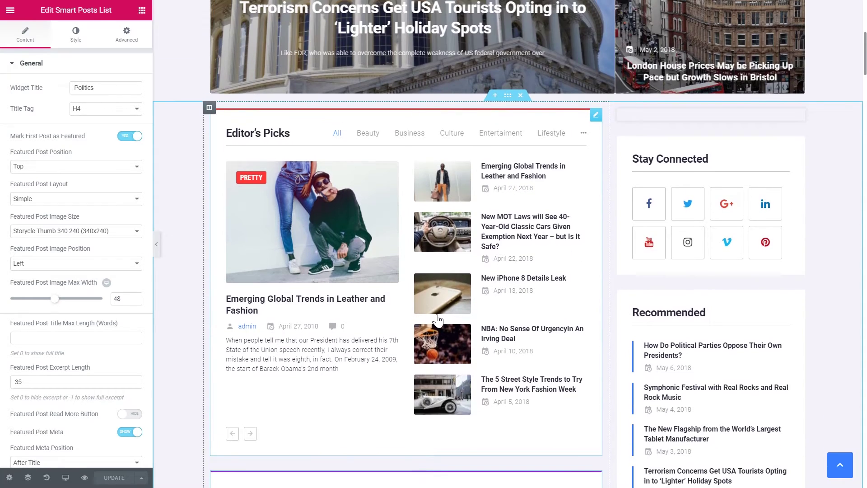
pyautogui.scroll(-6, 419, 176)
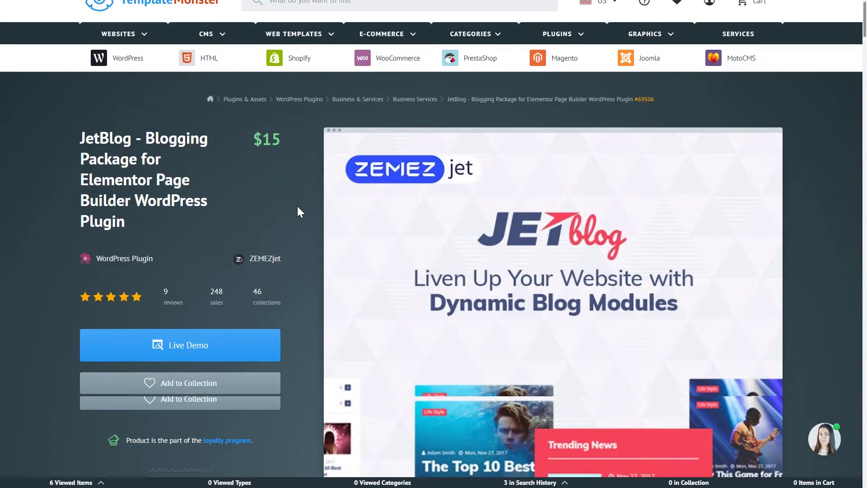
pyautogui.scroll(-3, 297, 210)
# Scroll through the JetBlog product page on TemplateMonster
pyautogui.scroll(1, 301, 213)
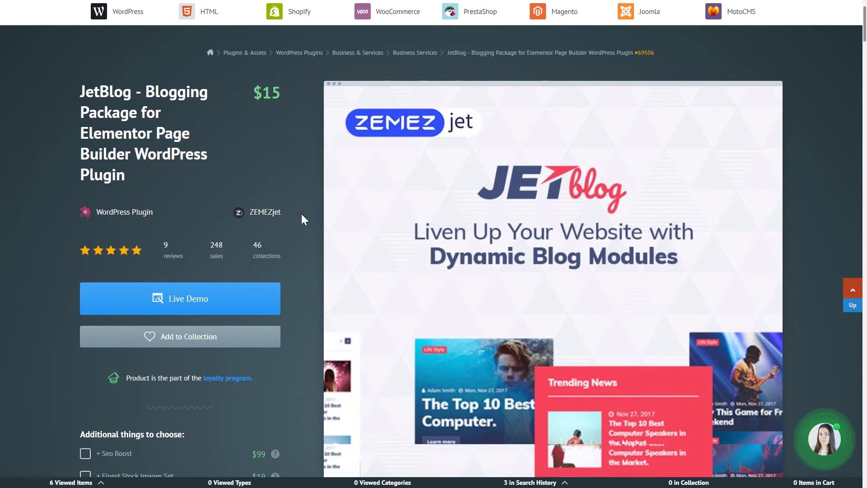
pyautogui.scroll(2, 302, 214)
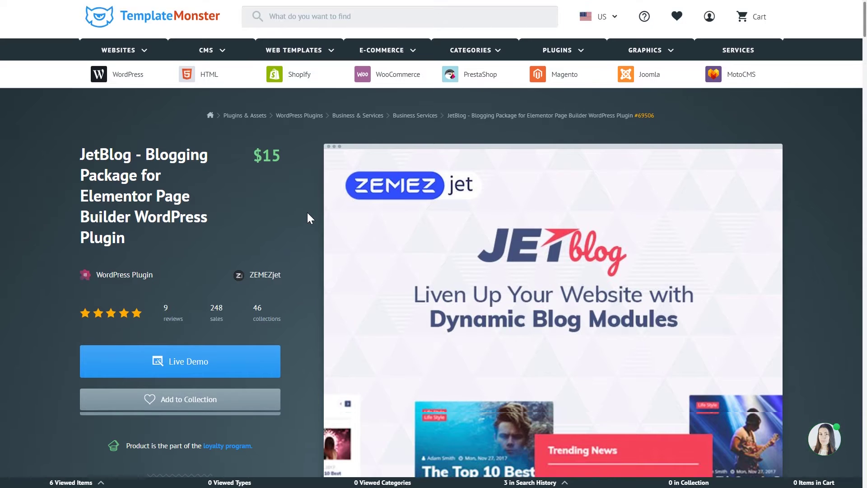
pyautogui.scroll(-2, 310, 218)
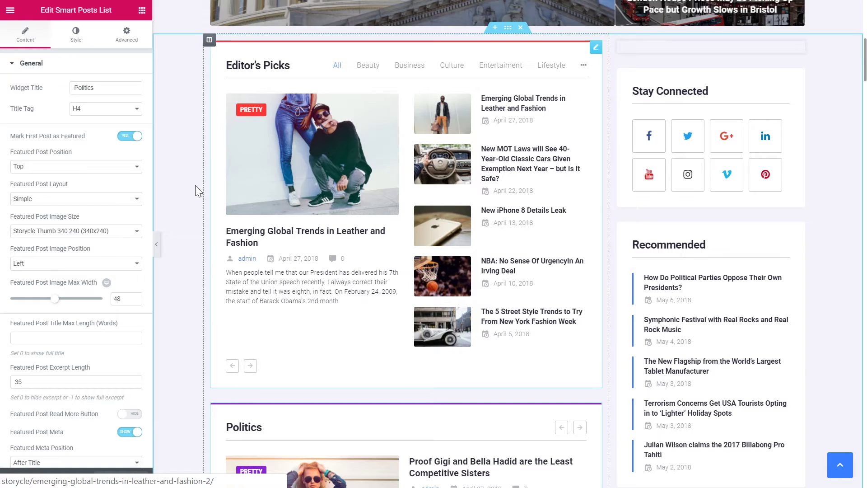
pyautogui.scroll(-6, 196, 185)
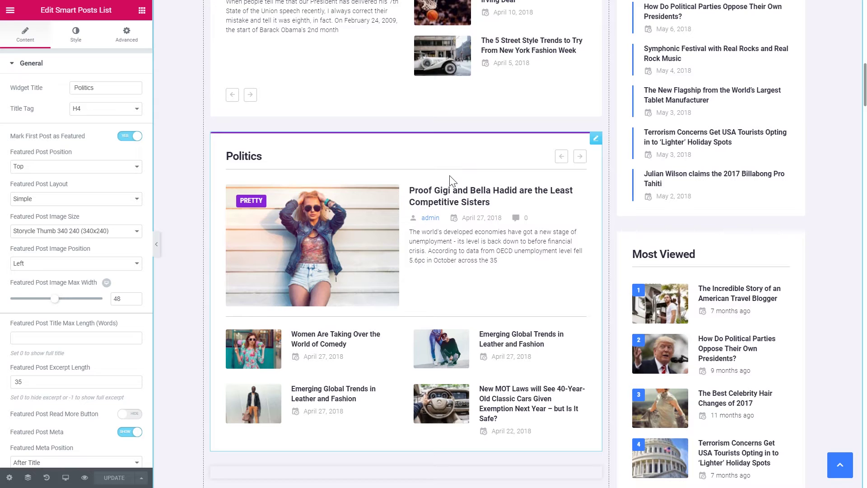
# Filter the Business widget's list to show Beauty posts
pyautogui.scroll(-8, 498, 304)
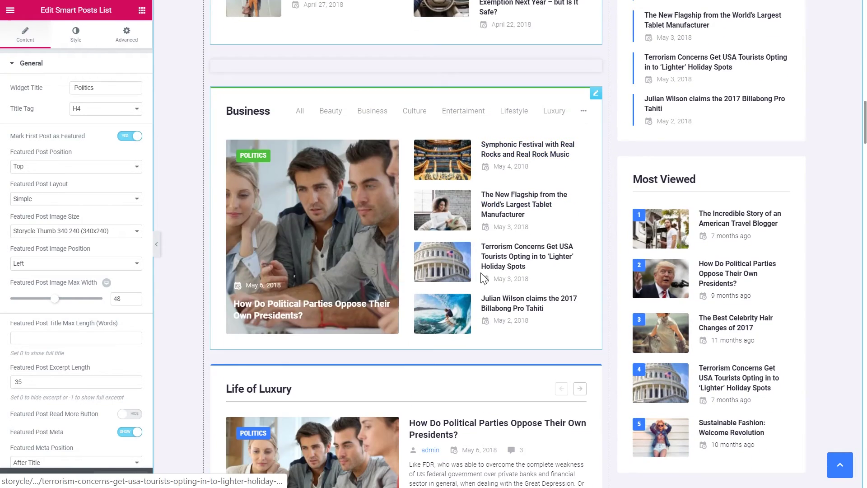
pyautogui.click(333, 114)
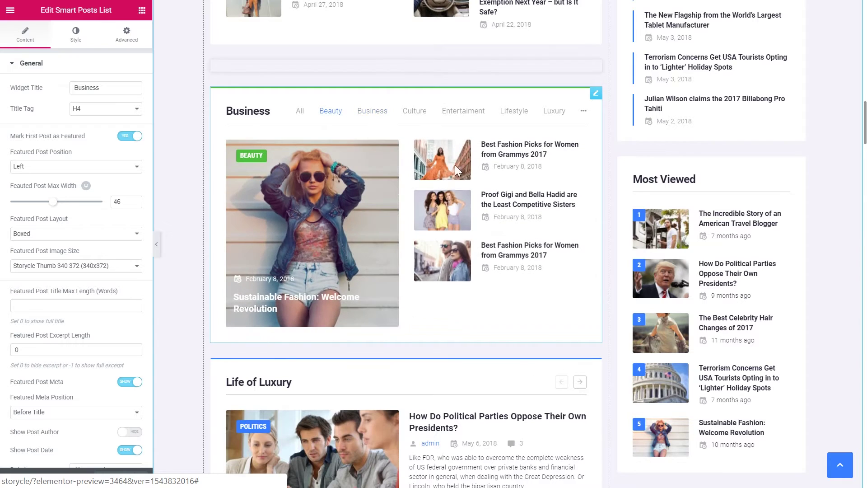
pyautogui.scroll(-2, 455, 174)
pyautogui.scroll(-5, 456, 183)
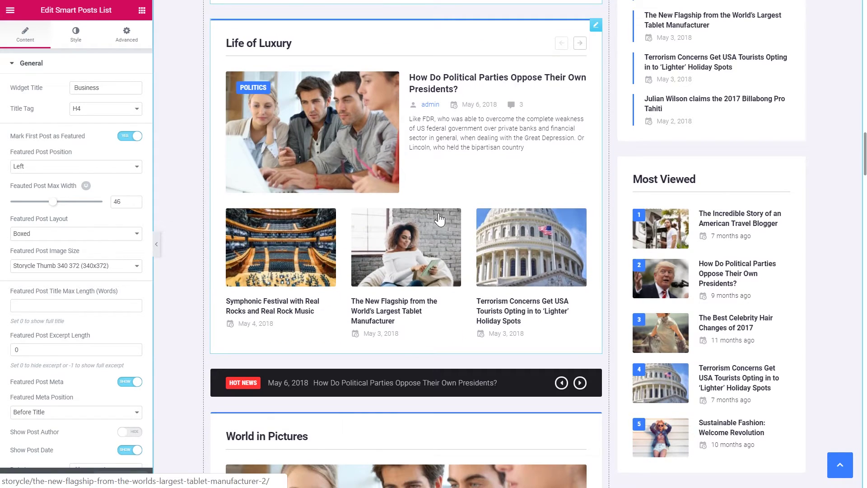
# Page the Life of Luxury list forward and select that widget
pyautogui.click(579, 43)
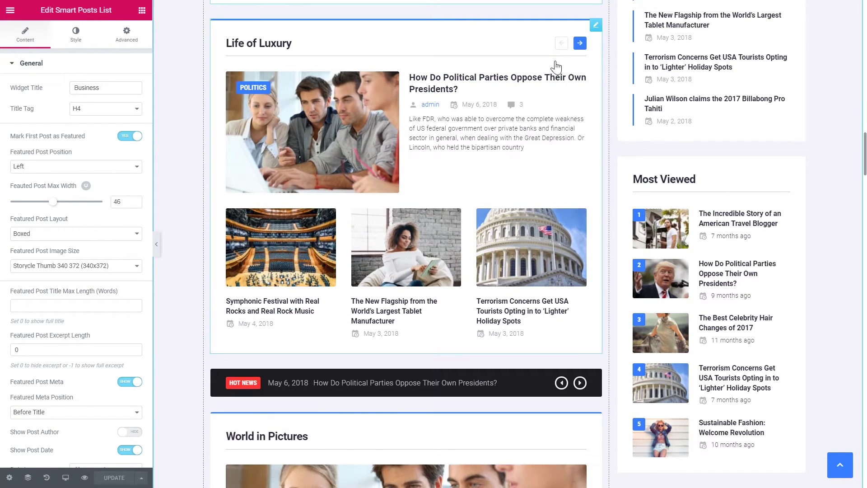
pyautogui.click(442, 187)
pyautogui.scroll(-5, 441, 185)
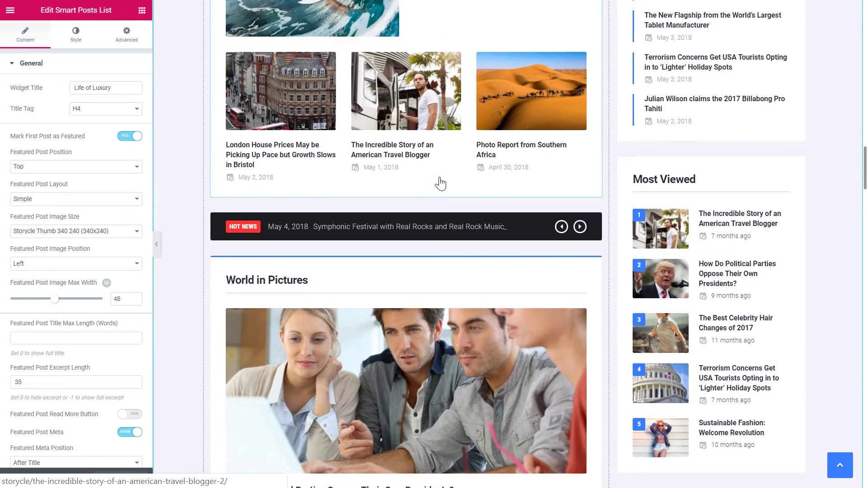
pyautogui.scroll(-6, 361, 167)
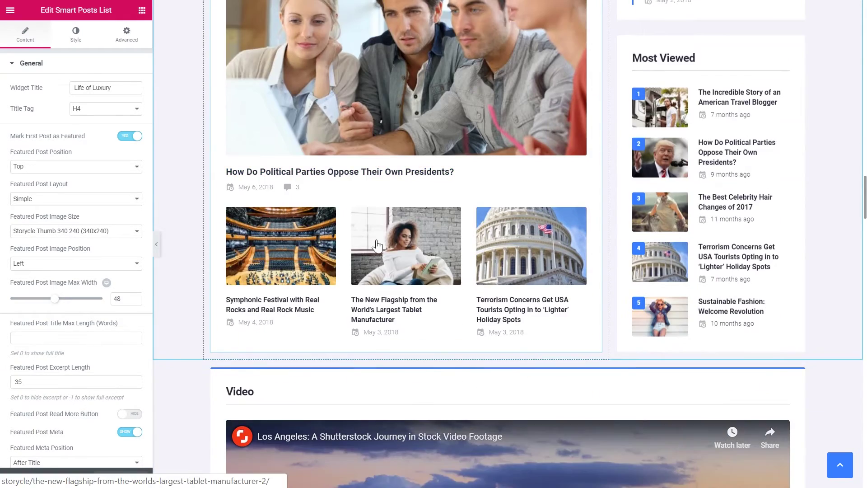
pyautogui.scroll(-7, 379, 239)
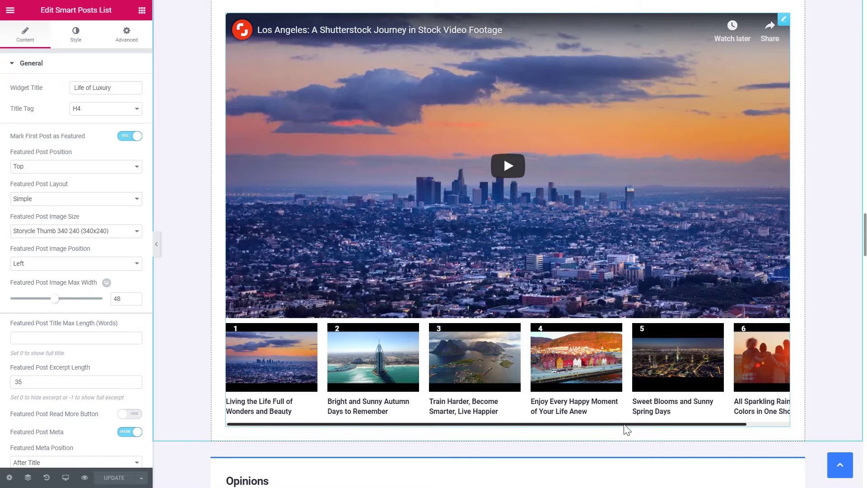
# Move past the video playlist and select the Publications heading
pyautogui.moveTo(626, 425)
pyautogui.mouseDown()
pyautogui.moveTo(676, 423)
pyautogui.moveTo(615, 424)
pyautogui.mouseUp()
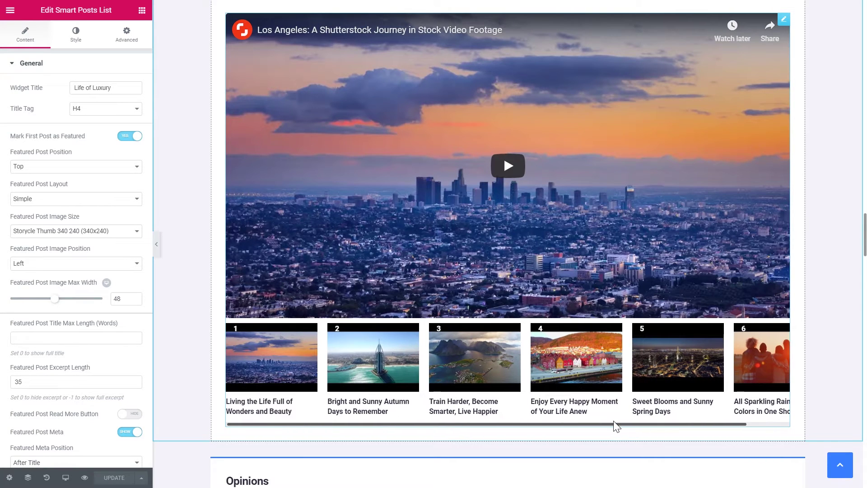
pyautogui.scroll(1, 541, 316)
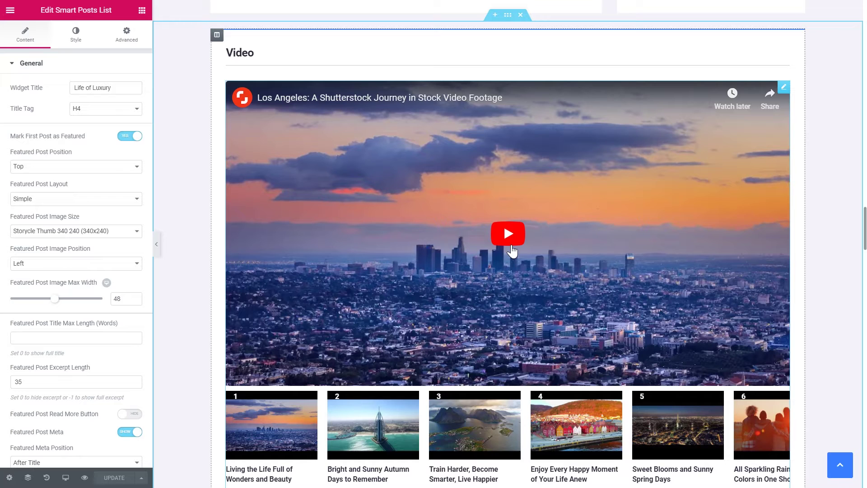
pyautogui.scroll(-1, 364, 226)
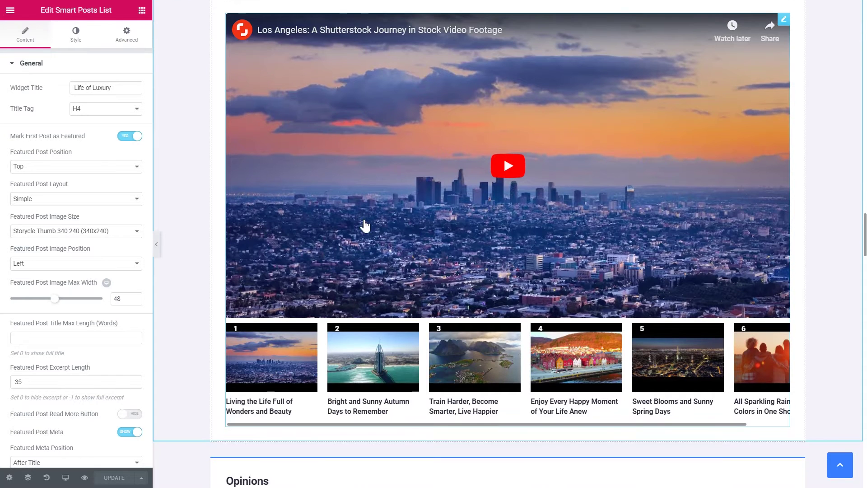
pyautogui.scroll(1, 374, 236)
pyautogui.scroll(-2, 374, 236)
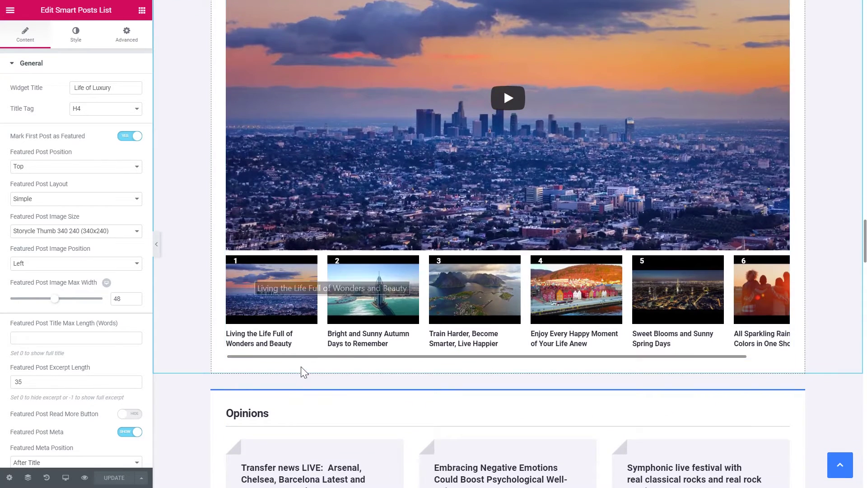
pyautogui.moveTo(307, 361); pyautogui.dragTo(338, 359)
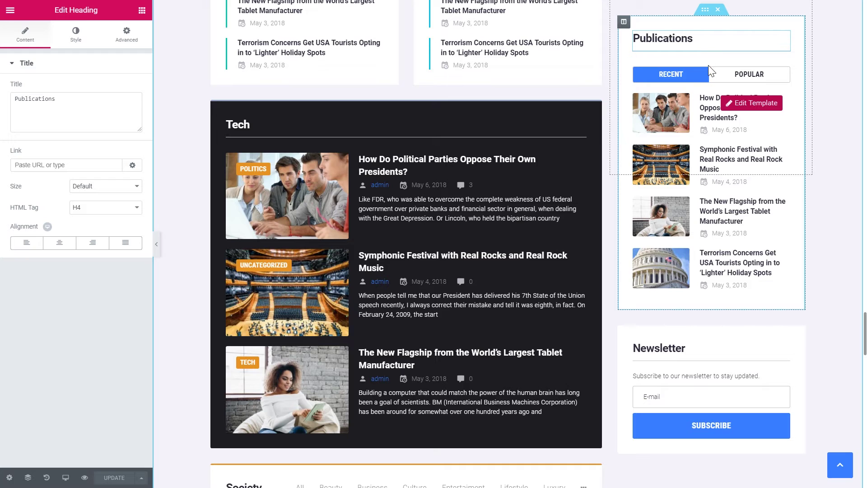
# Select the Publications tabs widget and scroll back up through the homepage
pyautogui.click(707, 93)
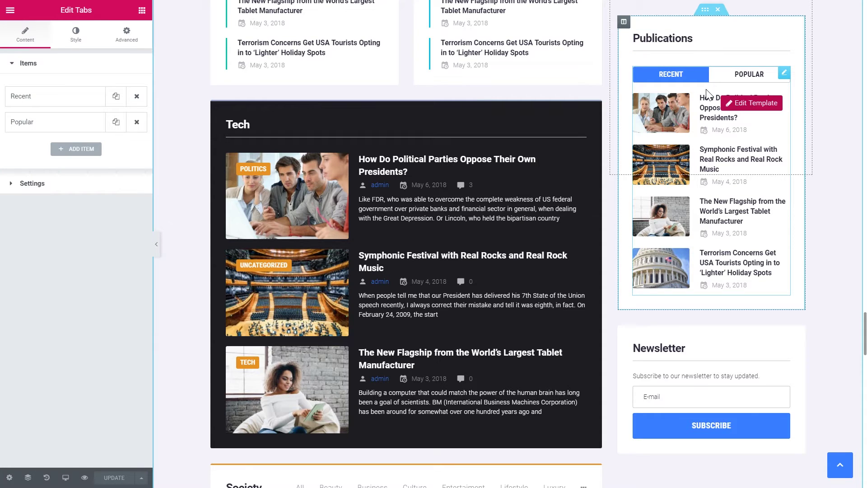
pyautogui.scroll(5, 427, 216)
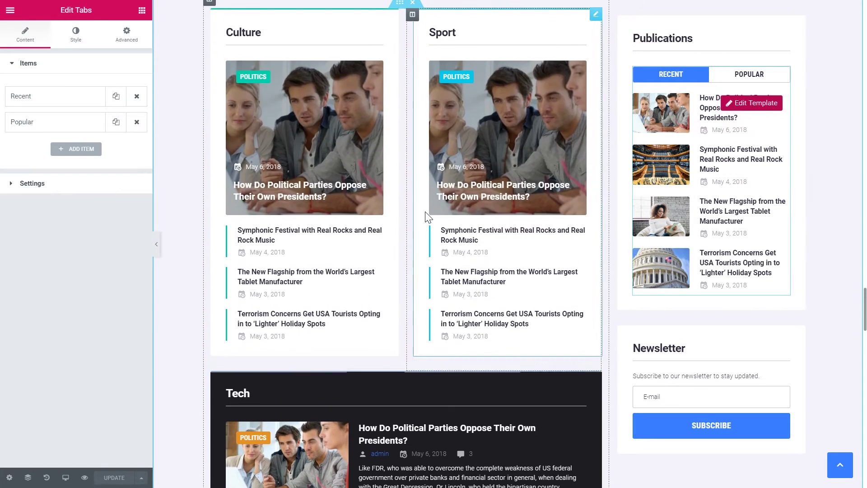
pyautogui.scroll(15, 427, 216)
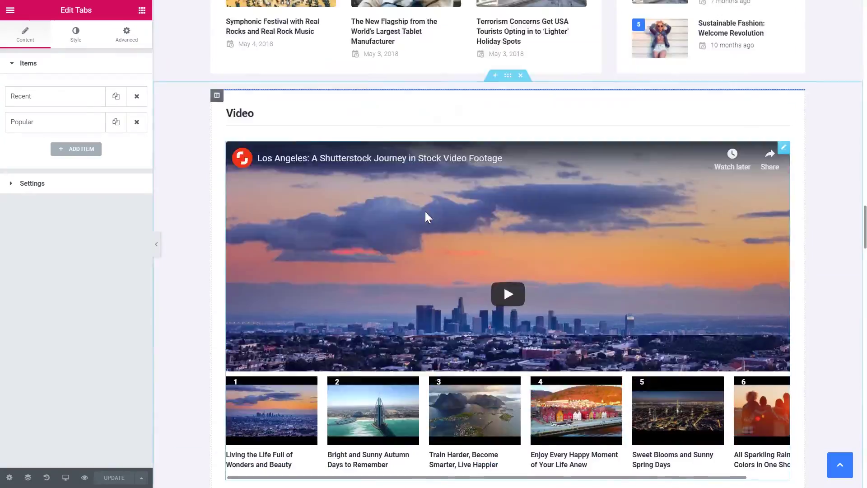
pyautogui.scroll(12, 427, 216)
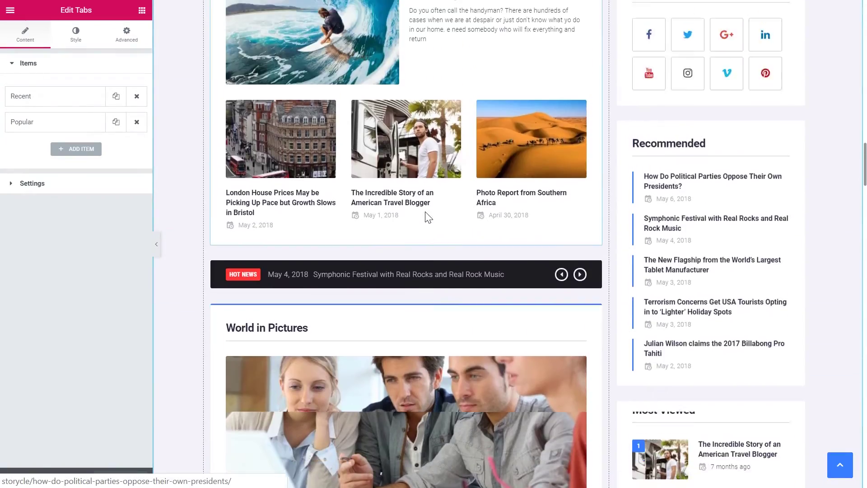
pyautogui.scroll(15, 425, 212)
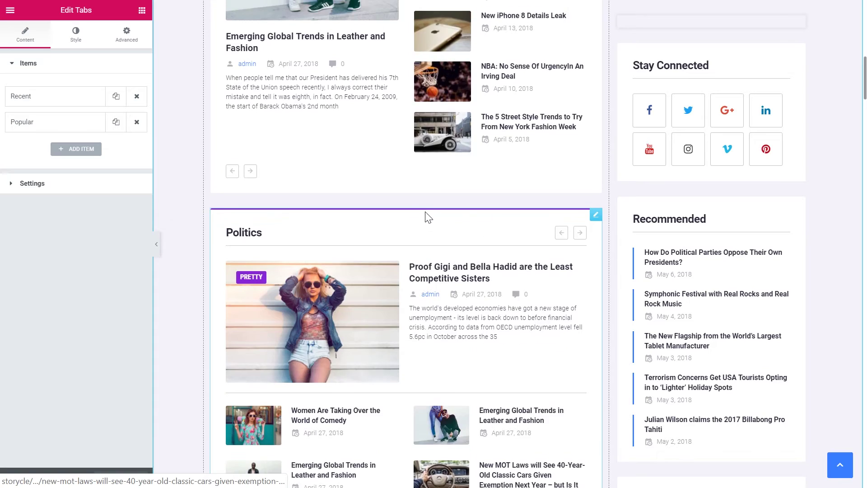
pyautogui.scroll(12, 427, 216)
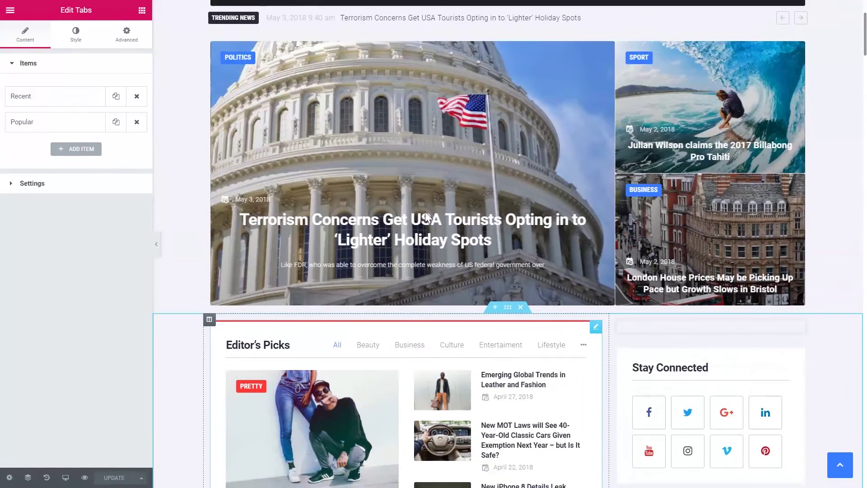
pyautogui.scroll(2, 425, 212)
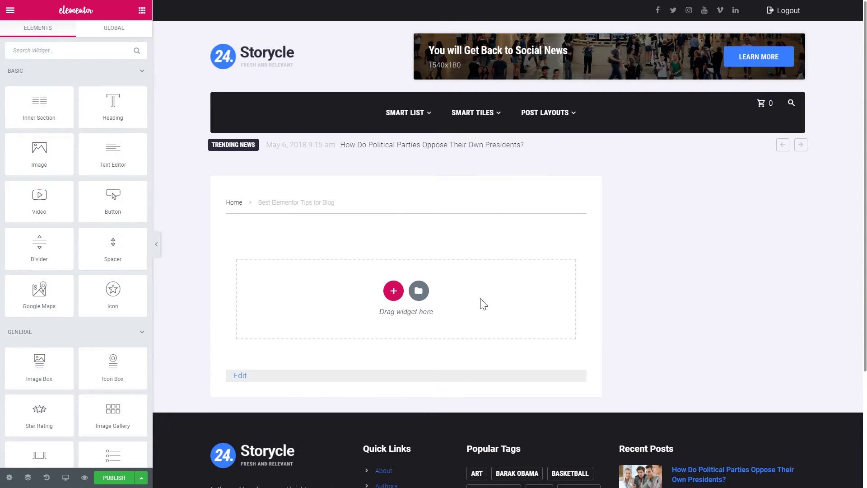
# Search the widgets for 'post' and drag Smart Posts Tiles into the empty section
pyautogui.click(49, 49)
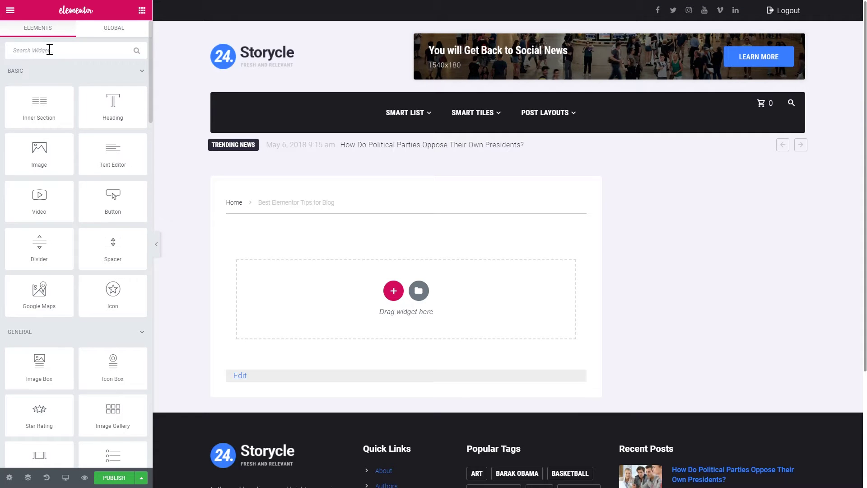
pyautogui.write('post')
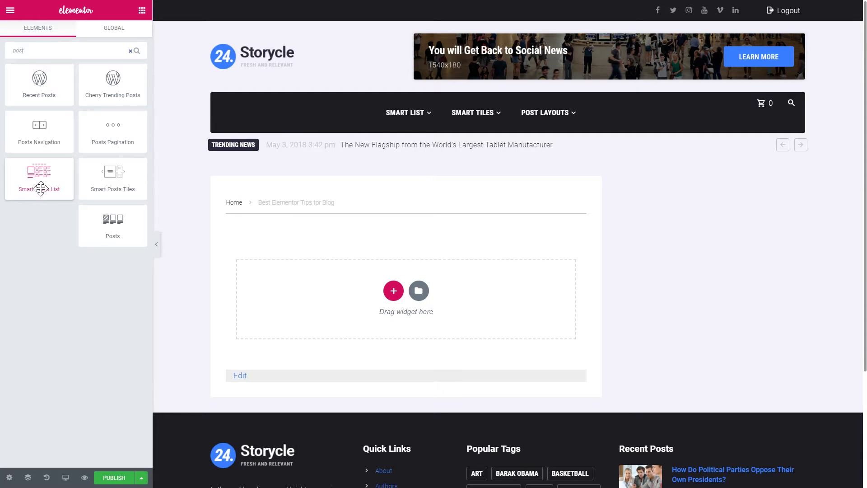
pyautogui.moveTo(106, 175); pyautogui.dragTo(340, 293)
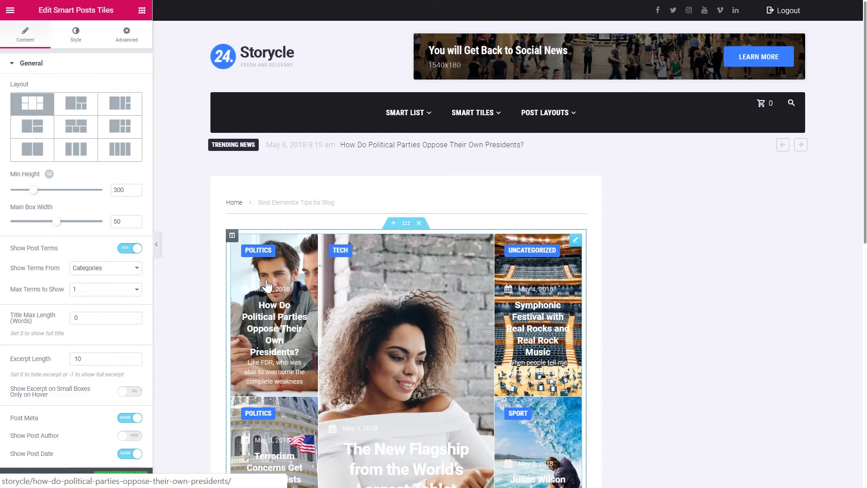
# Choose the five-post tile layout (two above three) and set Min Height to 800
pyautogui.scroll(-3, 271, 289)
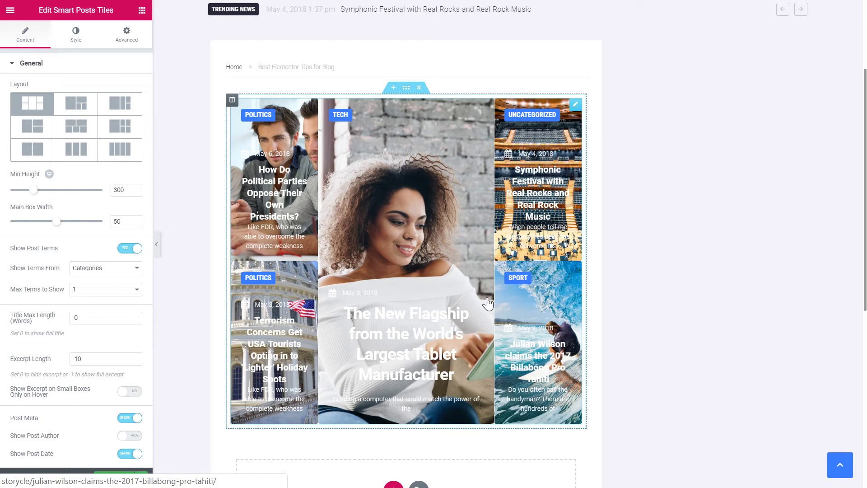
pyautogui.click(75, 111)
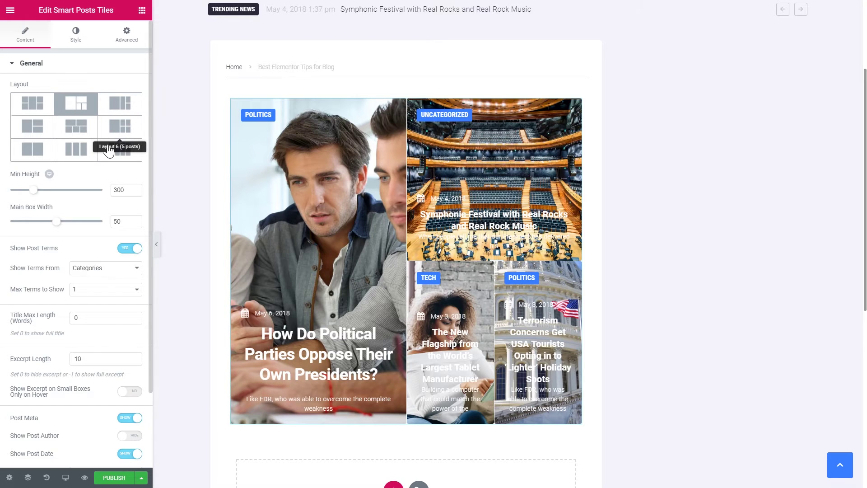
pyautogui.click(81, 132)
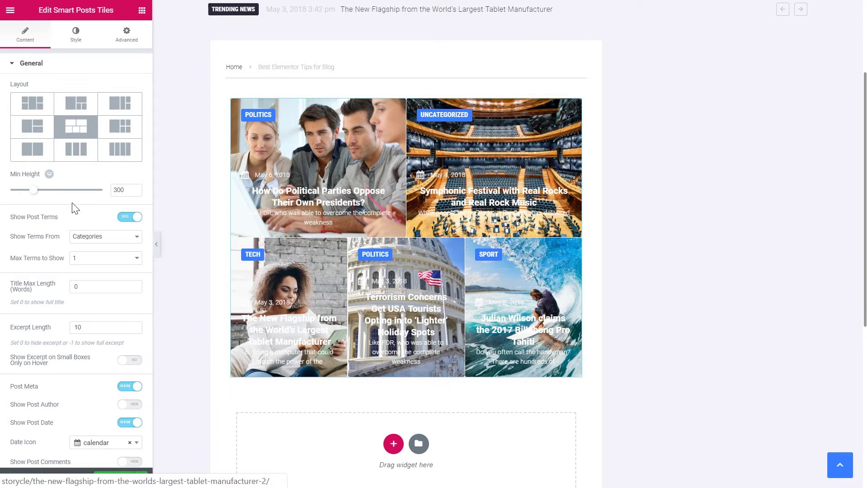
pyautogui.moveTo(33, 193); pyautogui.dragTo(75, 190)
pyautogui.scroll(-2, 181, 223)
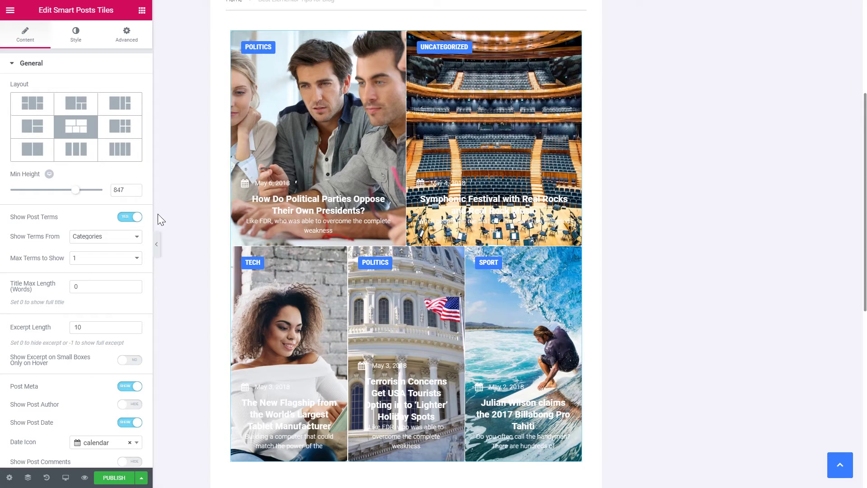
pyautogui.moveTo(124, 193); pyautogui.dragTo(111, 192)
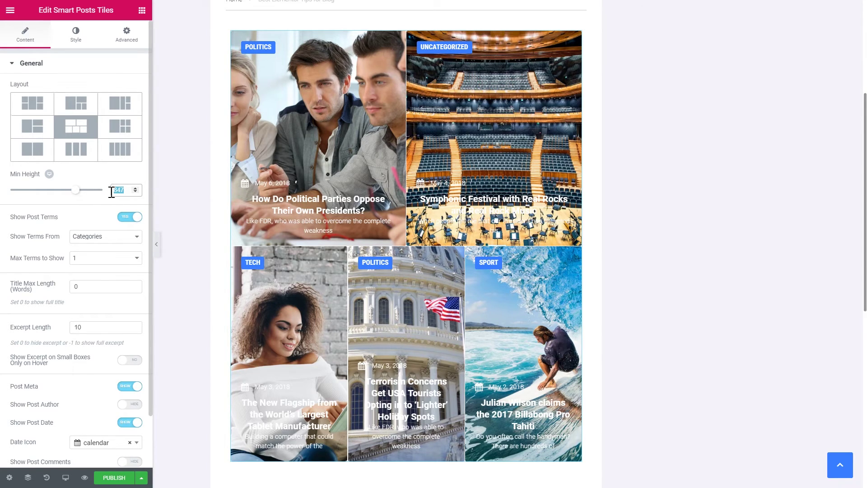
pyautogui.write('800')
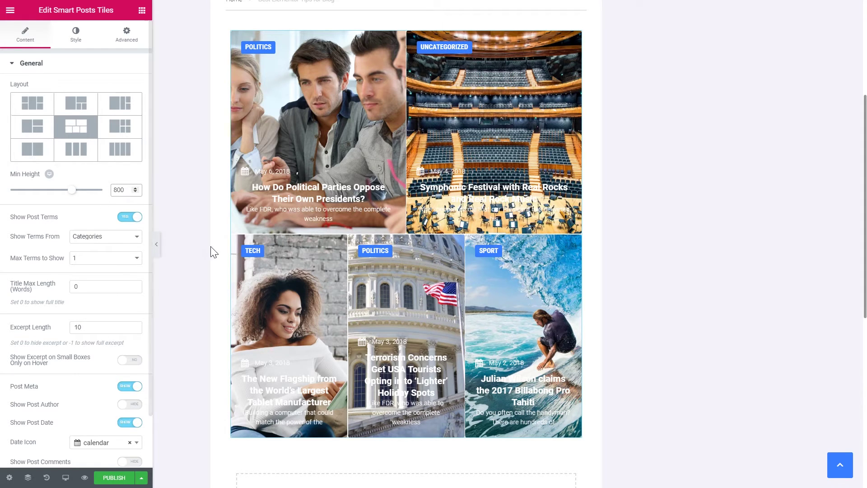
# Keep post terms shown, using categories as the source with one term per tile
pyautogui.click(130, 218)
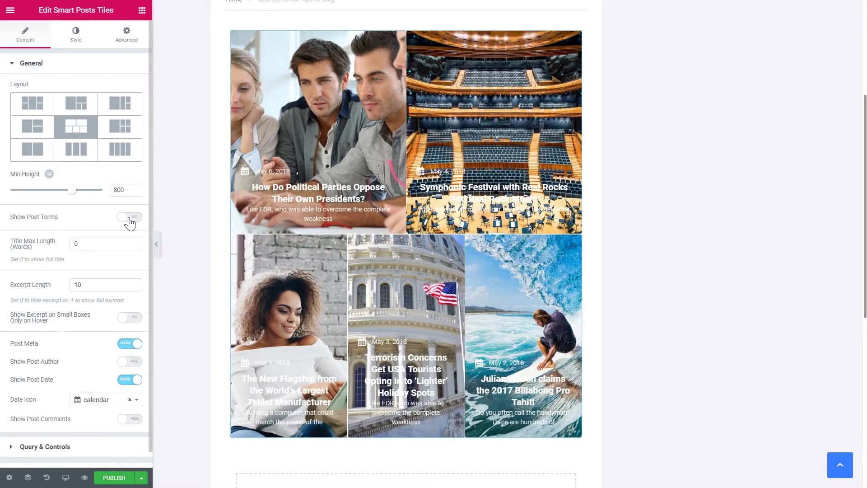
pyautogui.click(129, 218)
pyautogui.scroll(-2, 59, 248)
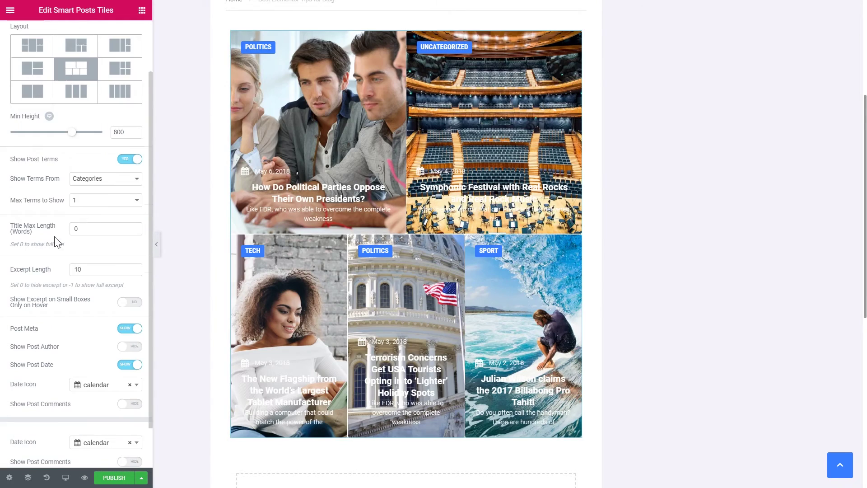
pyautogui.click(107, 181)
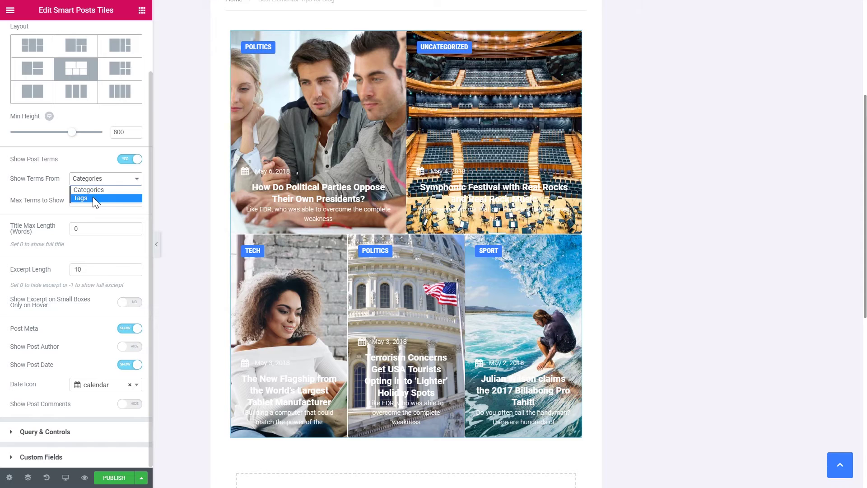
pyautogui.click(25, 194)
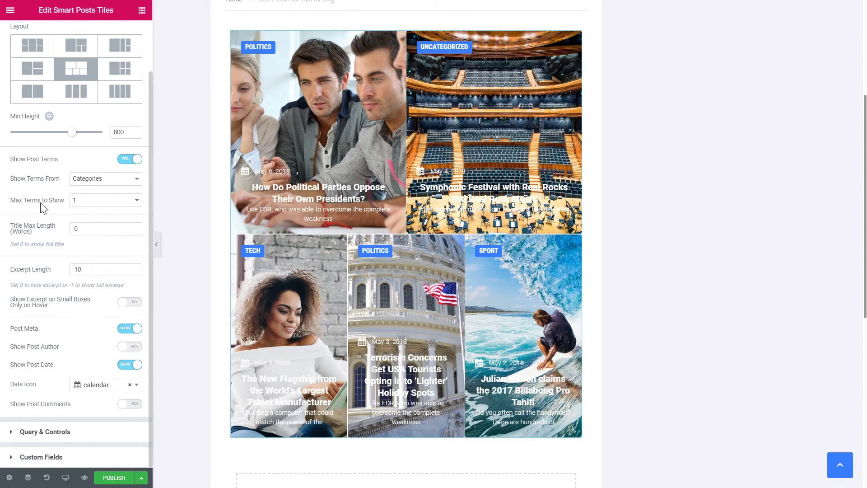
pyautogui.click(98, 203)
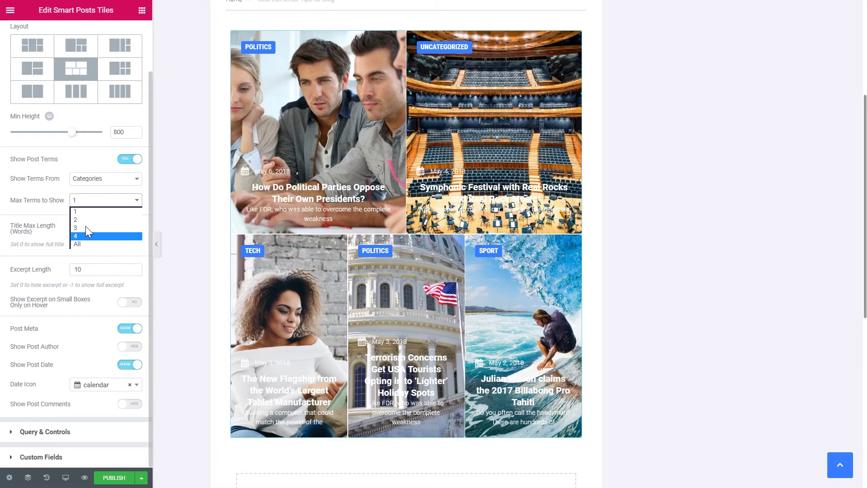
pyautogui.click(44, 205)
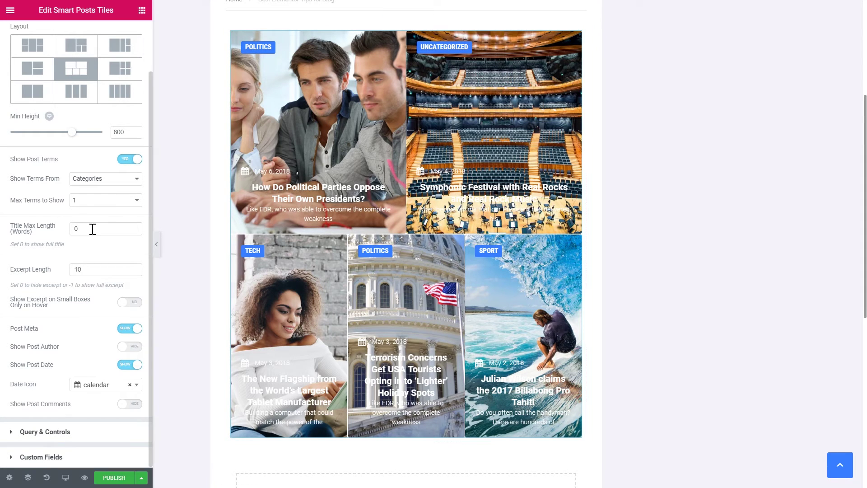
# Set Title Max Length (Words) to 3
pyautogui.doubleClick(74, 229)
pyautogui.write('5')
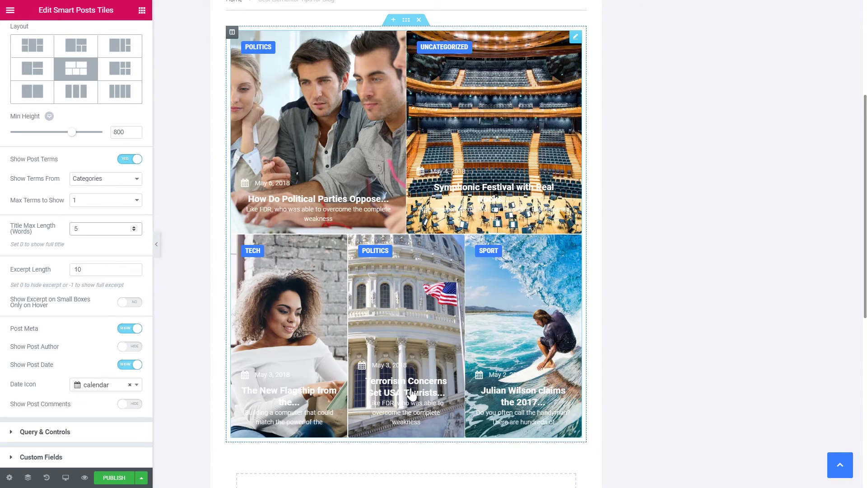
pyautogui.doubleClick(74, 229)
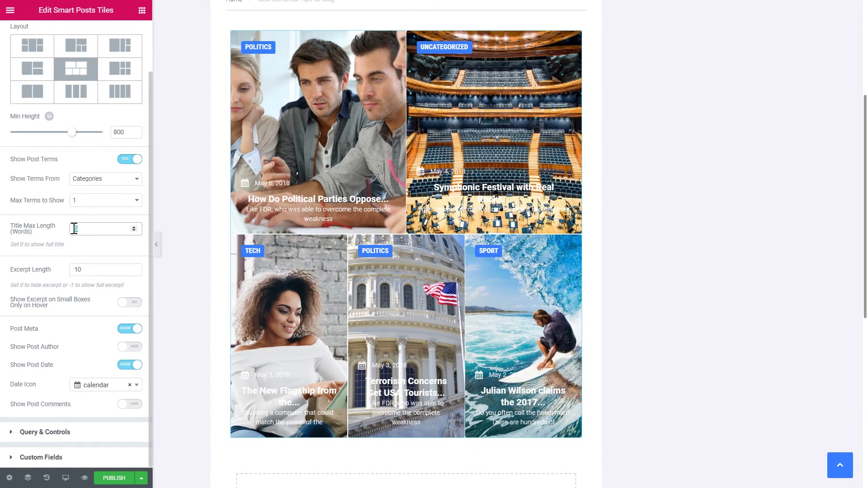
pyautogui.write('3')
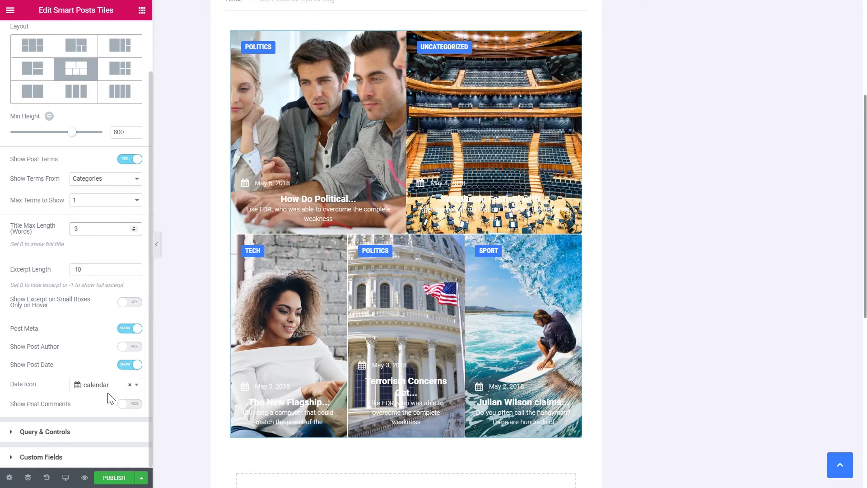
pyautogui.click(73, 432)
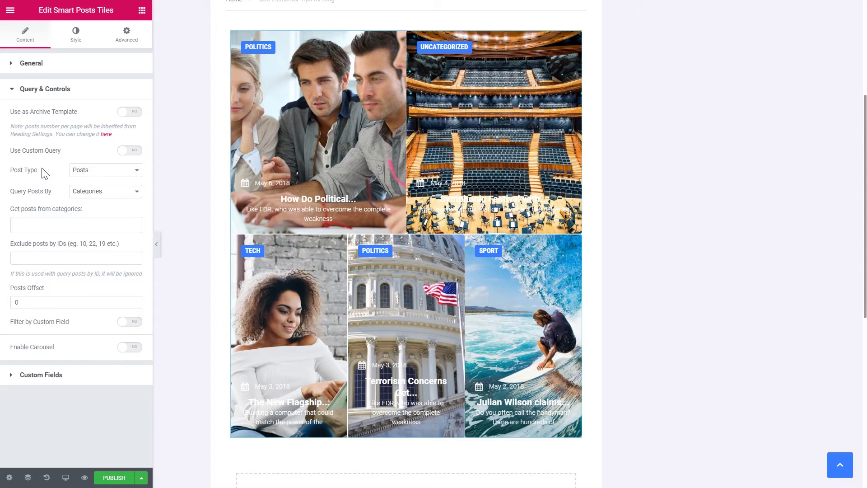
# Keep Post Type Posts queried by category, and pull posts only from Lifestyle
pyautogui.click(76, 175)
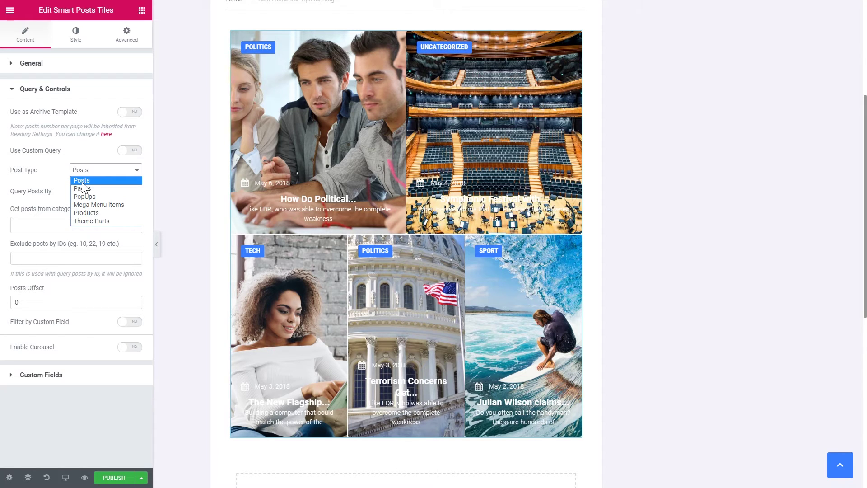
pyautogui.click(56, 190)
pyautogui.click(83, 193)
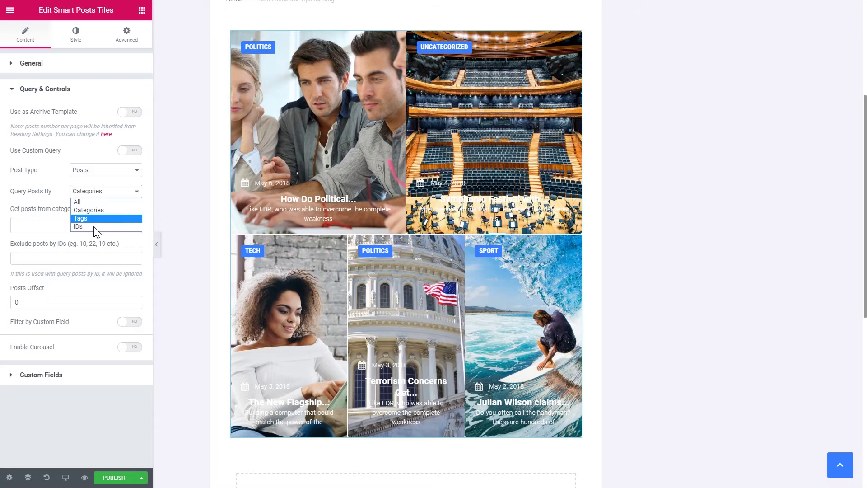
pyautogui.click(55, 197)
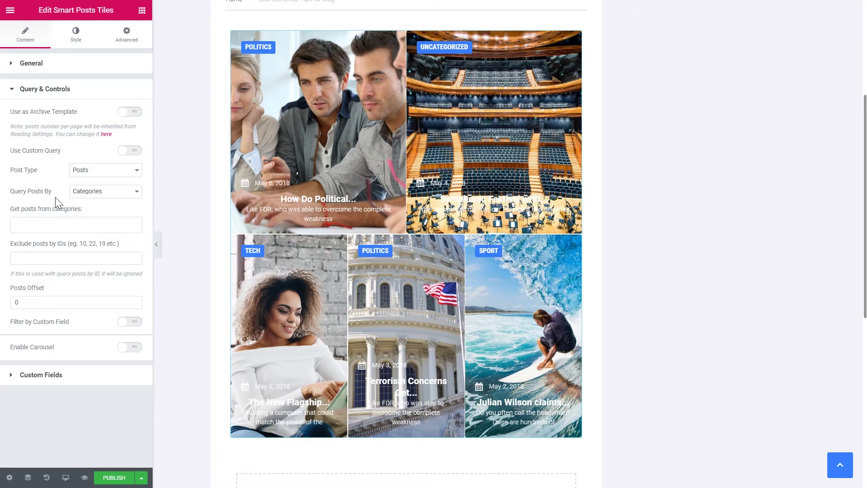
pyautogui.click(58, 224)
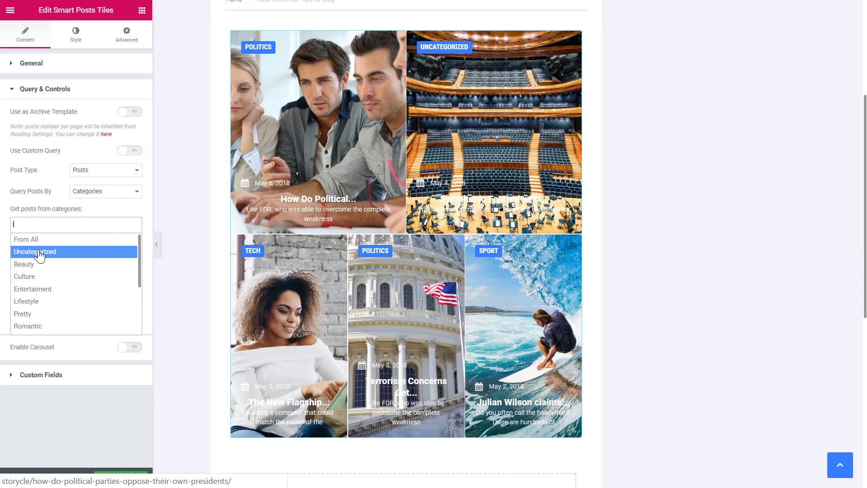
pyautogui.click(37, 305)
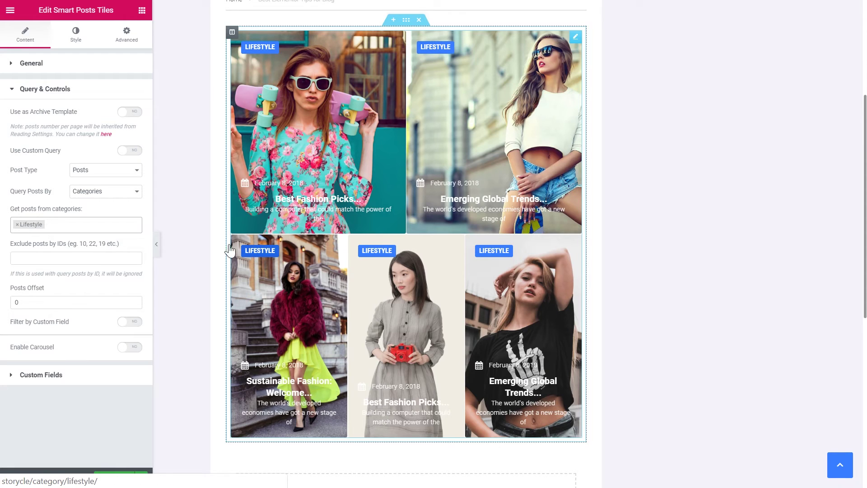
pyautogui.click(80, 258)
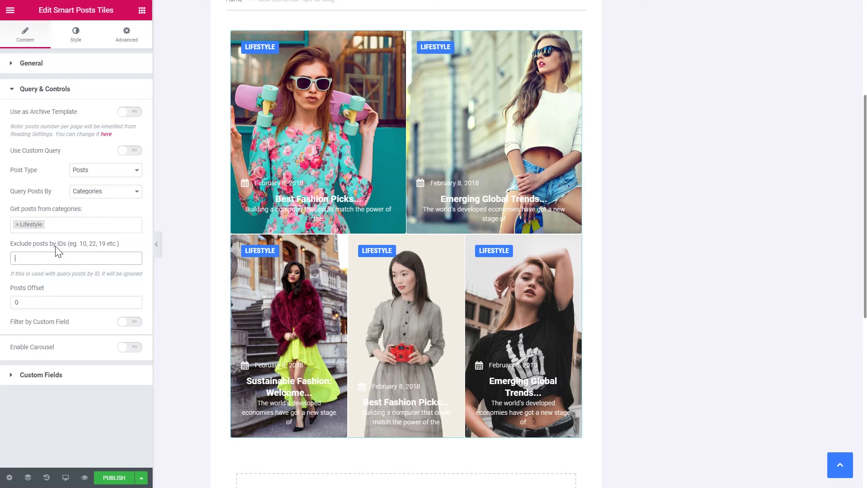
# Focus the Exclude posts by IDs field, then expand the Custom Fields settings
pyautogui.doubleClick(63, 244)
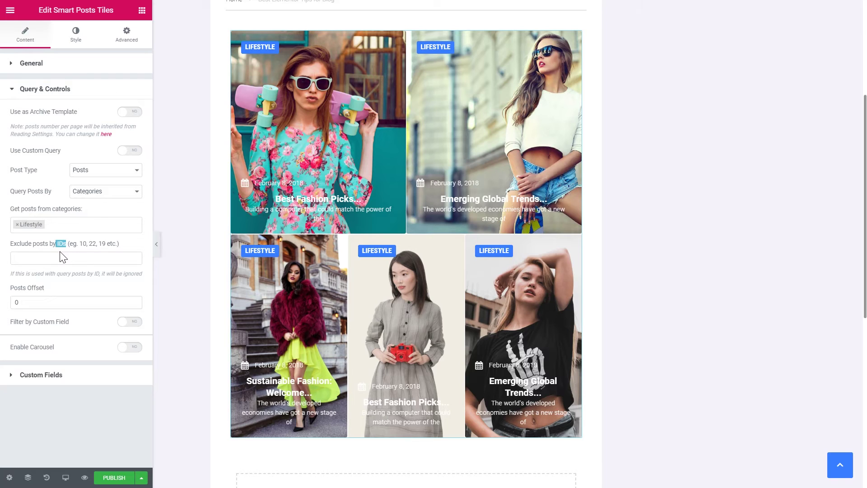
pyautogui.click(49, 260)
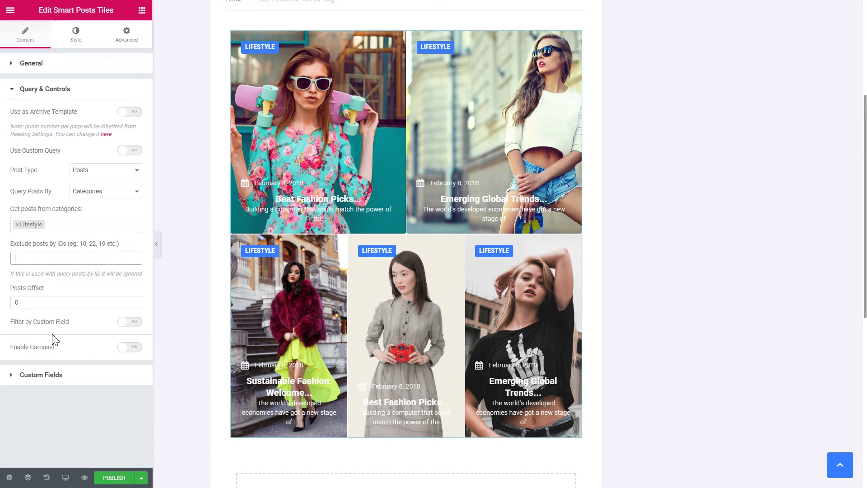
pyautogui.click(53, 377)
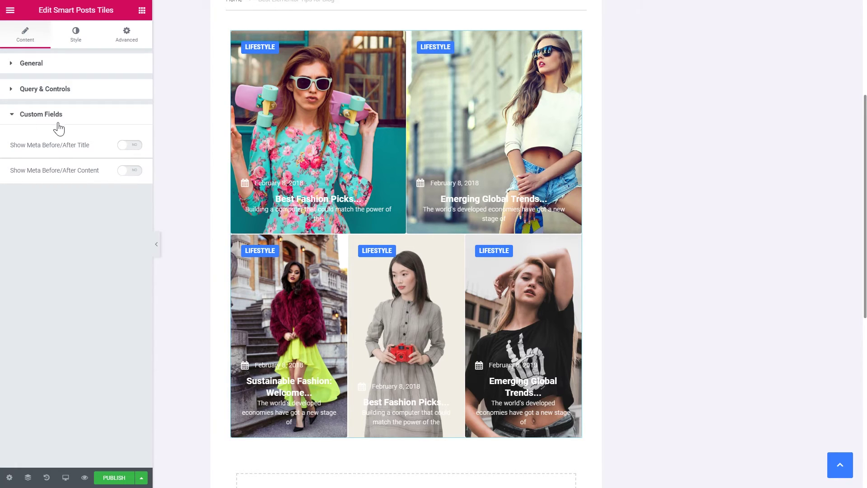
# In the Style settings, set Gap Between Boxes to 3
pyautogui.click(77, 44)
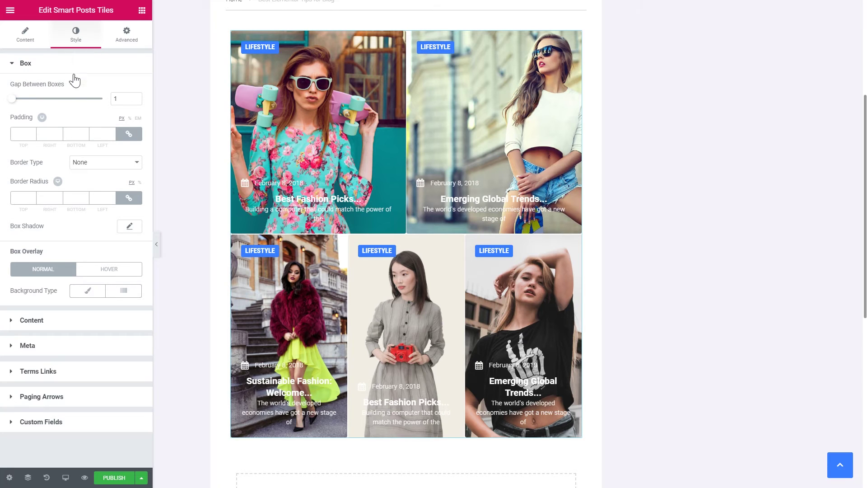
pyautogui.moveTo(12, 98)
pyautogui.mouseDown()
pyautogui.moveTo(27, 98)
pyautogui.moveTo(17, 98)
pyautogui.mouseUp()
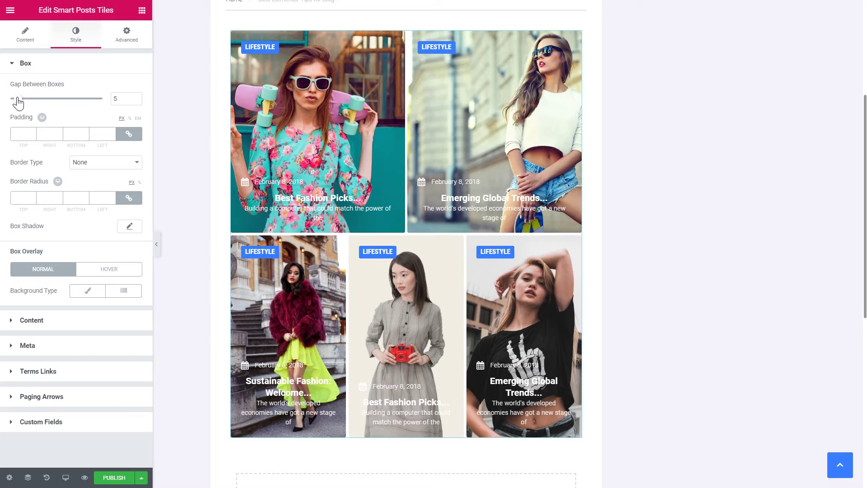
pyautogui.doubleClick(113, 103)
pyautogui.write('3')
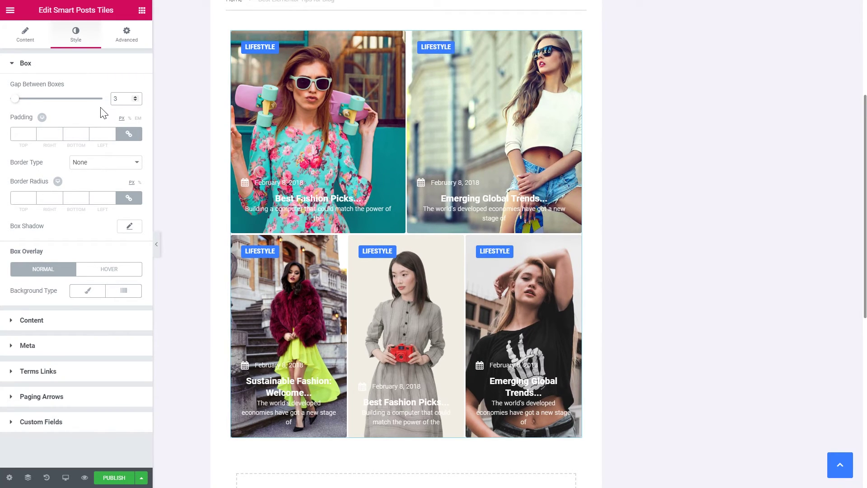
pyautogui.click(83, 116)
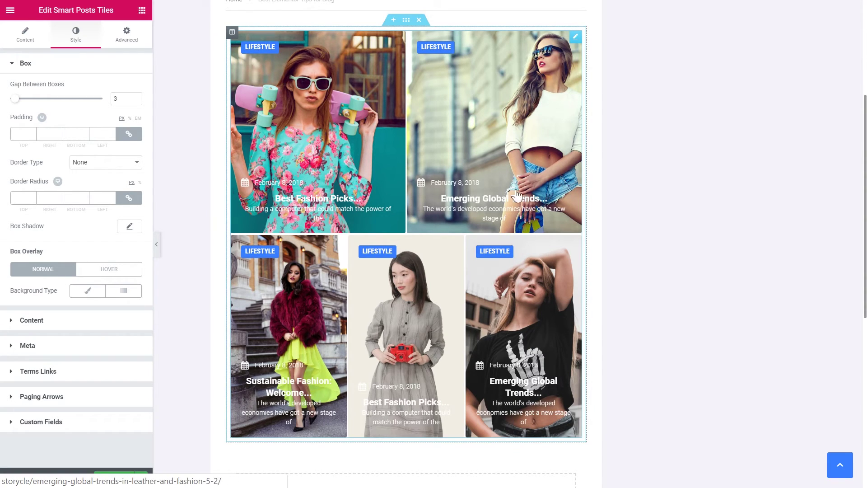
pyautogui.click(87, 291)
# Give the tile box overlay a classic dark background colour with lowered alpha for semi-transparency
pyautogui.scroll(-2, 79, 302)
pyautogui.click(132, 237)
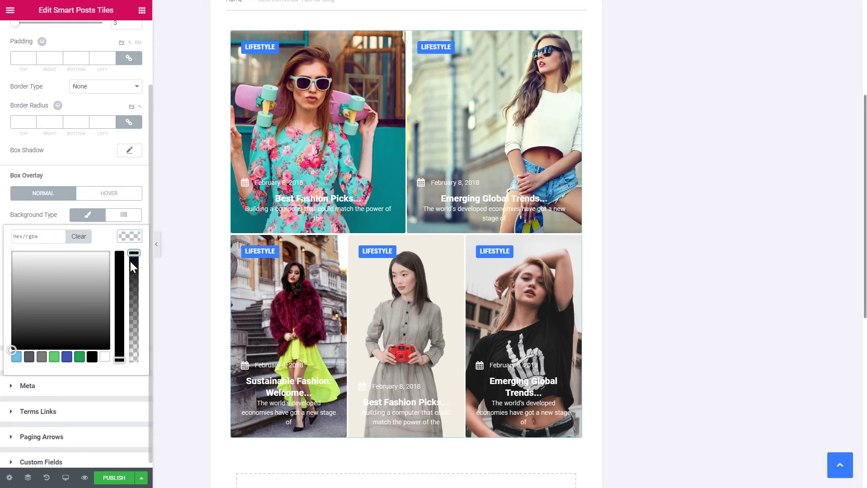
pyautogui.moveTo(130, 261); pyautogui.dragTo(140, 338)
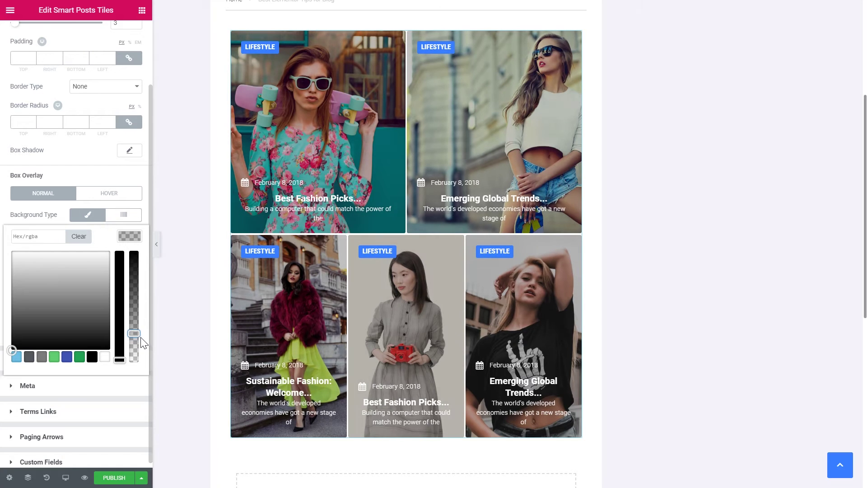
pyautogui.click(129, 237)
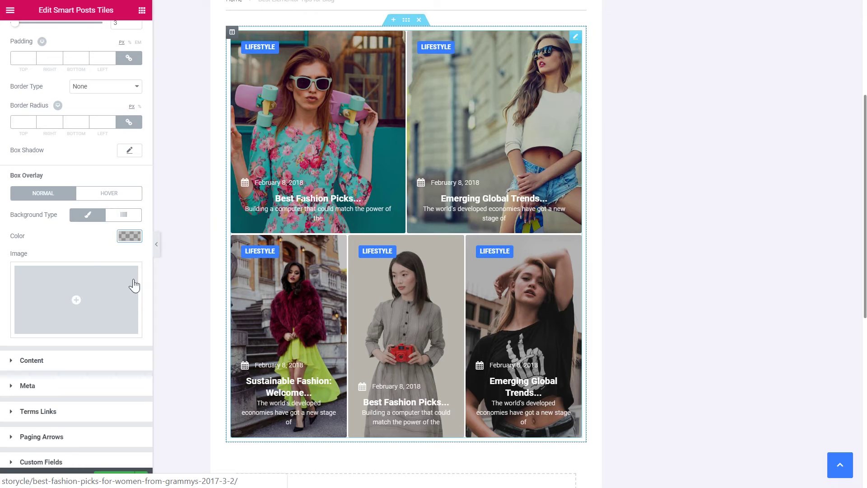
pyautogui.click(88, 215)
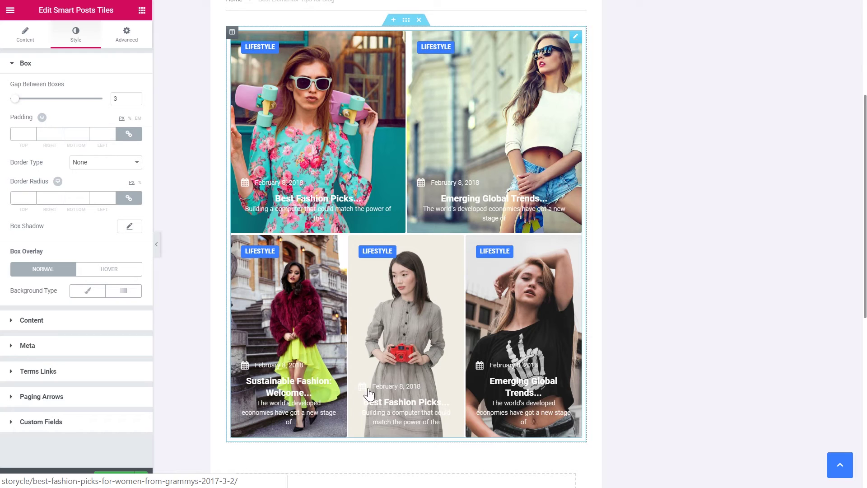
pyautogui.click(87, 291)
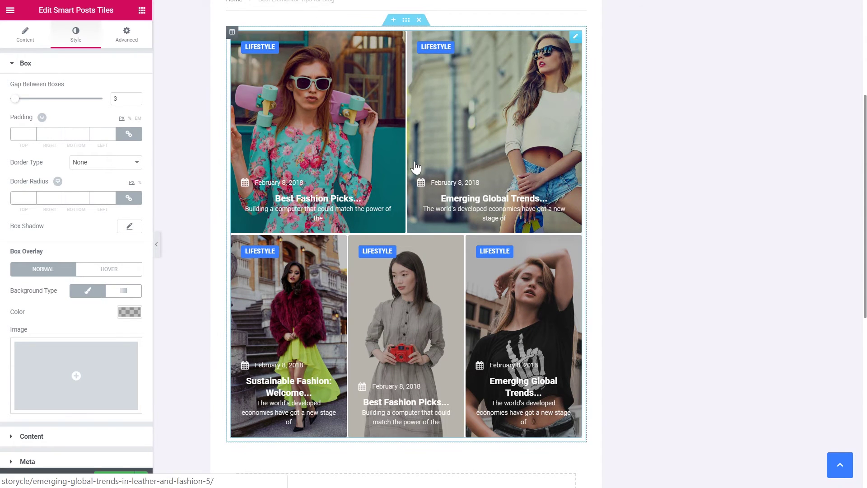
pyautogui.scroll(-2, 88, 327)
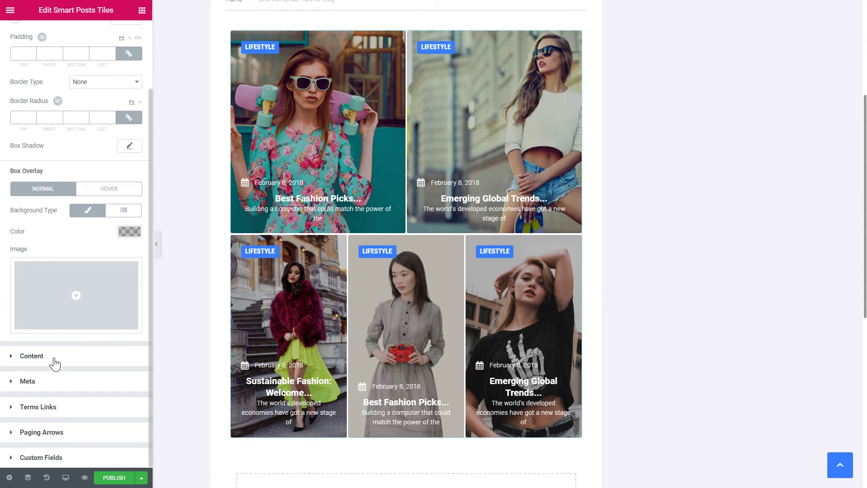
pyautogui.click(32, 356)
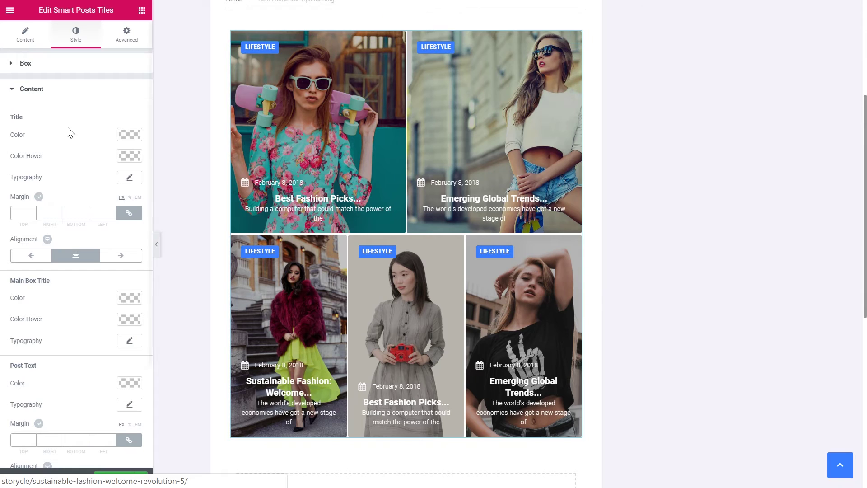
# Colour the LIFESTYLE category badges red (#ff2121) under Terms Links
pyautogui.click(66, 100)
pyautogui.click(55, 116)
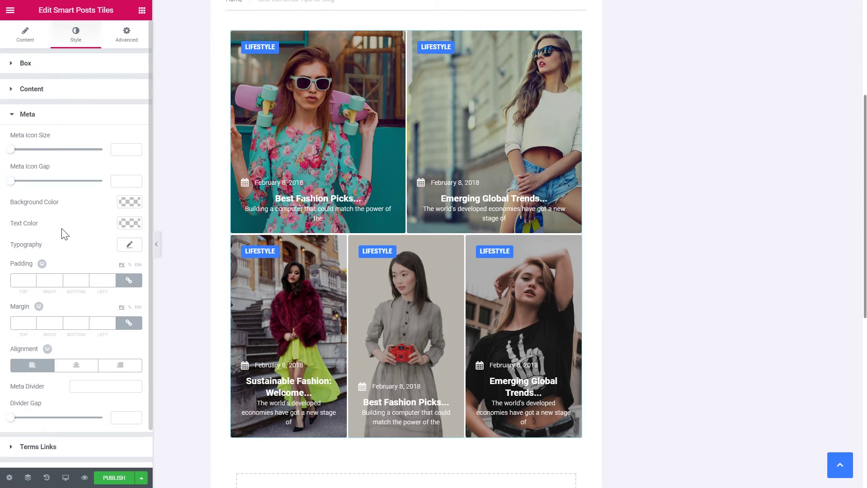
pyautogui.click(54, 121)
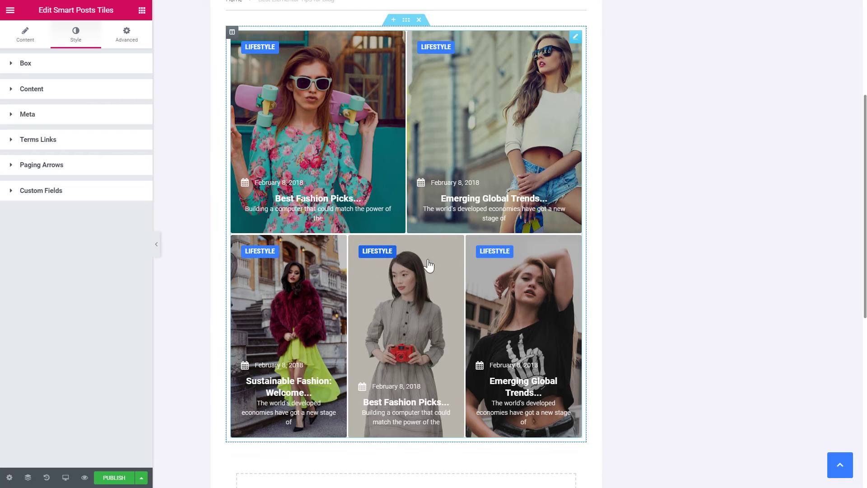
pyautogui.click(65, 143)
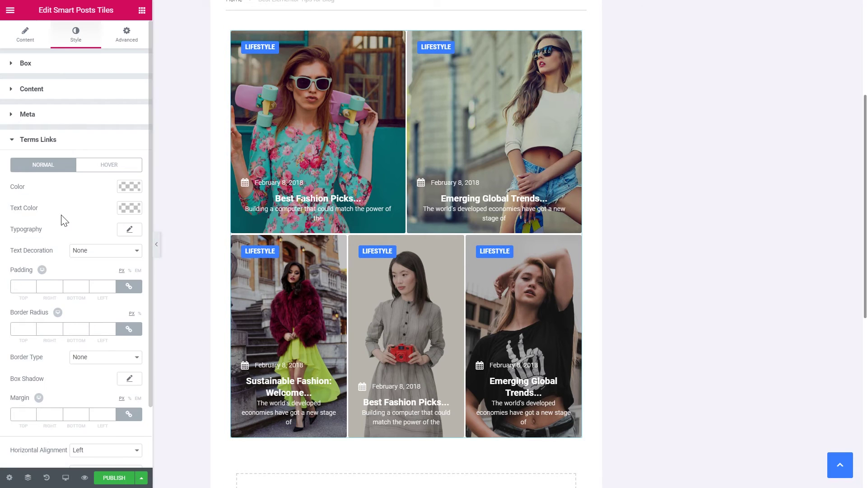
pyautogui.click(130, 187)
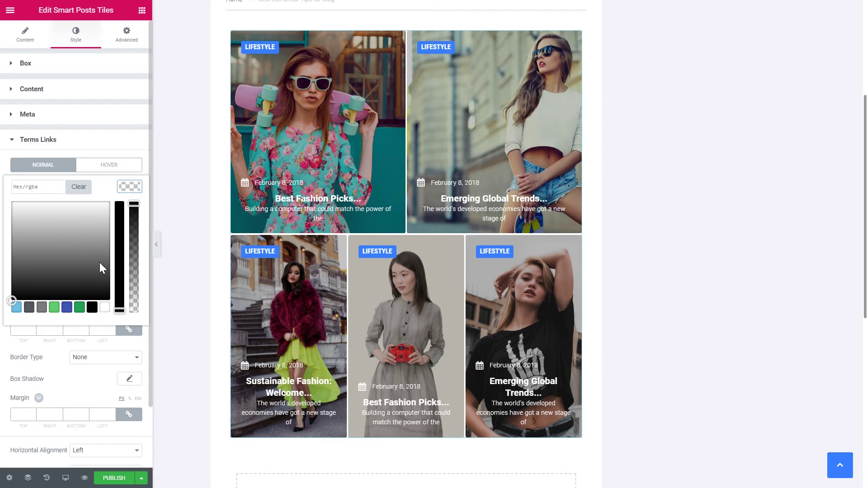
pyautogui.click(121, 229)
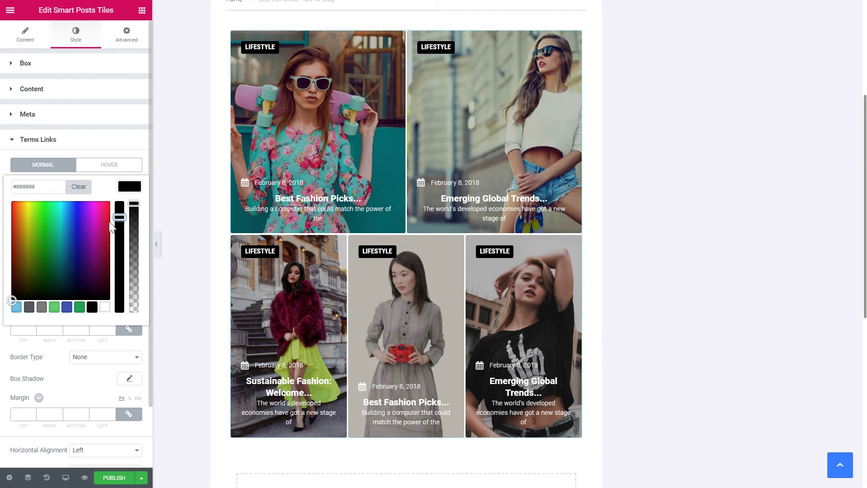
pyautogui.moveTo(15, 202); pyautogui.dragTo(6, 195)
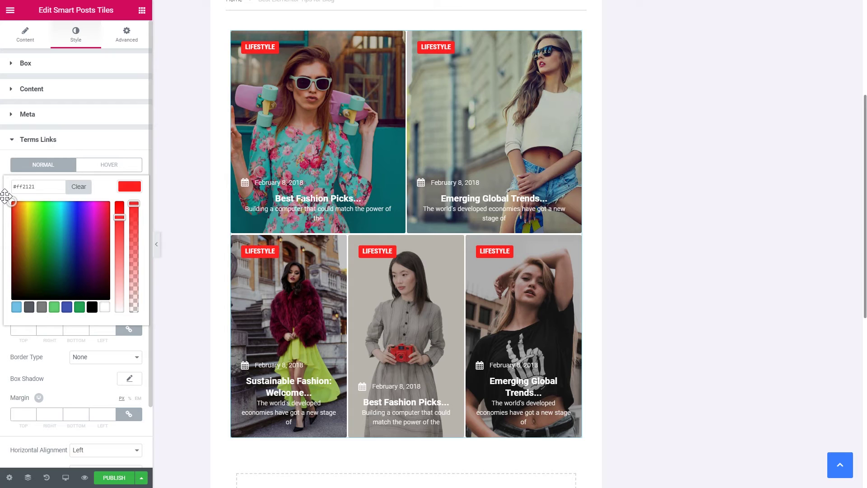
pyautogui.click(314, 257)
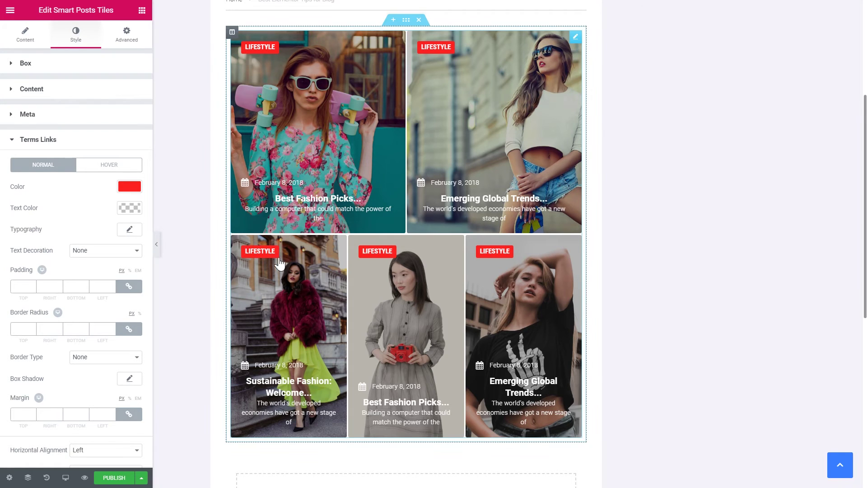
pyautogui.click(130, 186)
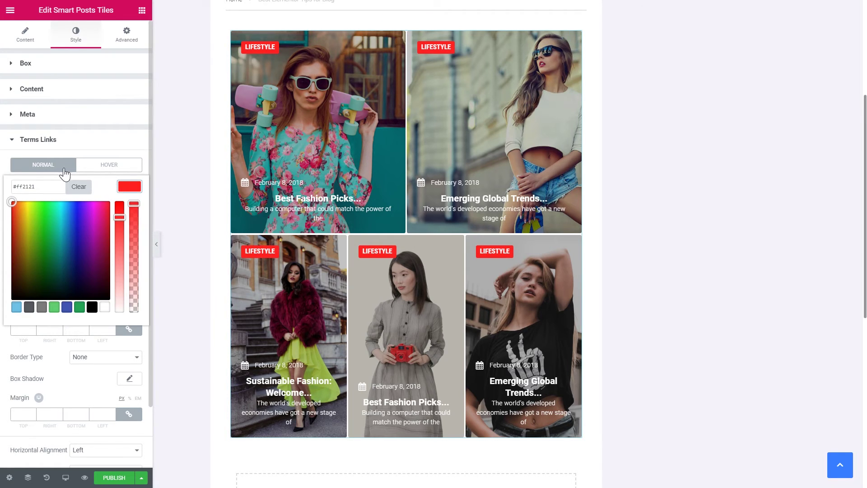
pyautogui.click(126, 190)
# Expand the Paging Arrows style section, then return to the Content settings
pyautogui.scroll(-2, 91, 218)
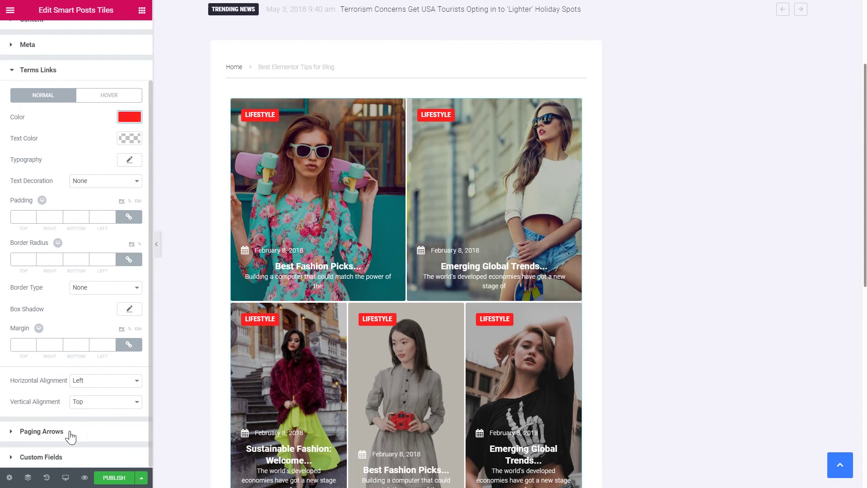
pyautogui.click(70, 433)
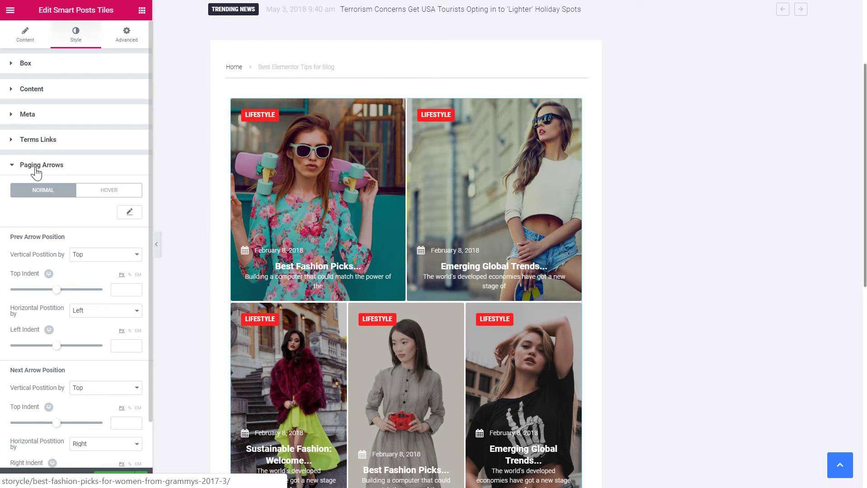
pyautogui.click(26, 34)
# Remove the Lifestyle category filter so the tiles draw posts from all categories
pyautogui.scroll(-2, 89, 316)
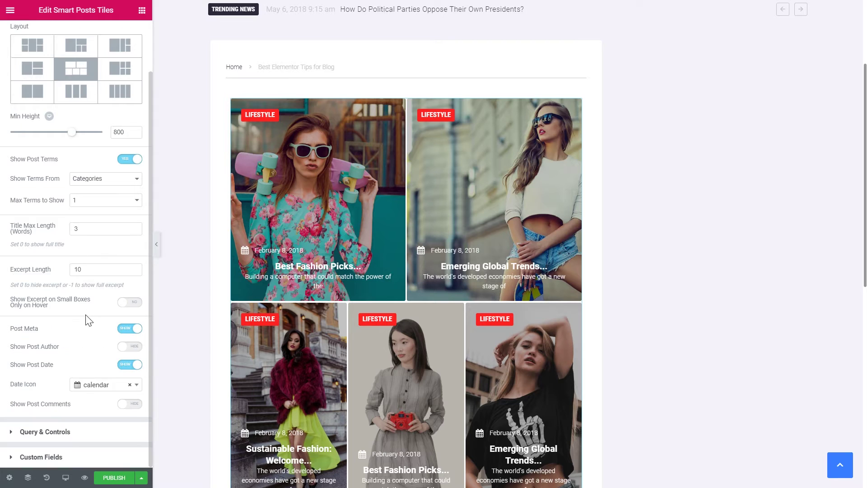
pyautogui.scroll(3, 83, 316)
pyautogui.click(31, 63)
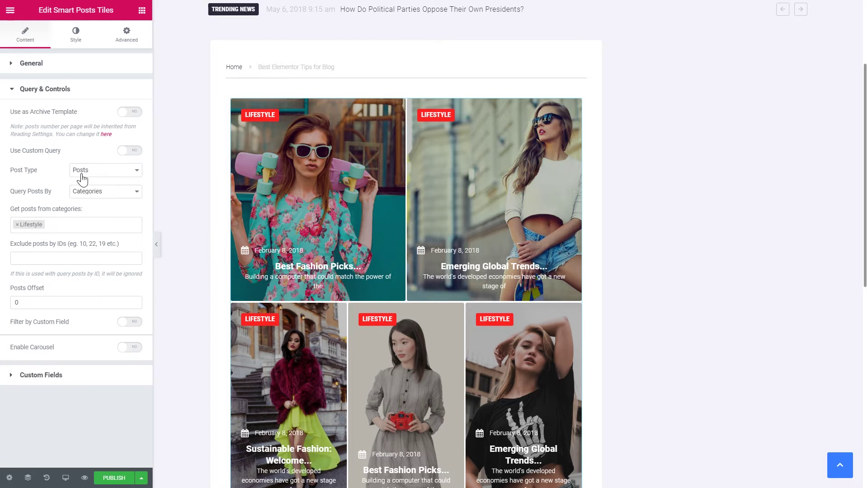
pyautogui.click(17, 224)
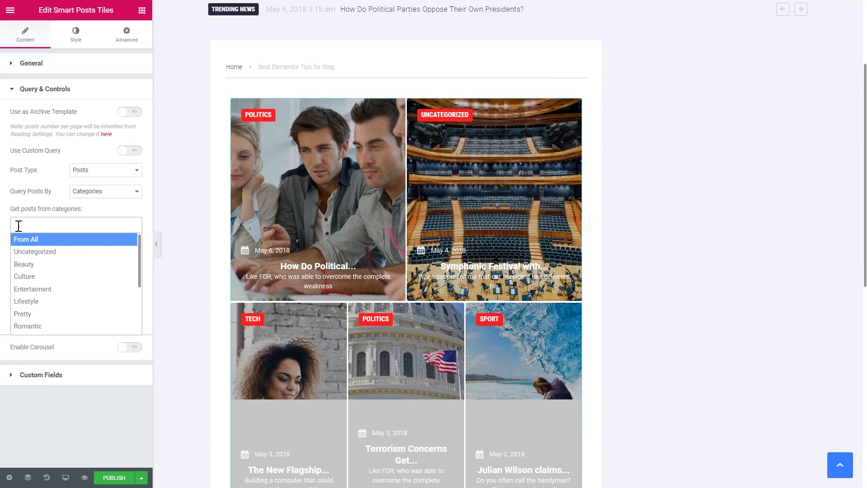
pyautogui.click(53, 98)
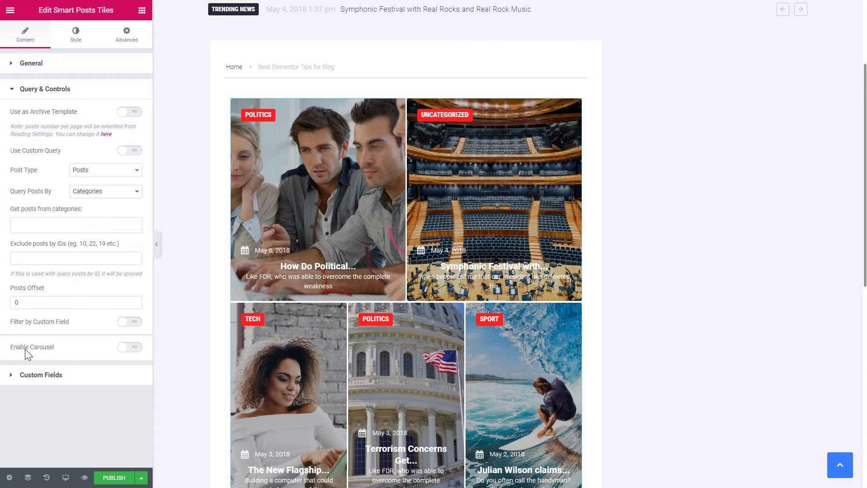
# Turn the post tiles into a carousel with navigation arrows and page through the slides
pyautogui.click(130, 350)
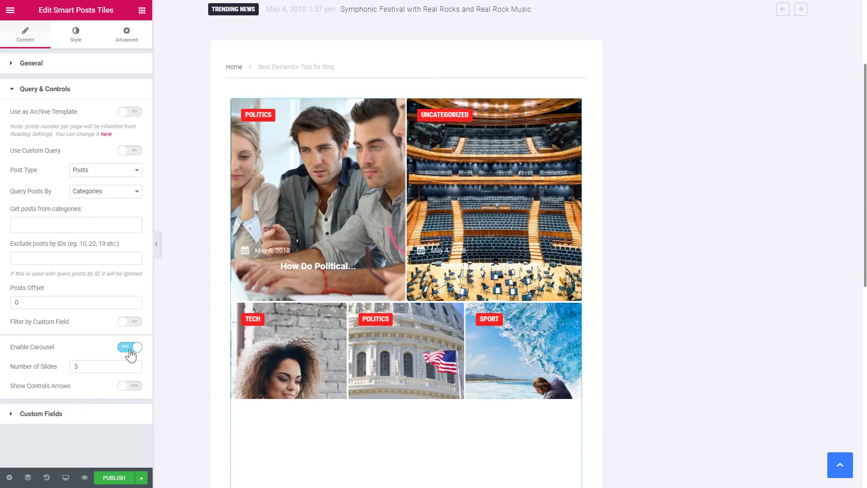
pyautogui.click(127, 388)
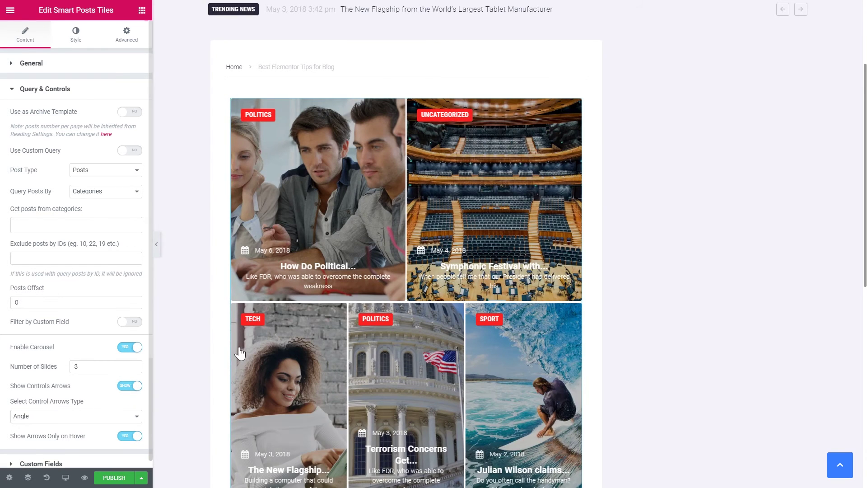
pyautogui.scroll(-2, 226, 352)
pyautogui.scroll(2, 225, 352)
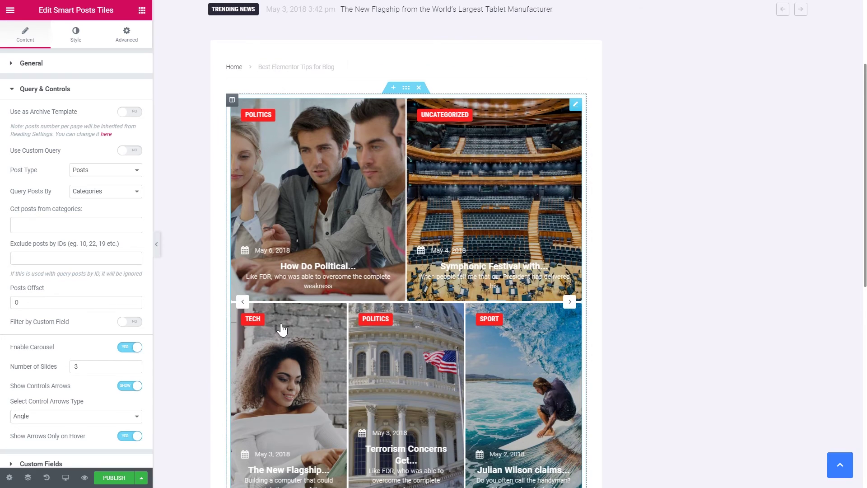
pyautogui.moveTo(252, 332)
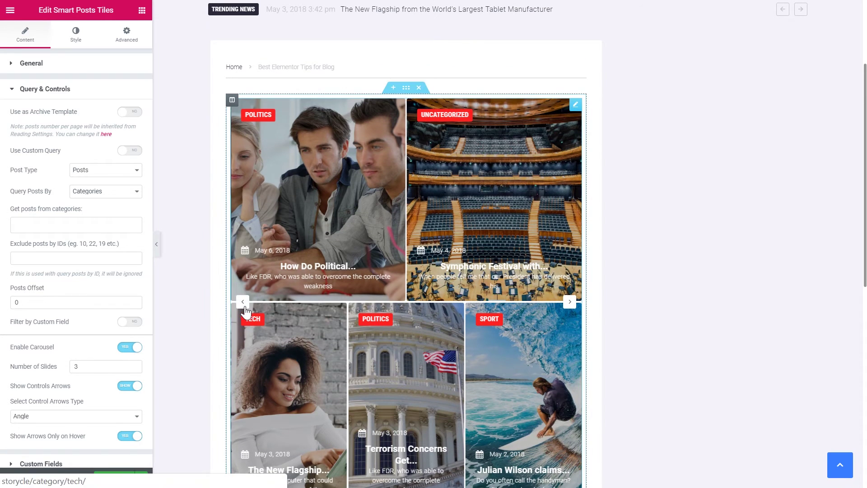
pyautogui.click(568, 304)
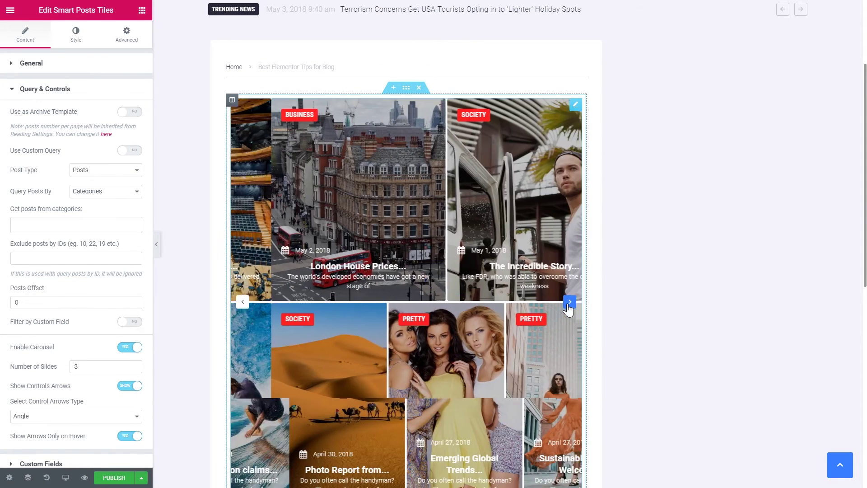
pyautogui.click(568, 303)
pyautogui.click(569, 304)
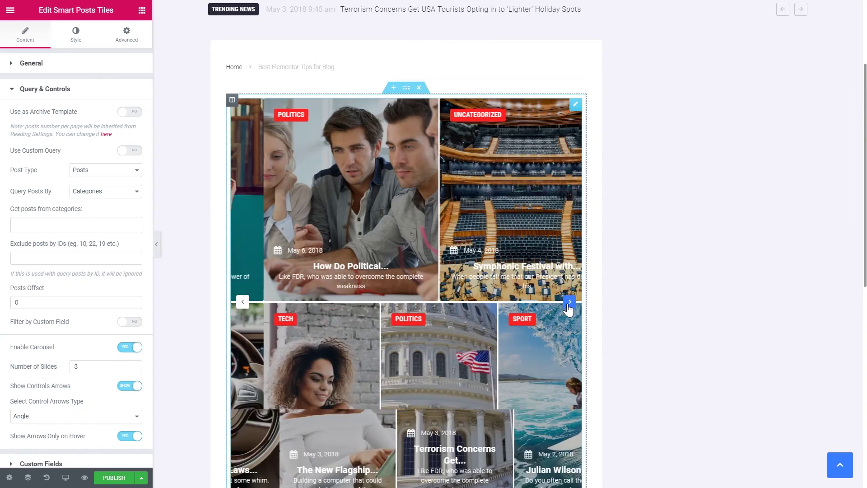
pyautogui.click(568, 303)
pyautogui.click(568, 305)
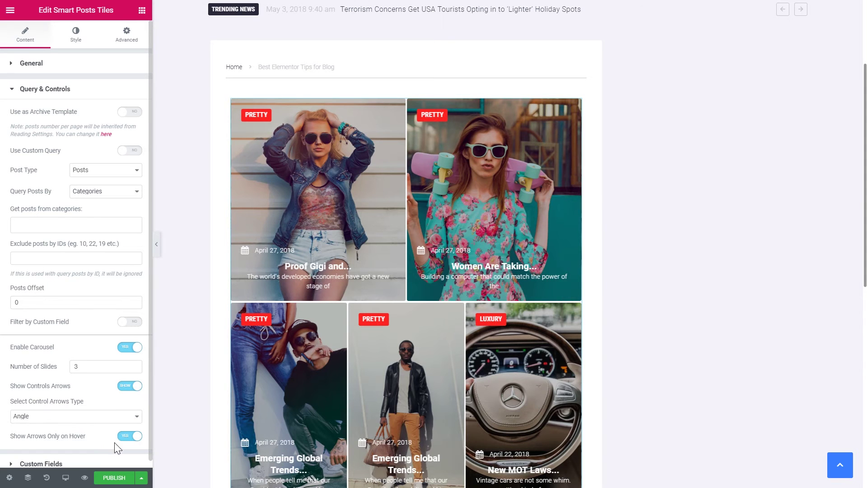
# Show the arrows at all times rather than only on hover, keeping the Angle arrow style
pyautogui.click(129, 436)
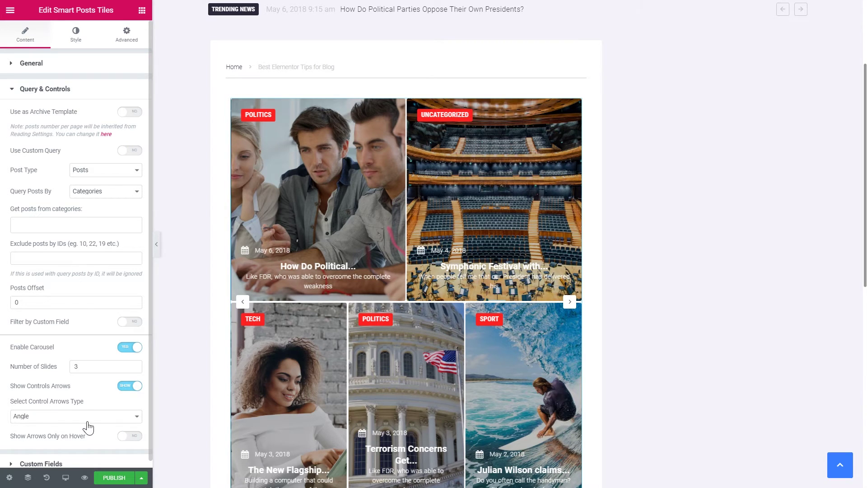
pyautogui.click(86, 422)
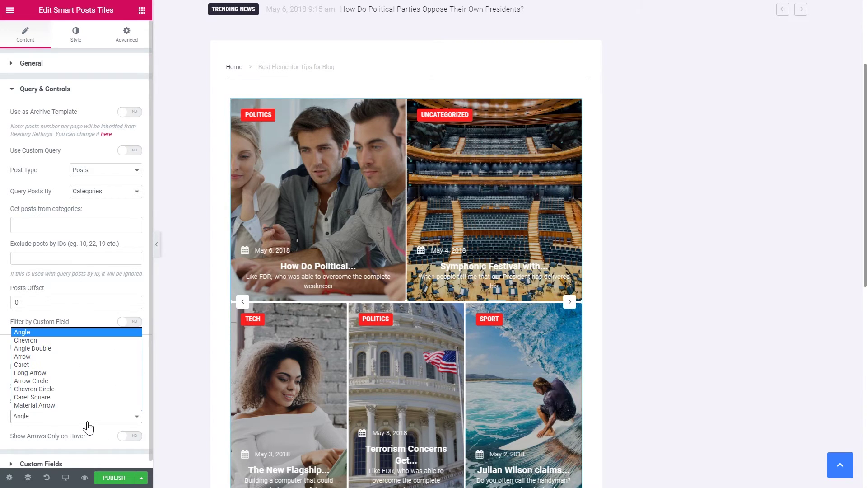
pyautogui.click(72, 439)
# In Style > Paging Arrows, raise the prev arrow to top indent -35
pyautogui.click(78, 33)
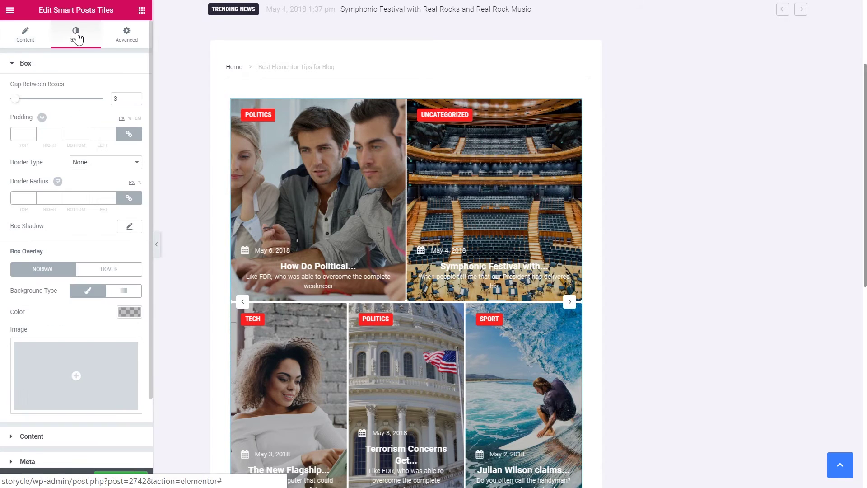
pyautogui.scroll(-2, 68, 262)
pyautogui.scroll(-1, 65, 383)
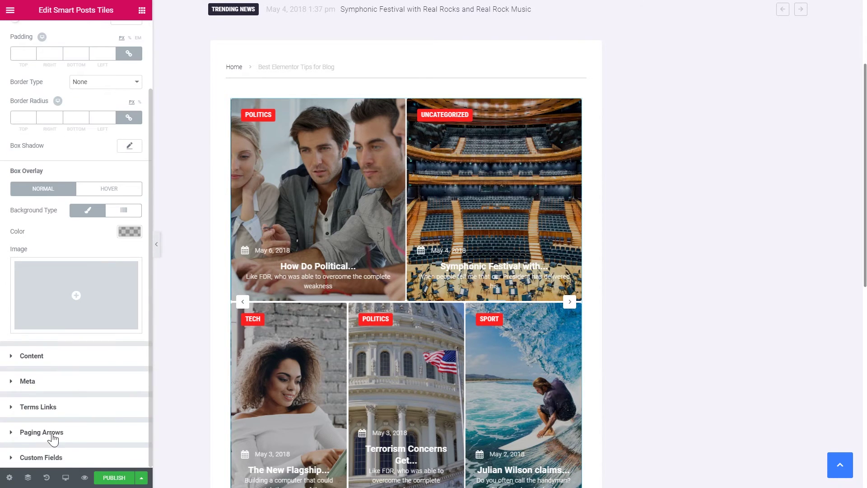
pyautogui.click(53, 434)
pyautogui.scroll(-1, 67, 238)
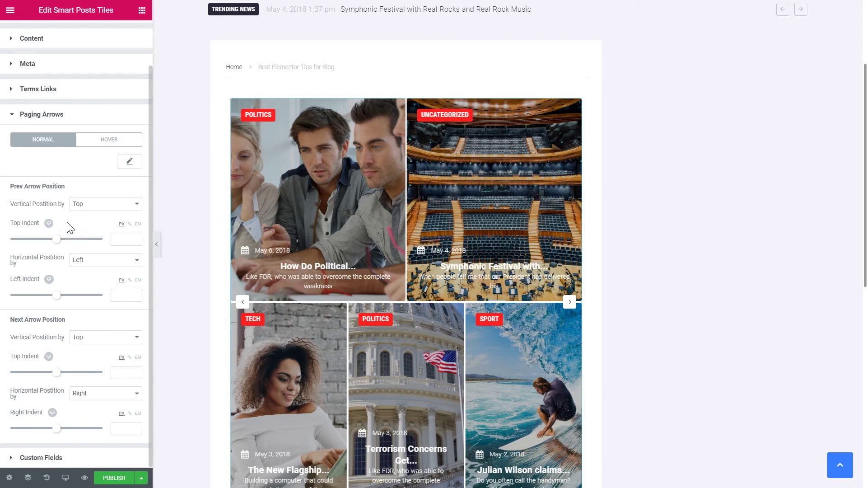
pyautogui.click(90, 207)
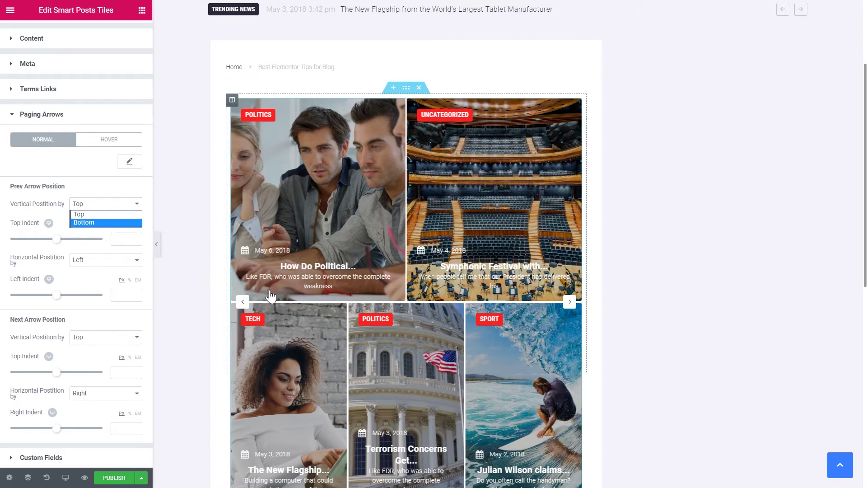
pyautogui.click(53, 243)
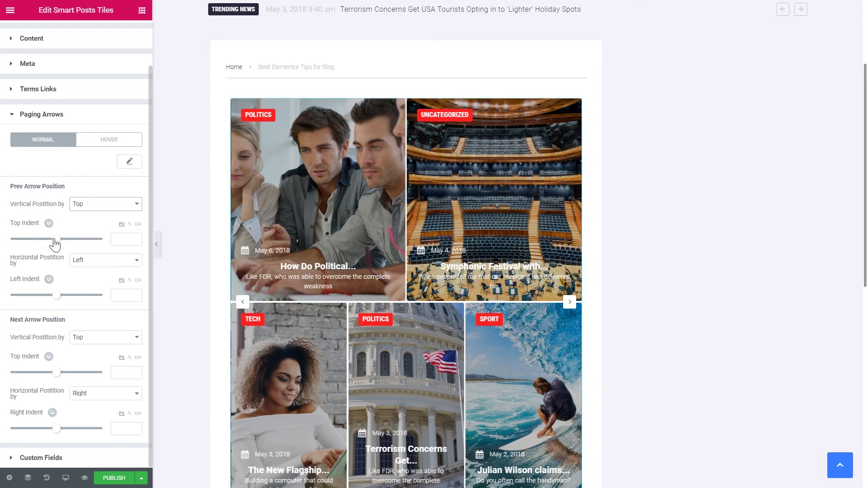
pyautogui.moveTo(53, 244)
pyautogui.mouseDown()
pyautogui.moveTo(62, 246)
pyautogui.moveTo(51, 243)
pyautogui.mouseUp()
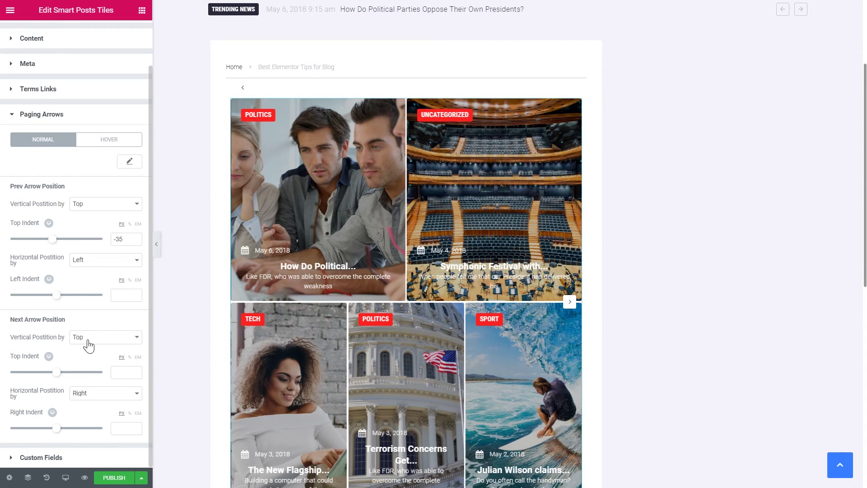
# Set the next arrow's top indent to -35 and position it from the left at indent 31
pyautogui.click(119, 373)
pyautogui.write('-35')
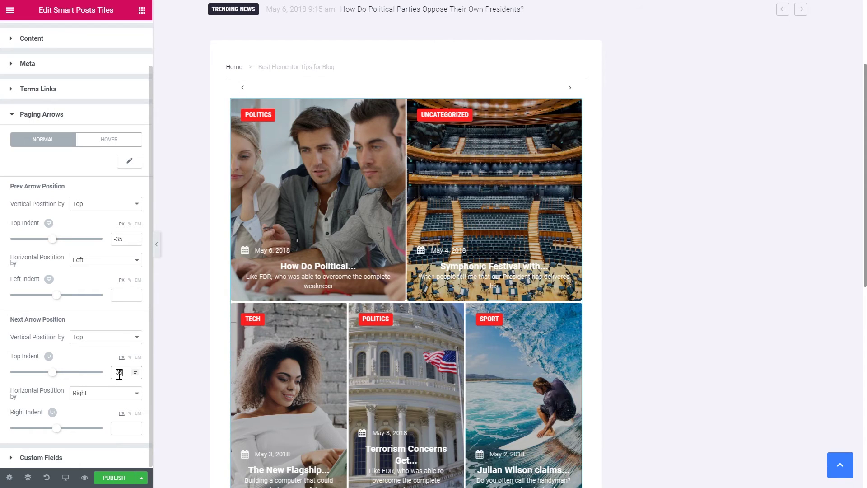
pyautogui.moveTo(56, 429); pyautogui.dragTo(81, 429)
pyautogui.click(106, 392)
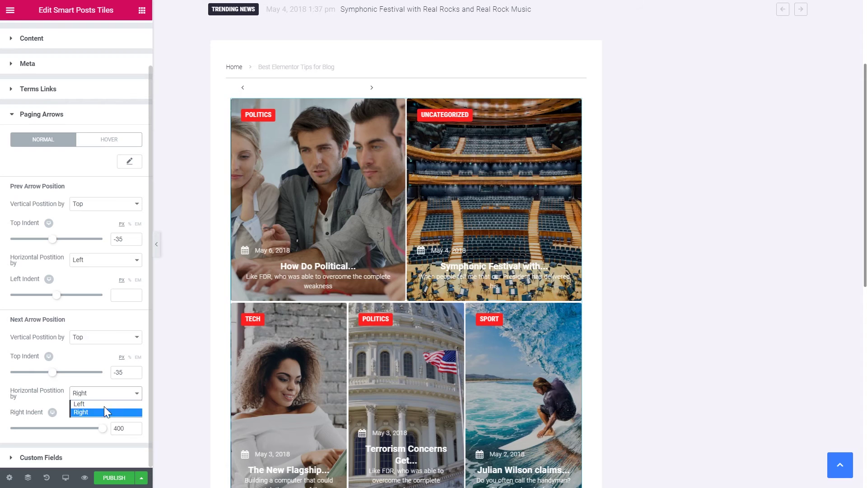
pyautogui.click(93, 400)
pyautogui.moveTo(50, 428); pyautogui.dragTo(59, 429)
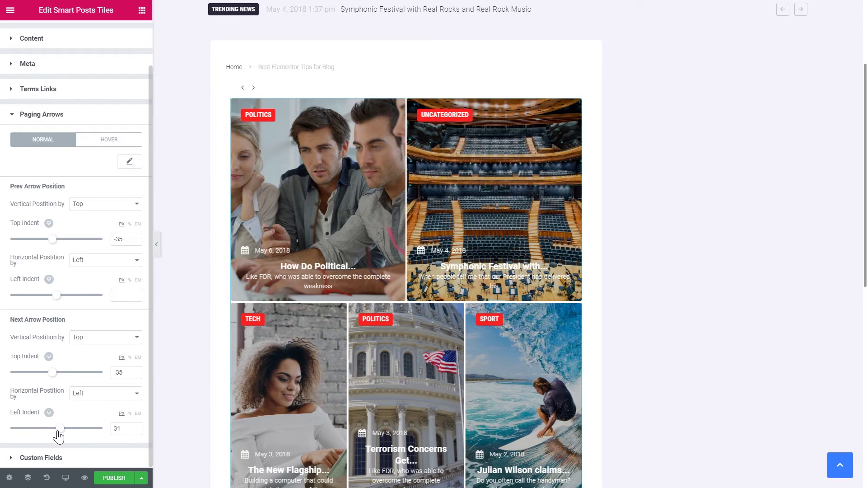
# Give the carousel arrows a classic red background
pyautogui.click(129, 161)
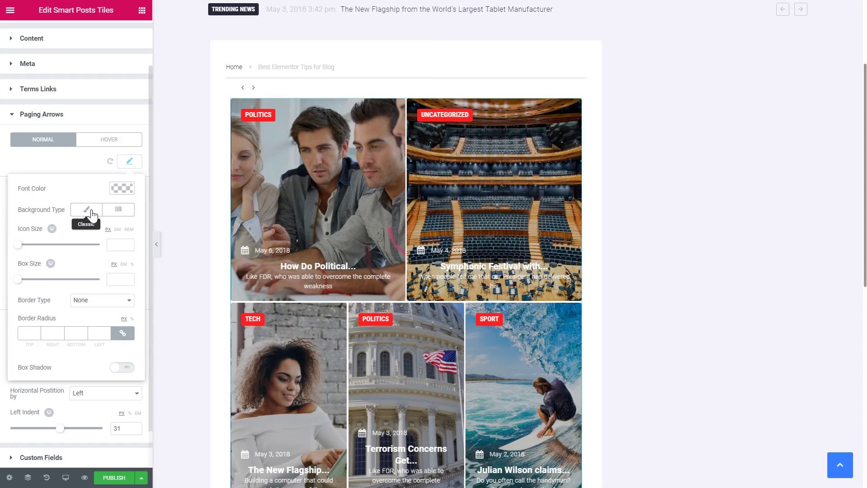
pyautogui.click(87, 209)
pyautogui.click(122, 230)
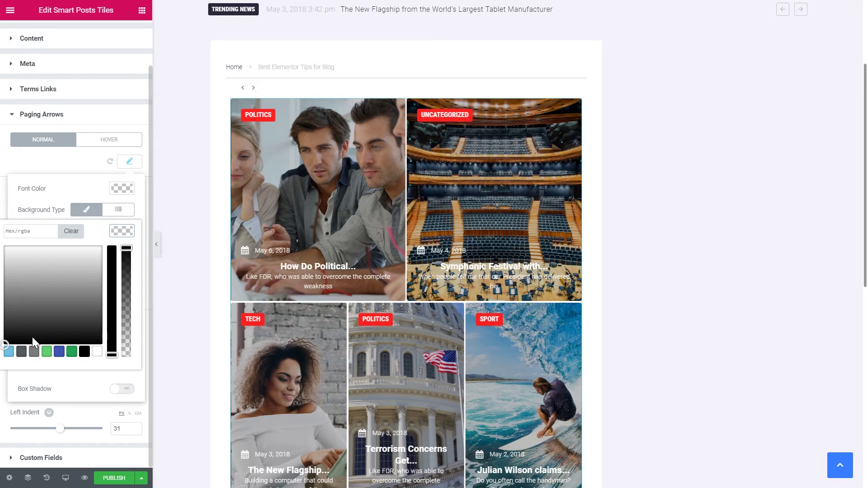
pyautogui.click(113, 253)
pyautogui.click(16, 256)
pyautogui.click(132, 234)
pyautogui.click(122, 188)
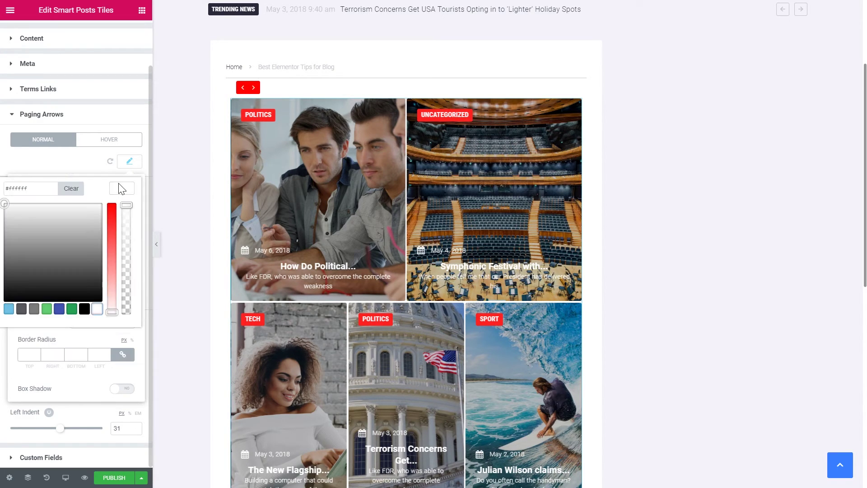
pyautogui.click(254, 87)
# Give the arrows a classic black background in their hover state
pyautogui.click(109, 139)
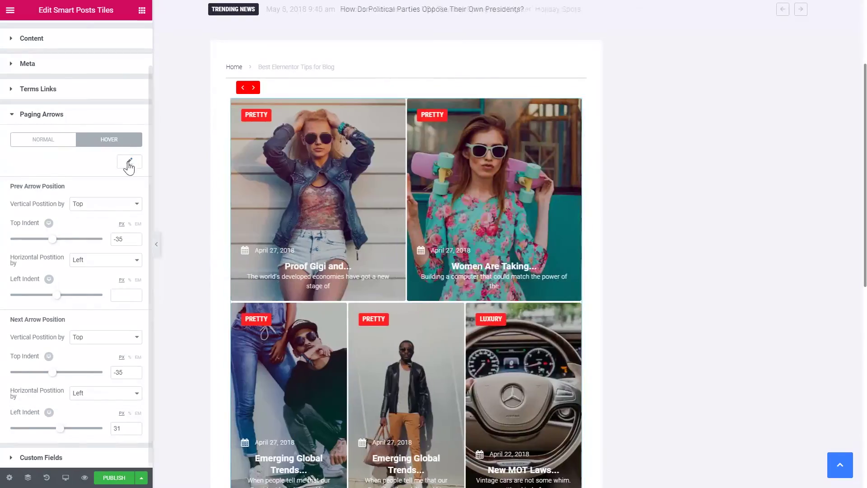
pyautogui.click(129, 164)
pyautogui.click(86, 207)
pyautogui.click(243, 90)
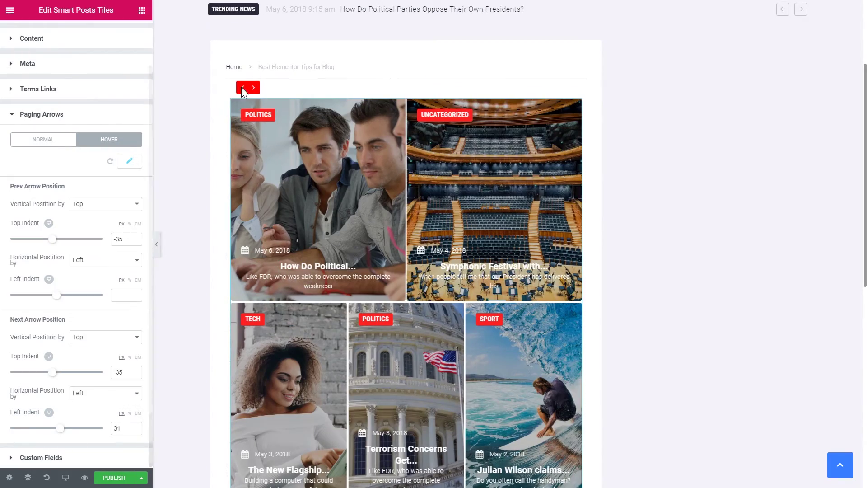
pyautogui.click(242, 89)
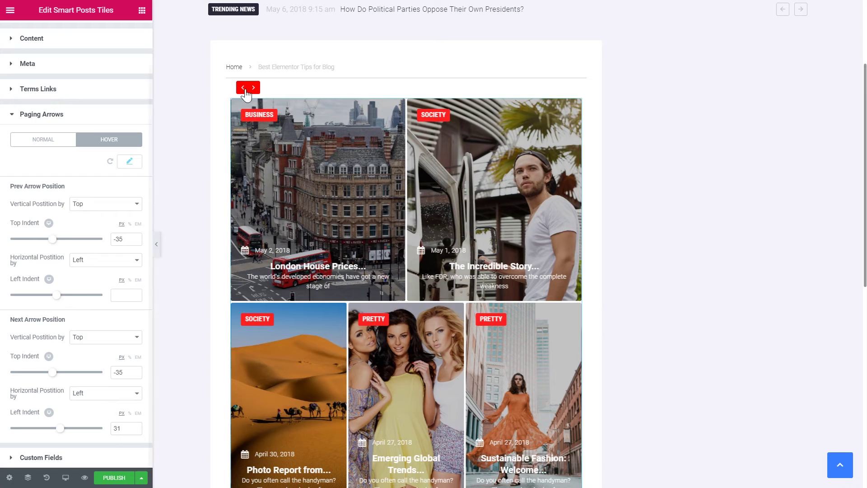
# Raise the next arrow's left indent to 40 and preview the hover colour
pyautogui.click(62, 429)
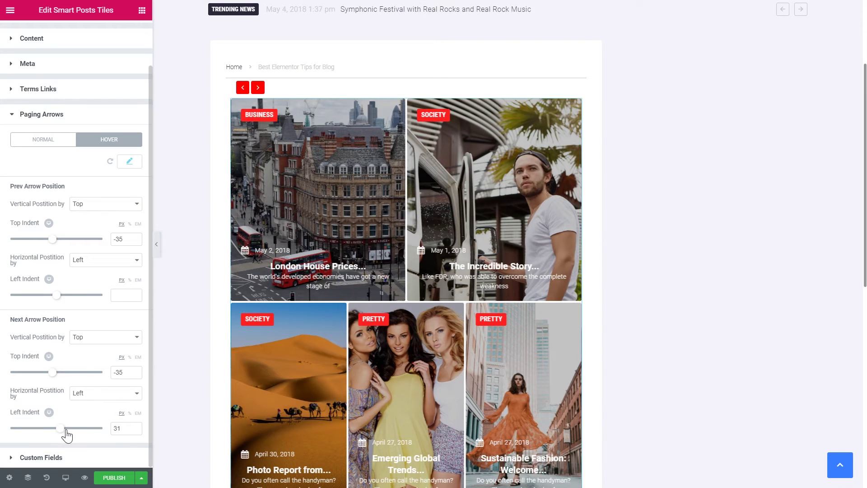
pyautogui.moveTo(67, 435); pyautogui.dragTo(68, 434)
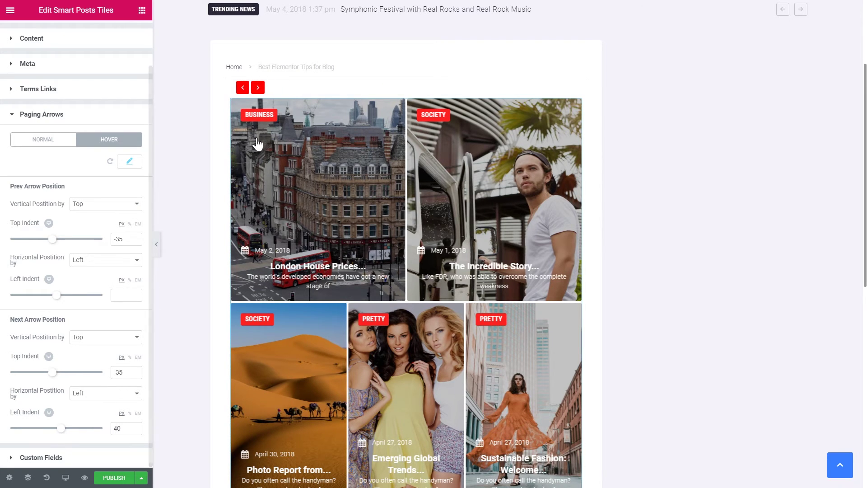
pyautogui.click(257, 87)
pyautogui.click(243, 88)
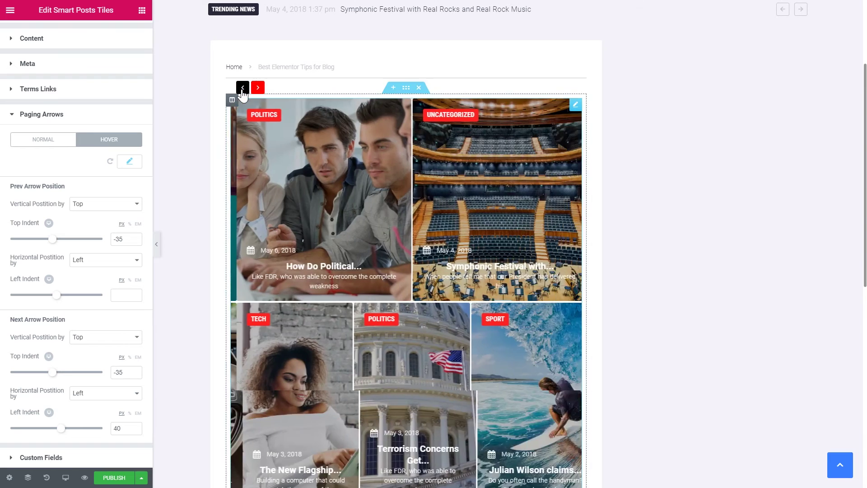
pyautogui.click(86, 116)
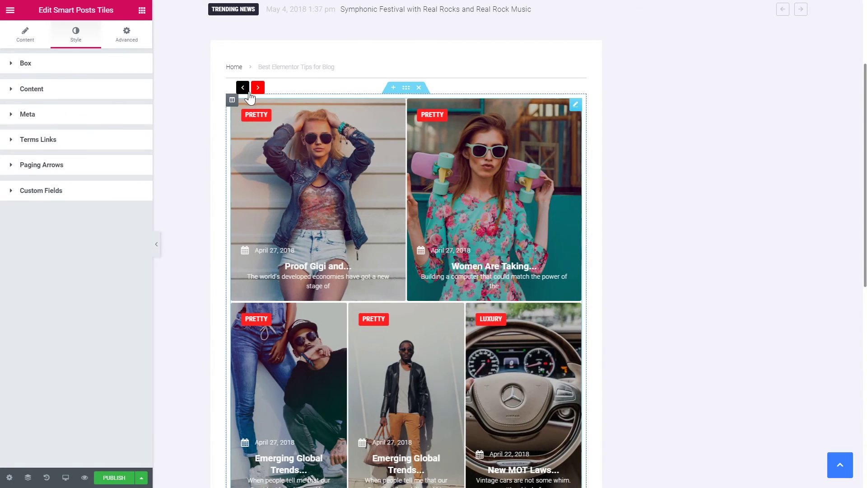
pyautogui.scroll(-2, 209, 151)
pyautogui.scroll(1, 210, 153)
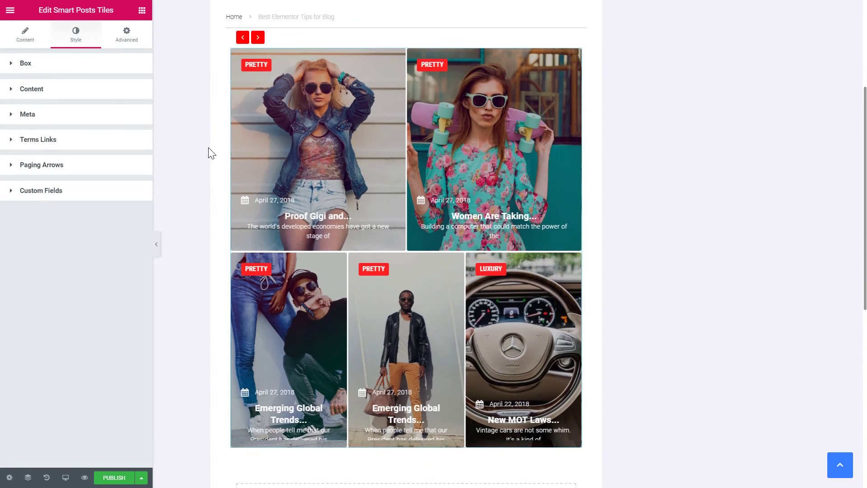
pyautogui.scroll(1, 210, 152)
pyautogui.click(242, 88)
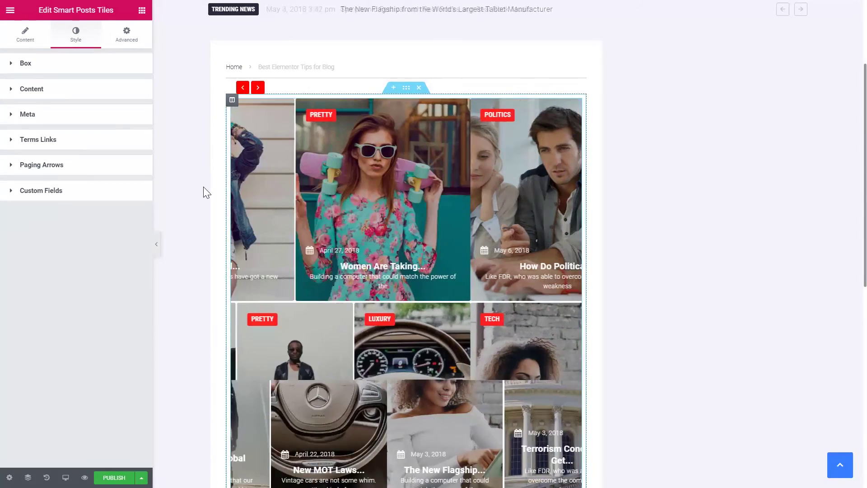
pyautogui.scroll(-2, 203, 186)
pyautogui.click(258, 21)
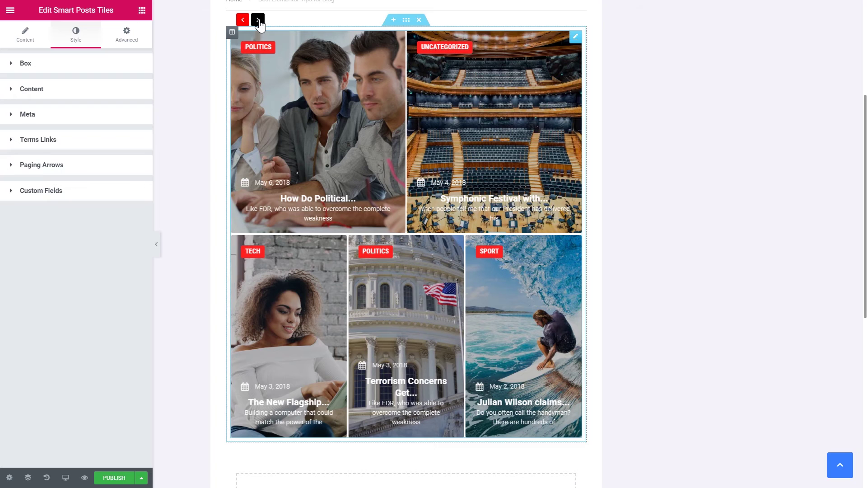
pyautogui.click(248, 22)
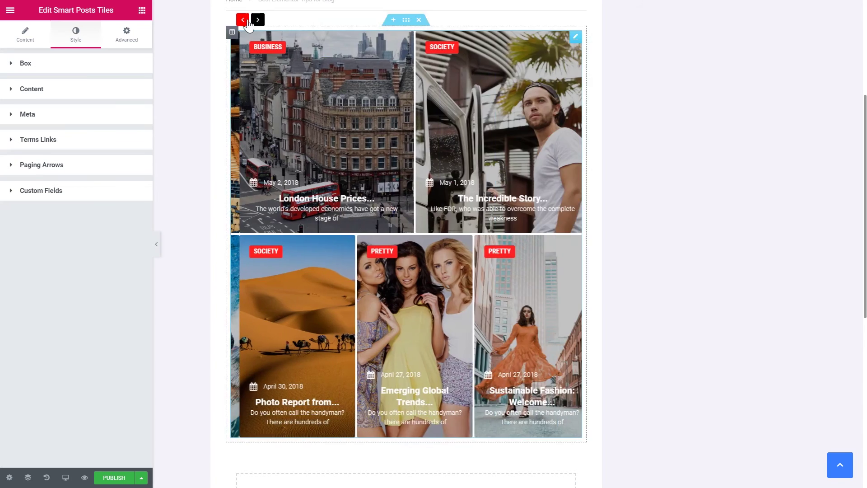
pyautogui.click(247, 23)
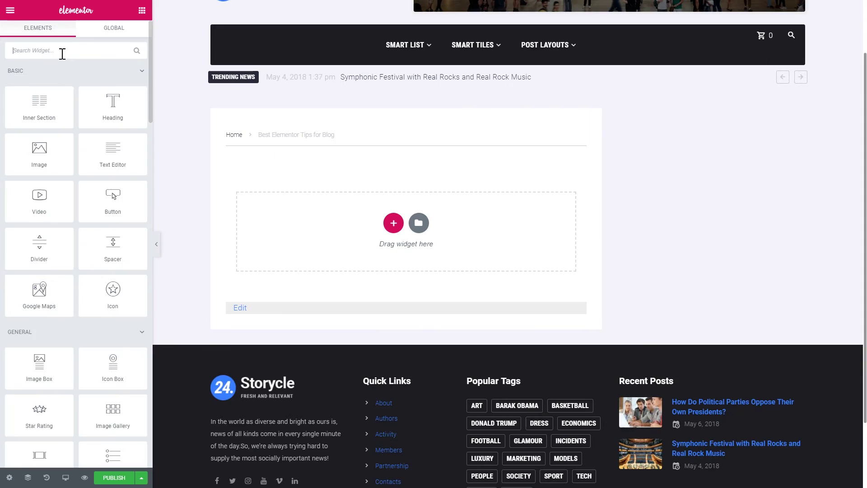
# Search 'pos' and drop a Smart Posts List widget into the empty section
pyautogui.write('post')
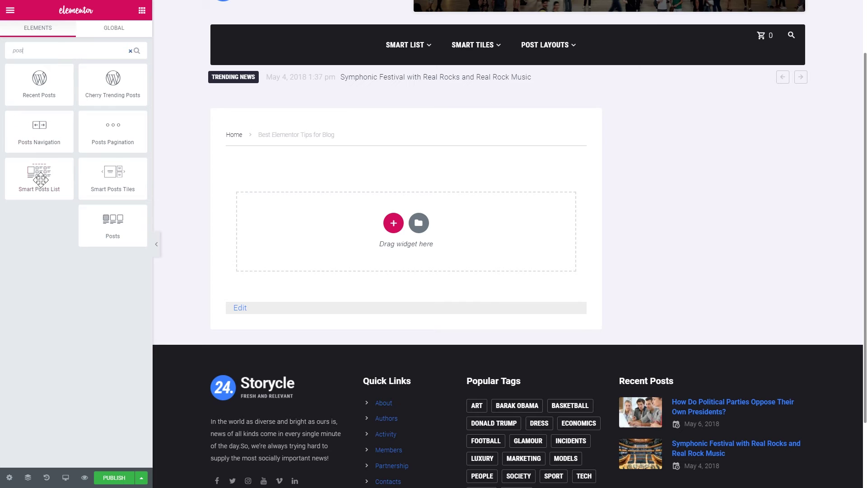
pyautogui.moveTo(38, 171); pyautogui.dragTo(346, 248)
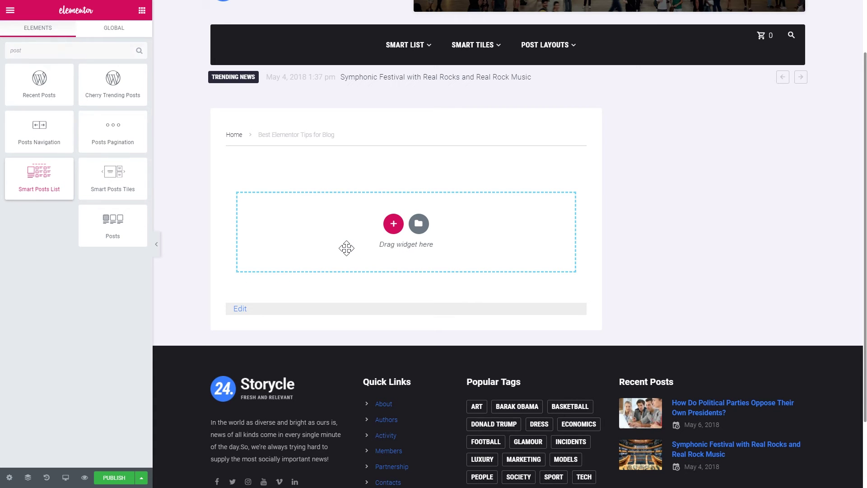
pyautogui.moveTo(346, 248); pyautogui.dragTo(346, 247)
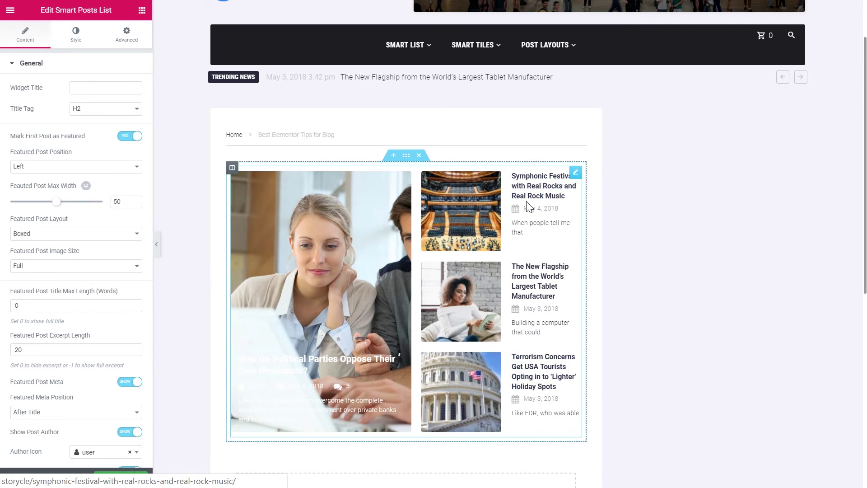
pyautogui.click(82, 43)
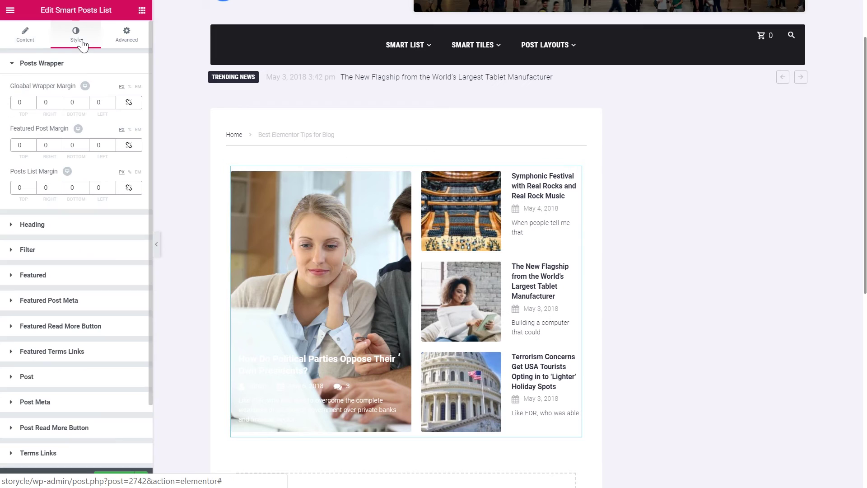
# Turn on Show Paging Control for the posts list and page forward and back through posts
pyautogui.click(24, 41)
pyautogui.click(37, 65)
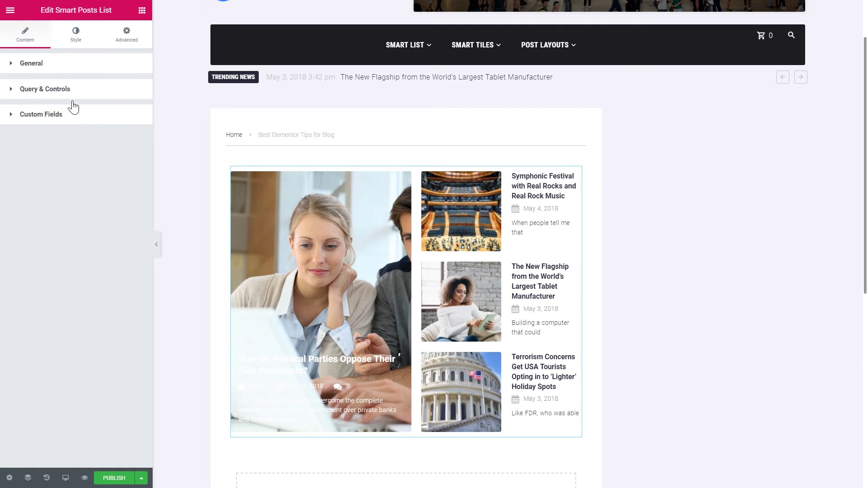
pyautogui.click(47, 92)
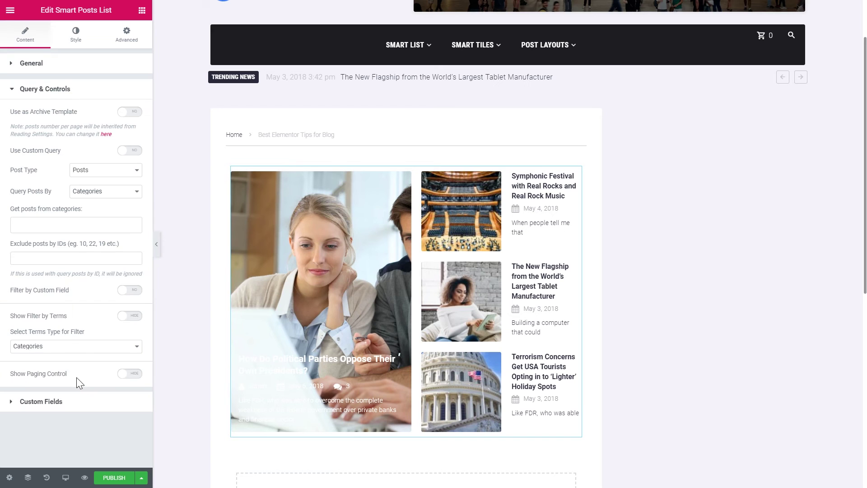
pyautogui.click(130, 374)
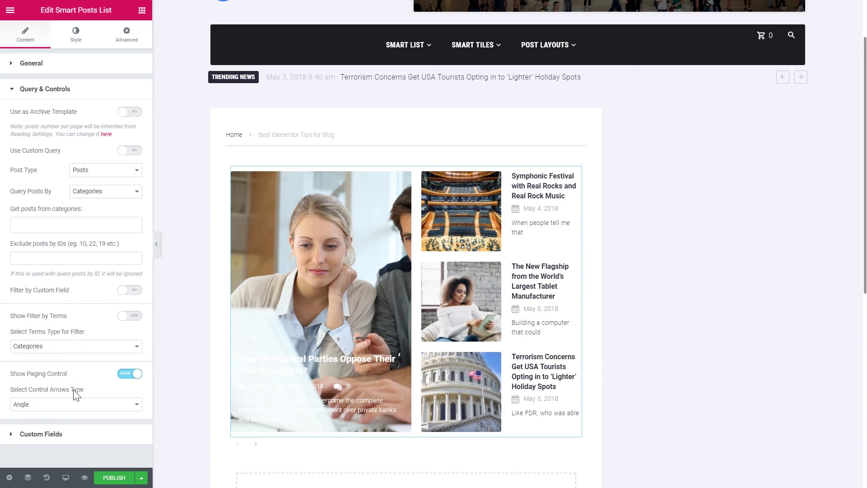
pyautogui.click(256, 444)
pyautogui.click(255, 444)
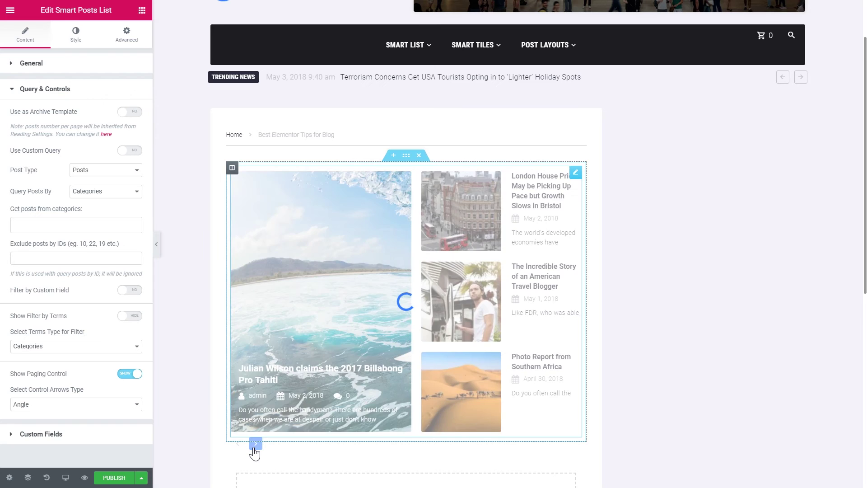
pyautogui.click(238, 444)
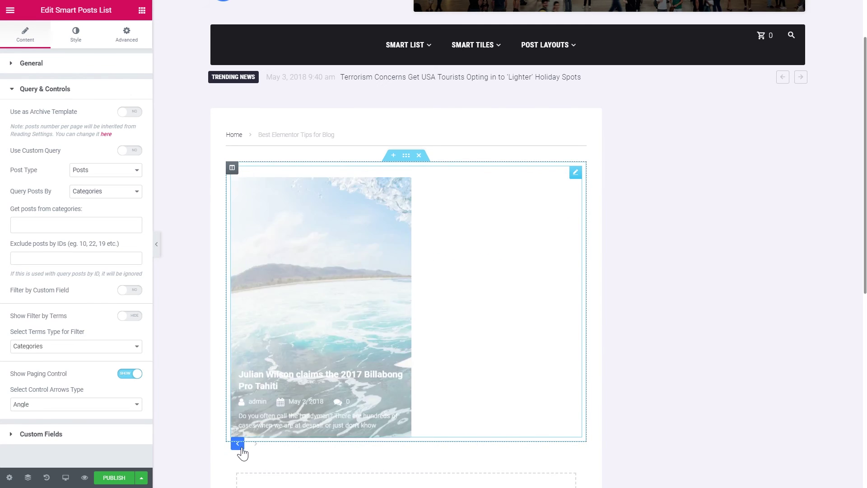
# Enter 'Trending News' as the posts list's widget title
pyautogui.click(85, 63)
pyautogui.click(81, 88)
pyautogui.write('Trending')
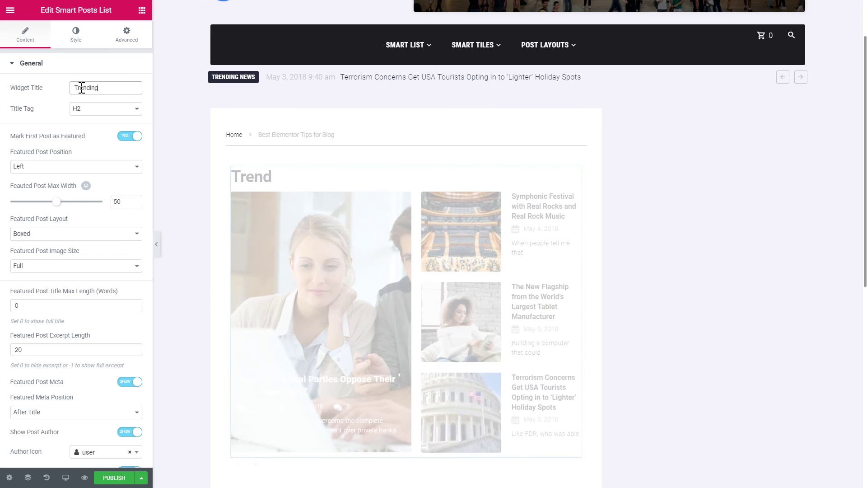
pyautogui.write(' News')
# Set the Trending News title tag to H3, then reopen Query & Controls
pyautogui.click(108, 111)
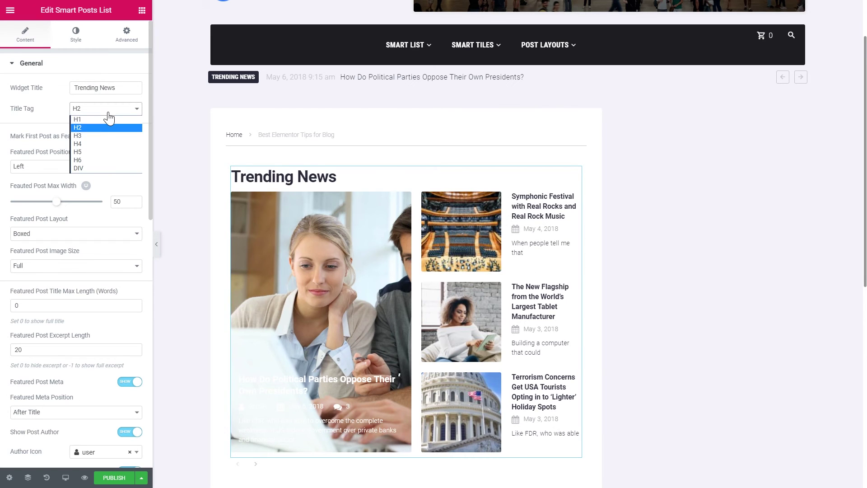
pyautogui.click(100, 137)
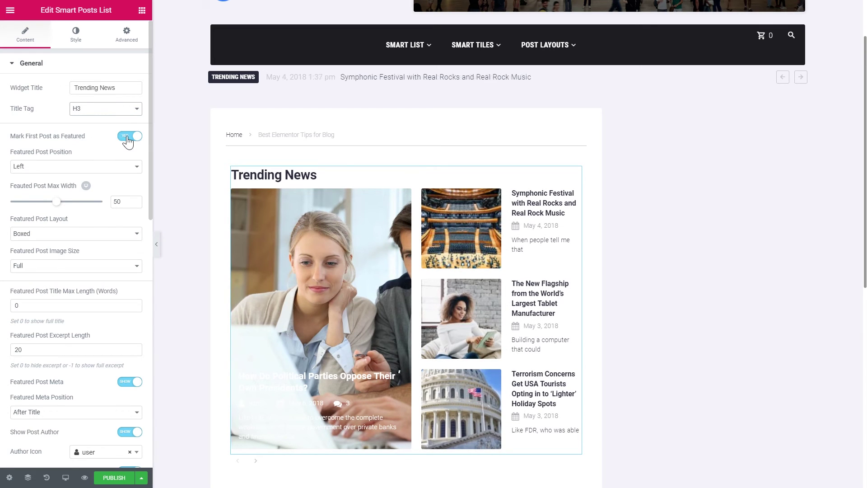
pyautogui.scroll(-2, 88, 164)
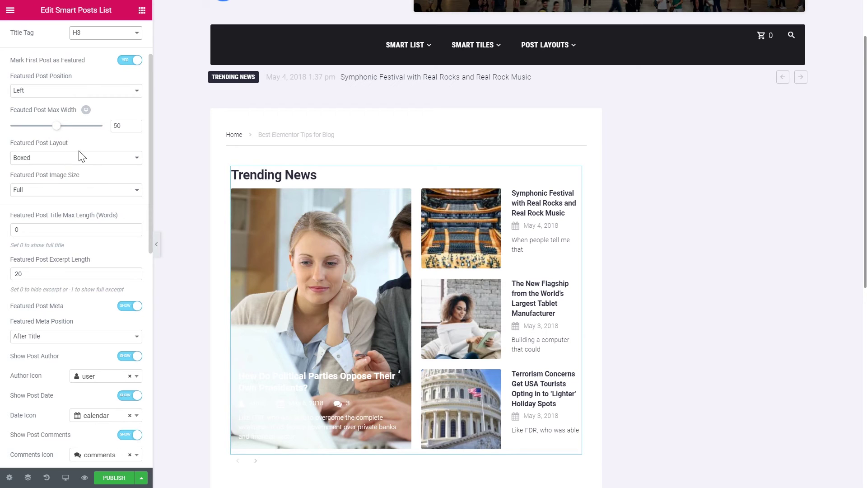
pyautogui.click(65, 433)
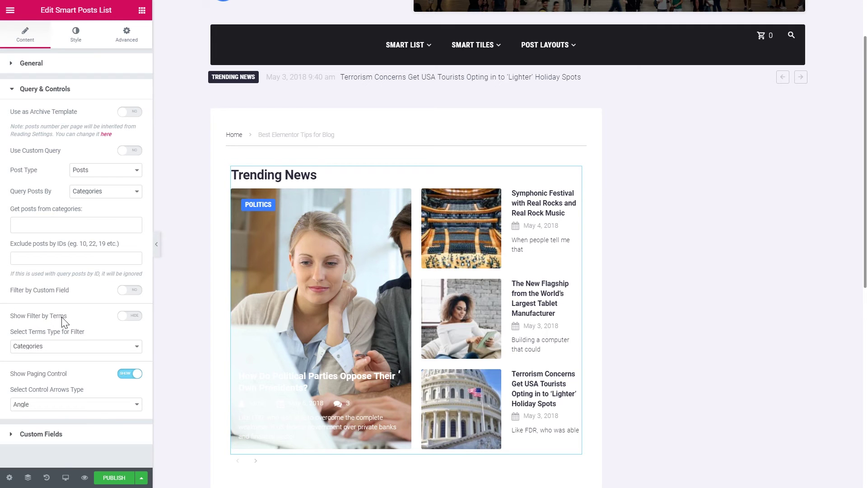
# Enable Show Filter by Terms using Categories and turn on RollUp Extra Terms
pyautogui.click(130, 316)
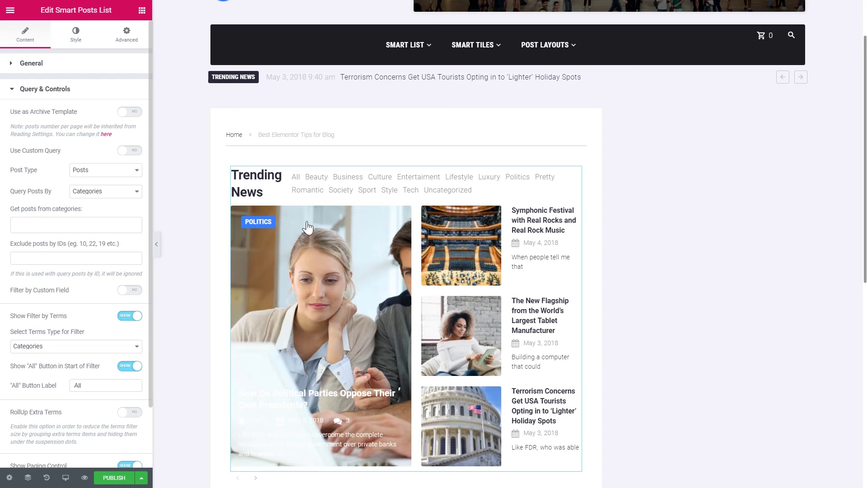
pyautogui.click(78, 347)
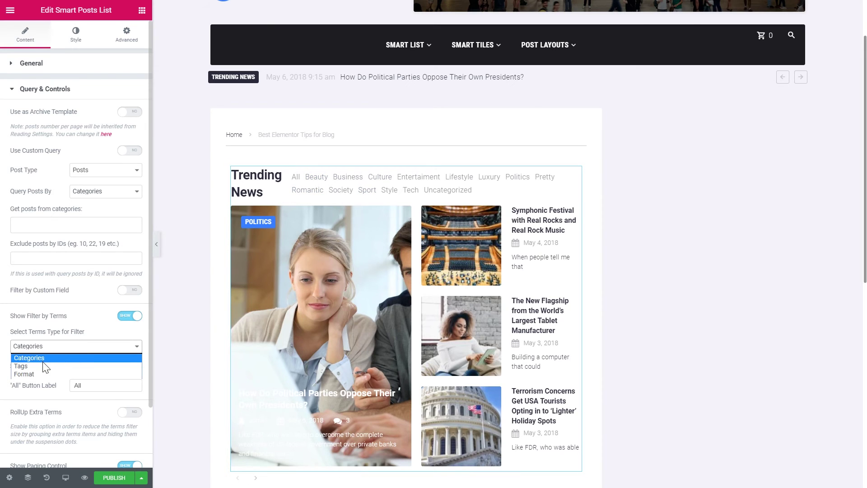
pyautogui.click(64, 333)
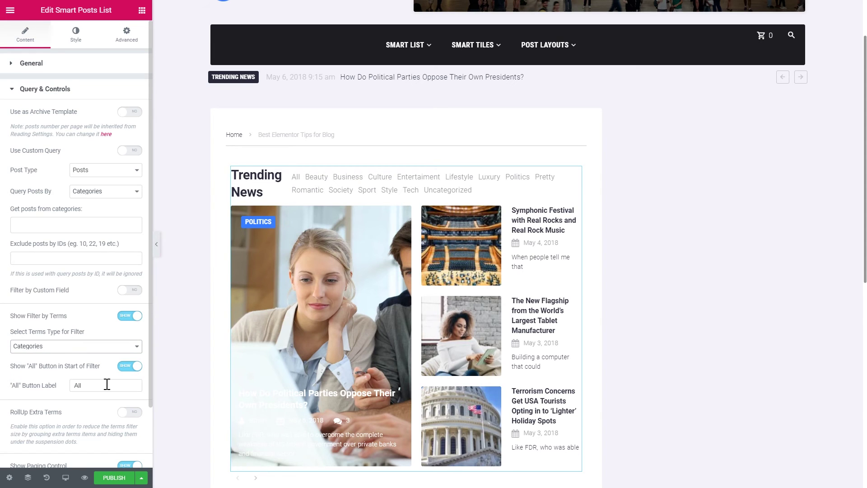
pyautogui.scroll(-2, 105, 384)
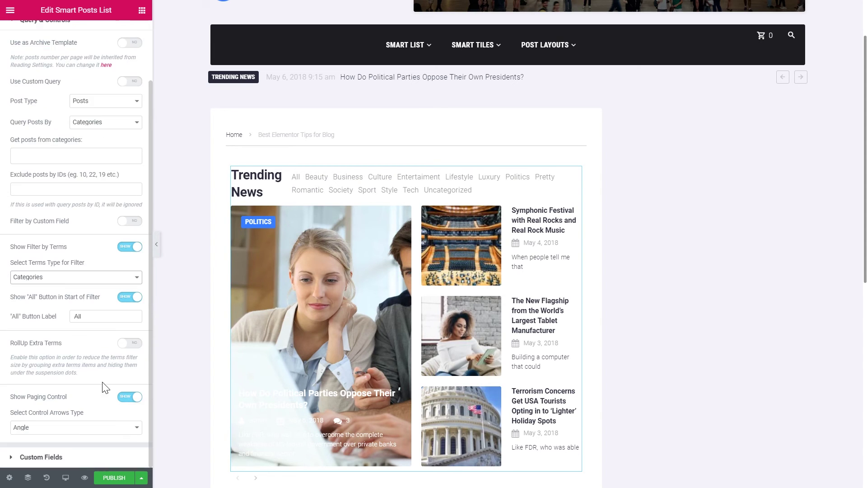
pyautogui.click(129, 346)
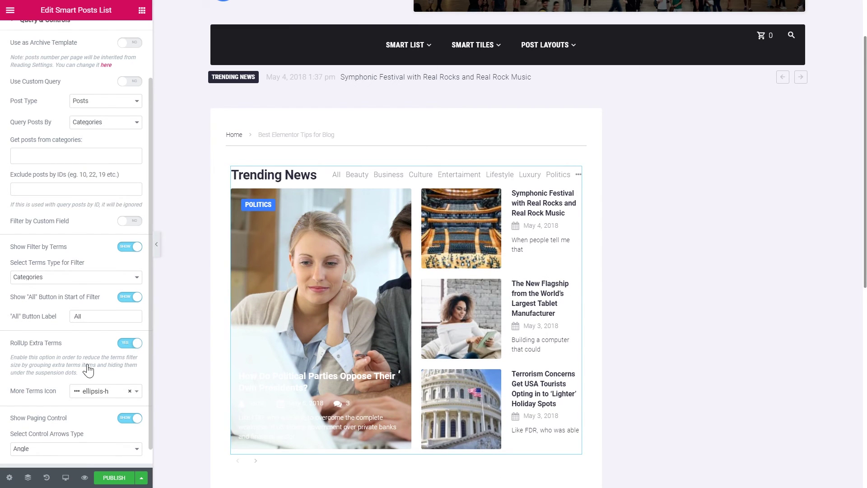
pyautogui.scroll(-1, 88, 371)
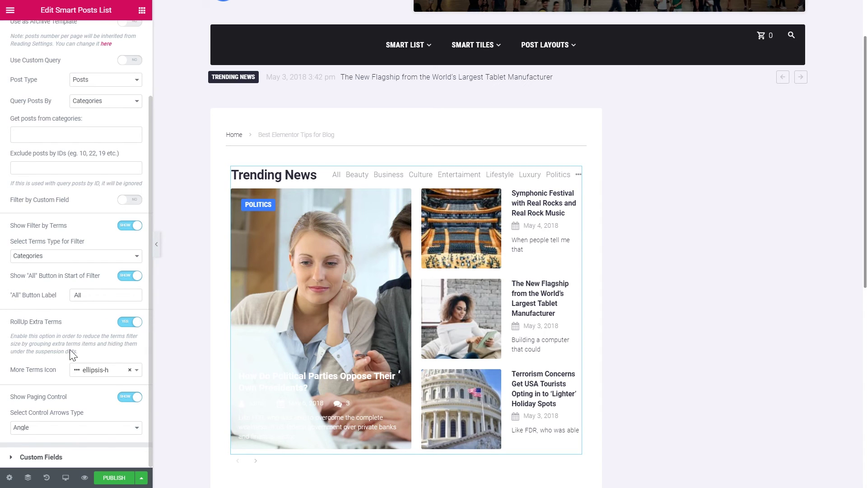
pyautogui.scroll(2, 71, 350)
pyautogui.scroll(-2, 71, 350)
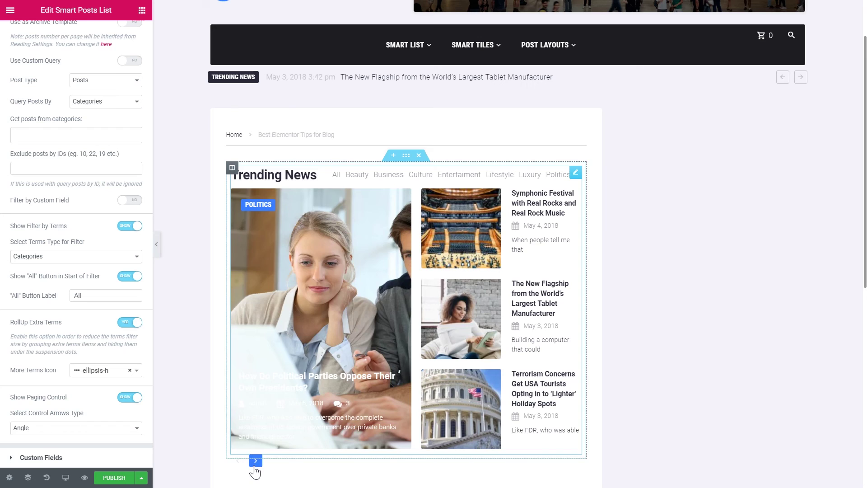
pyautogui.scroll(2, 112, 183)
# Delete the Trending News Smart Posts List and search 'post' in the Elements panel
pyautogui.click(76, 39)
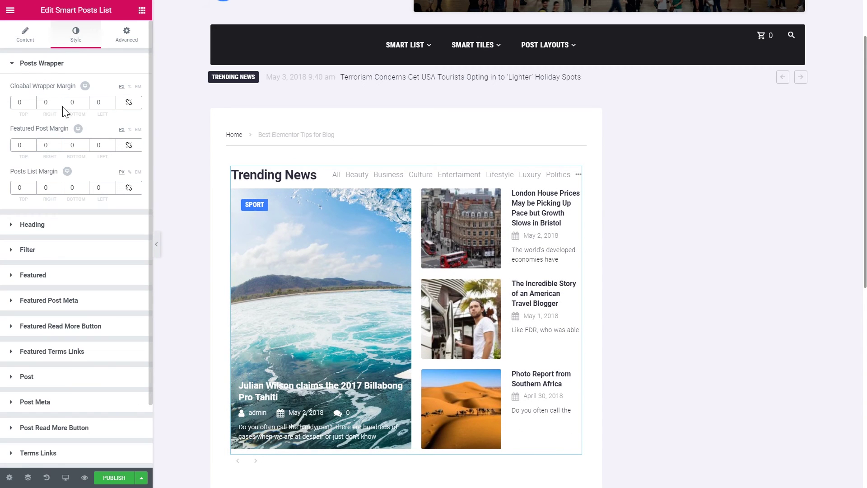
pyautogui.scroll(-2, 203, 135)
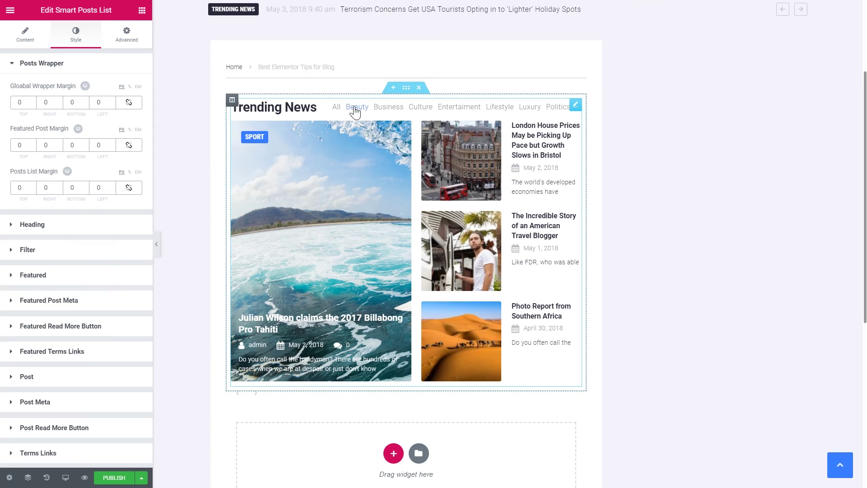
pyautogui.press('Delete')
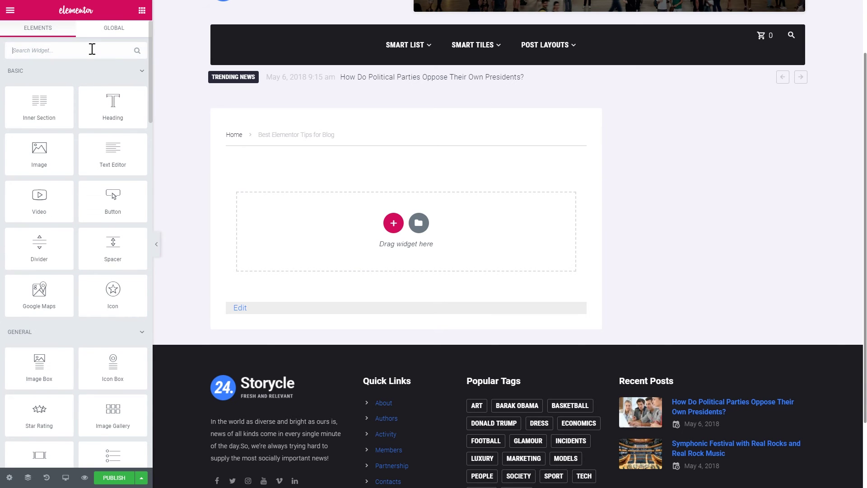
pyautogui.write('post')
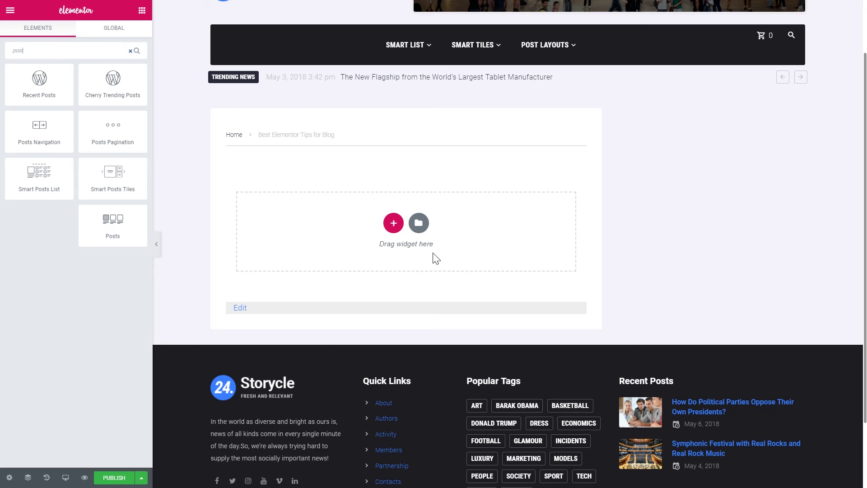
# Filter the template library's Blocks tab to the Jet Post Carousel category
pyautogui.click(424, 230)
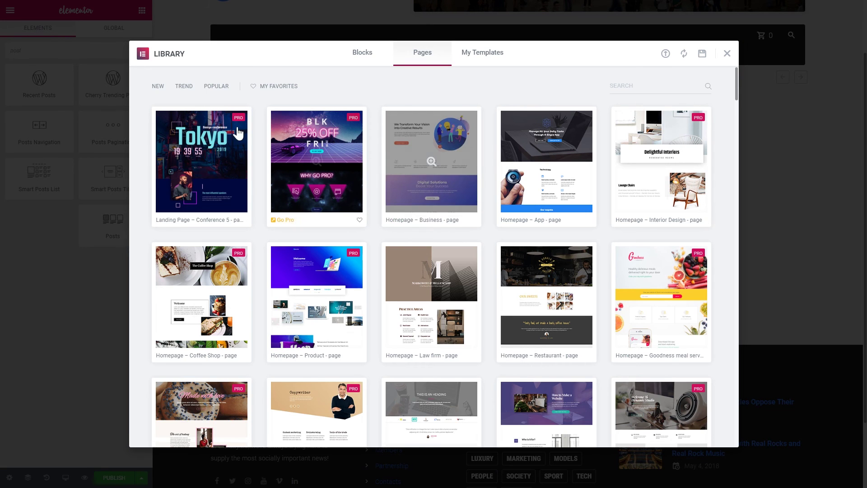
pyautogui.click(363, 59)
pyautogui.click(209, 88)
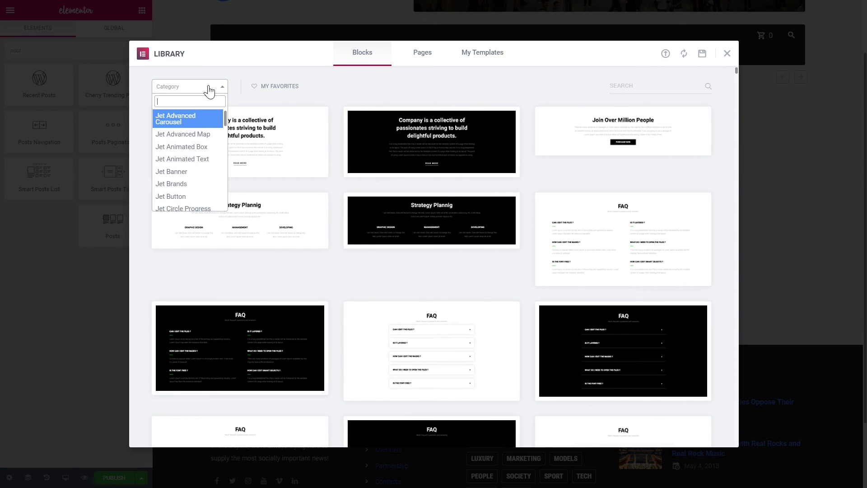
pyautogui.scroll(-2, 188, 163)
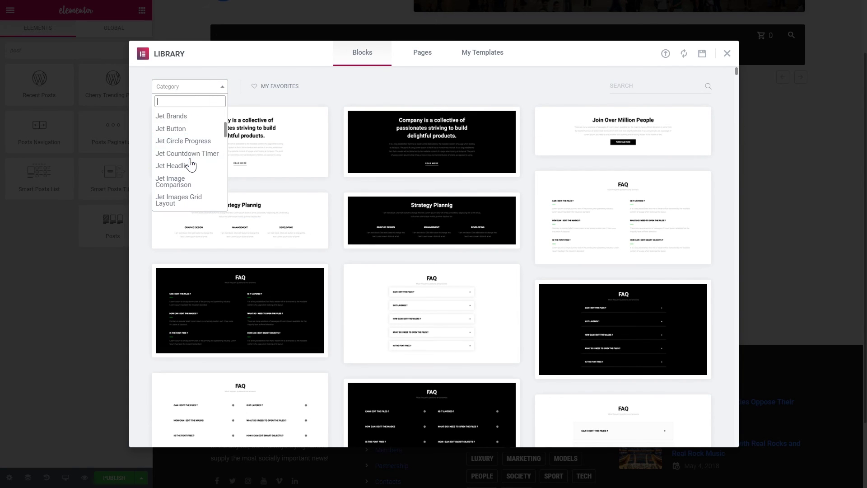
pyautogui.moveTo(226, 131); pyautogui.dragTo(225, 153)
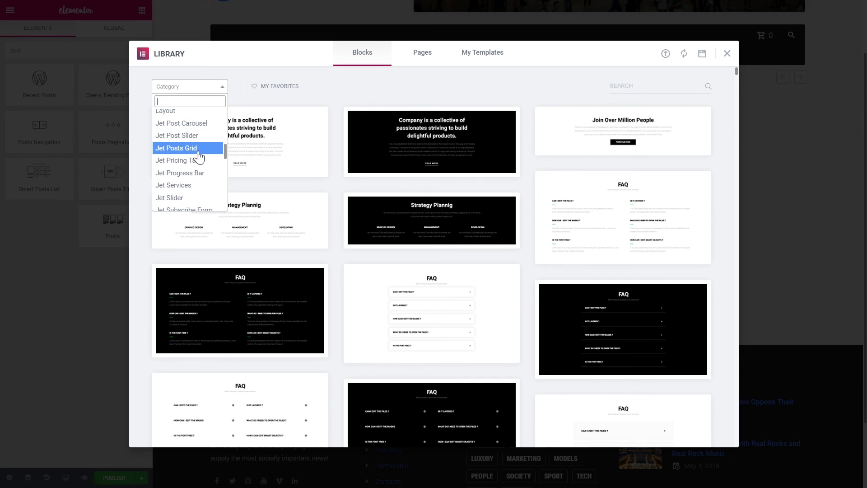
pyautogui.click(191, 126)
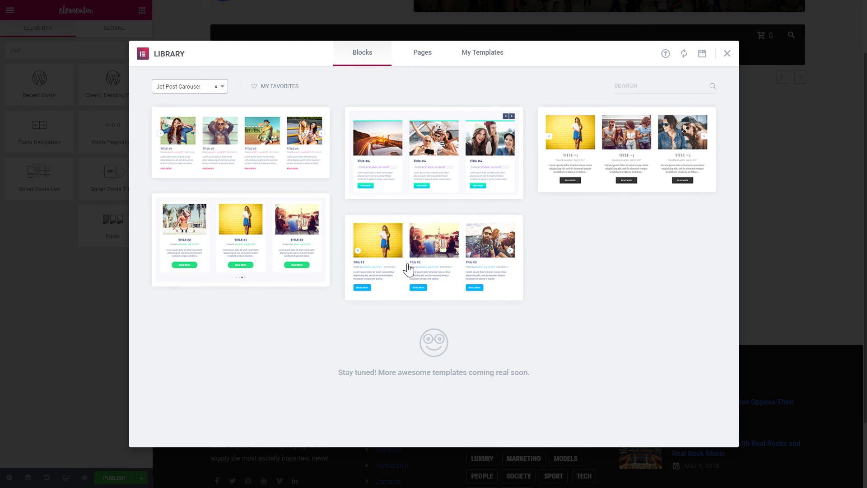
pyautogui.moveTo(475, 270)
pyautogui.moveTo(251, 265)
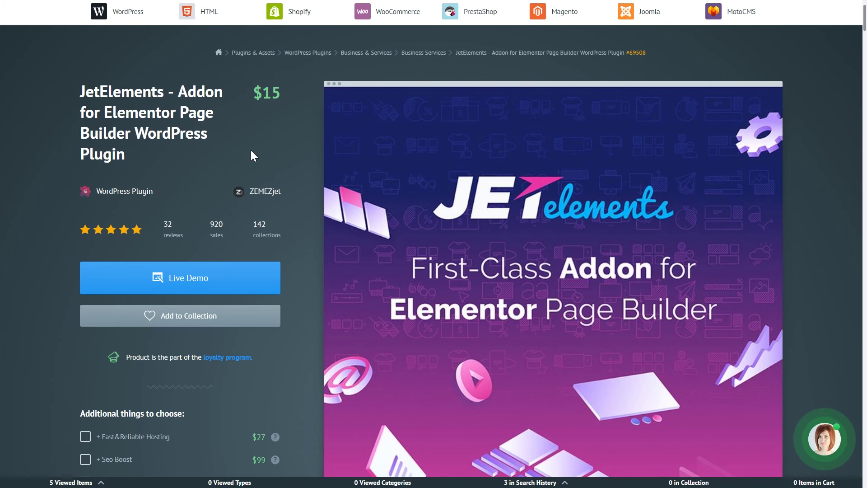
# Scroll the JetElements product page down to the grid of JetTabs, JetPopup and JetBlocks plugins
pyautogui.scroll(1, 251, 150)
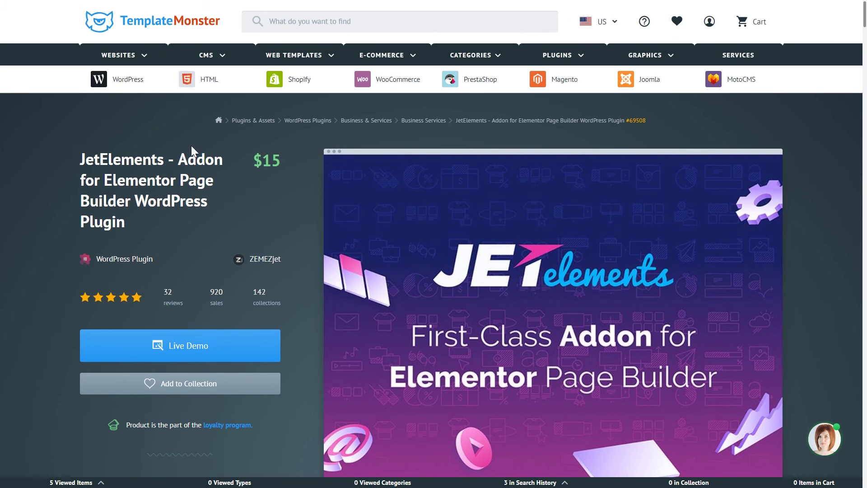
pyautogui.scroll(-1, 182, 158)
pyautogui.scroll(-1, 226, 163)
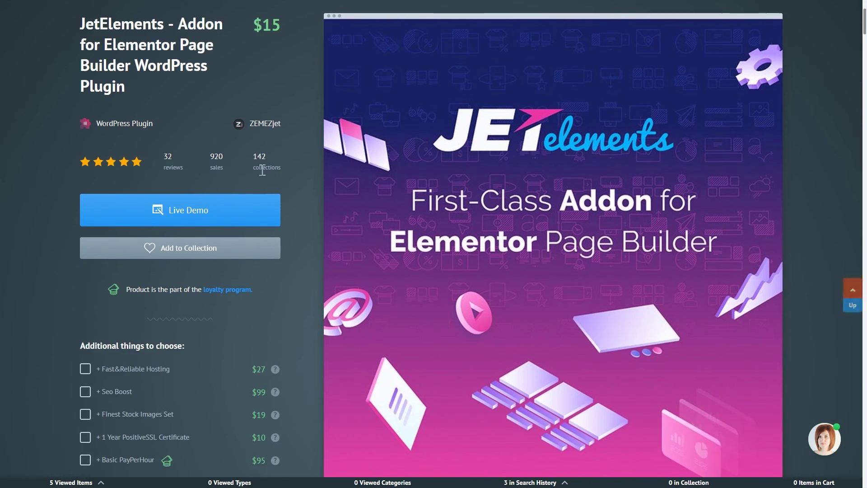